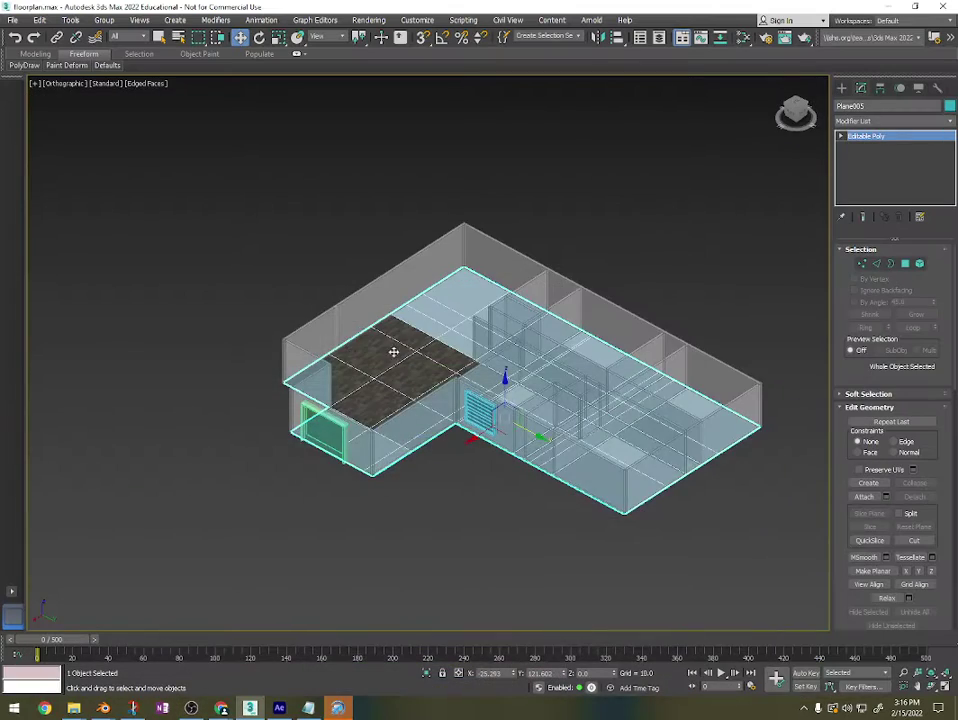
Convert the floor plan's wall object to an editable poly.
key("ctrl+z")
key("ctrl+z")
key("ctrl+y")
middle_click_drag(600, 421, 490, 460, "alt")
scroll(331, 353, "up", 5)
right_click(327, 283)
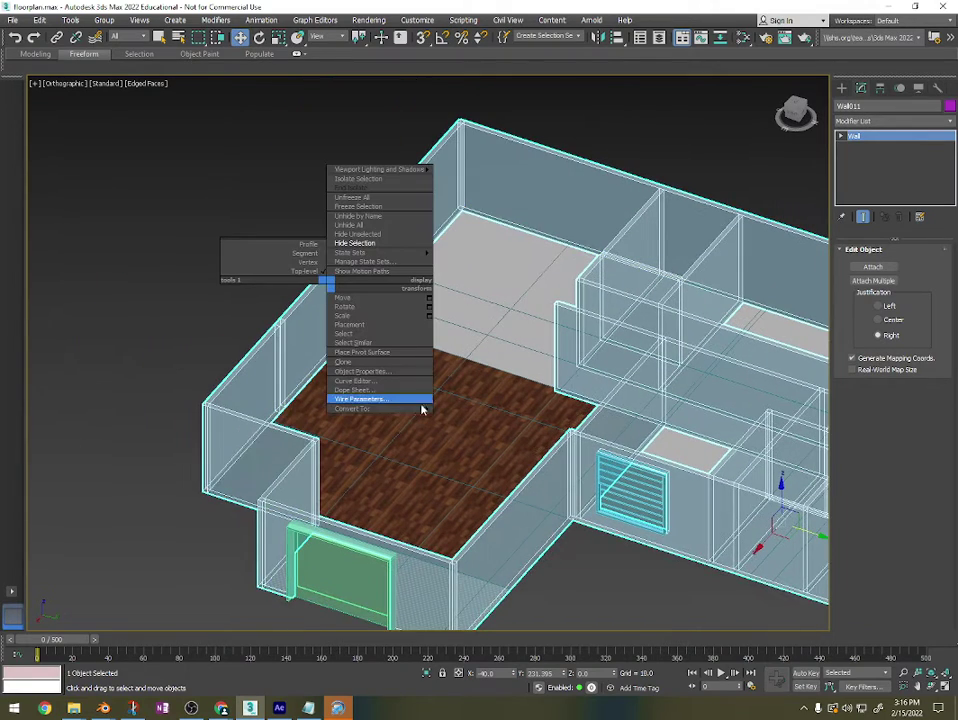
mouse_move(422, 411)
left_click(452, 417)
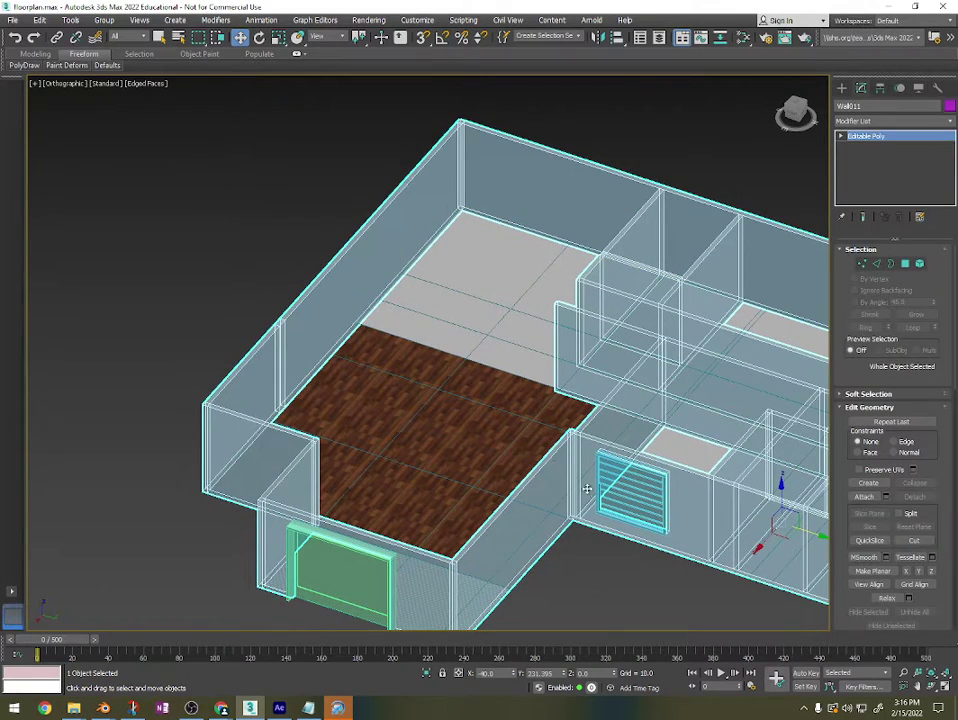
Turn off the see-through display of the walls.
middle_click_drag(592, 492, 549, 493, "alt")
key("alt+x")
scroll(688, 483, "down", 4)
scroll(565, 410, "up", 4)
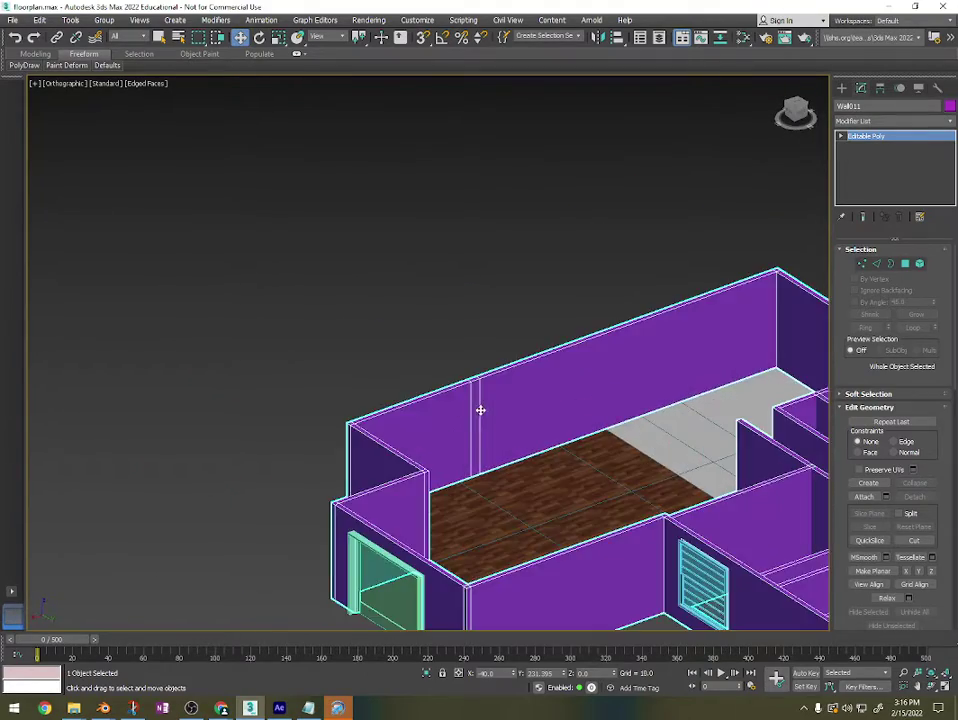
Examine the walls from the right, left and front sides, in both wireframe and shaded display.
middle_click_drag(480, 410, 433, 420, "alt")
scroll(648, 398, "down", 3)
mouse_move(648, 398)
middle_mouse_down()
mouse_move(545, 410)
mouse_move(514, 403)
mouse_move(656, 375)
middle_mouse_up()
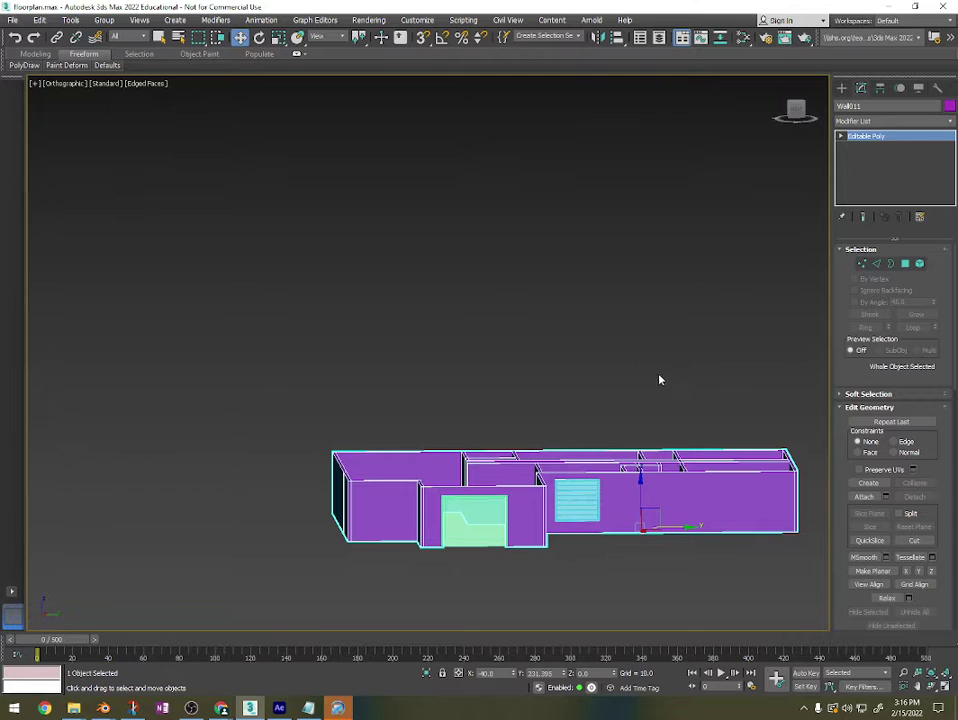
left_click(795, 107)
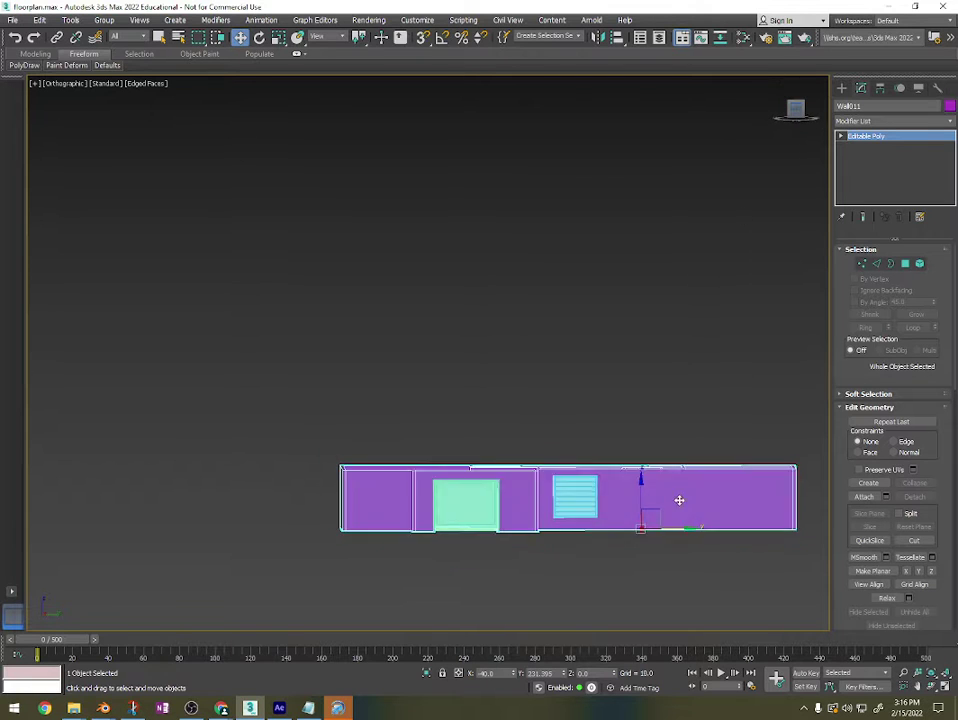
scroll(587, 409, "up", 2)
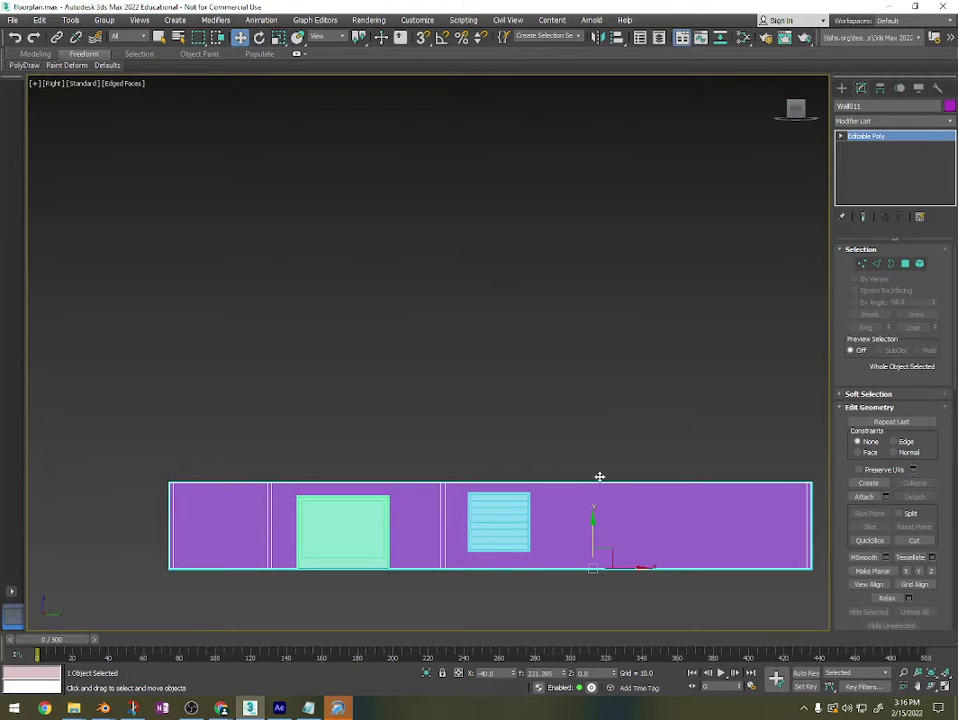
middle_click_drag(597, 440, 455, 335, "alt")
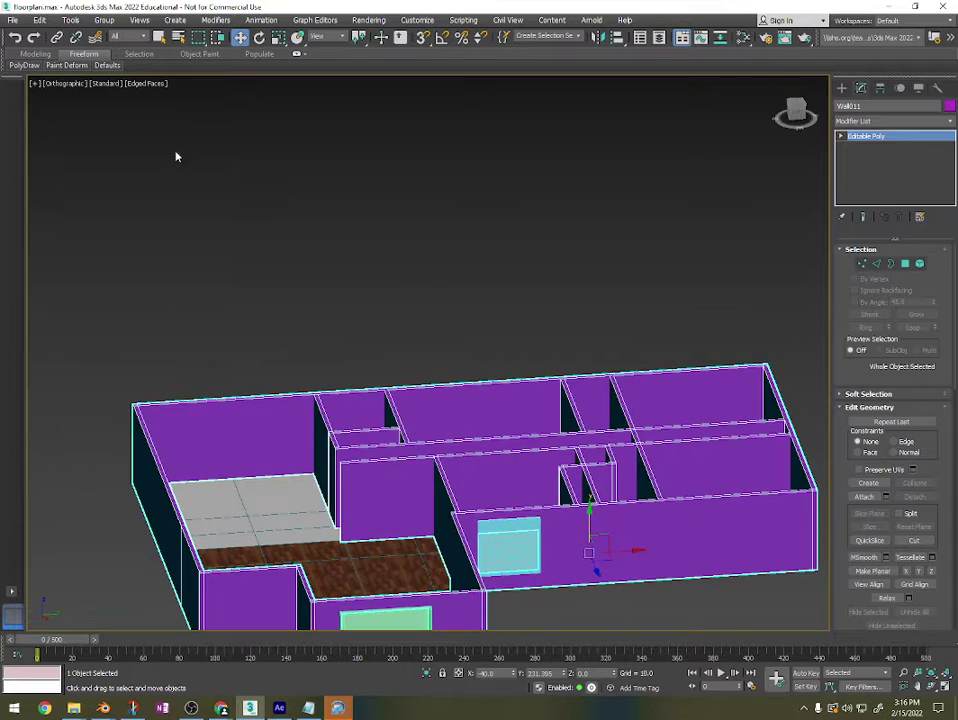
middle_click_drag(454, 273, 447, 248)
scroll(447, 248, "up", 5)
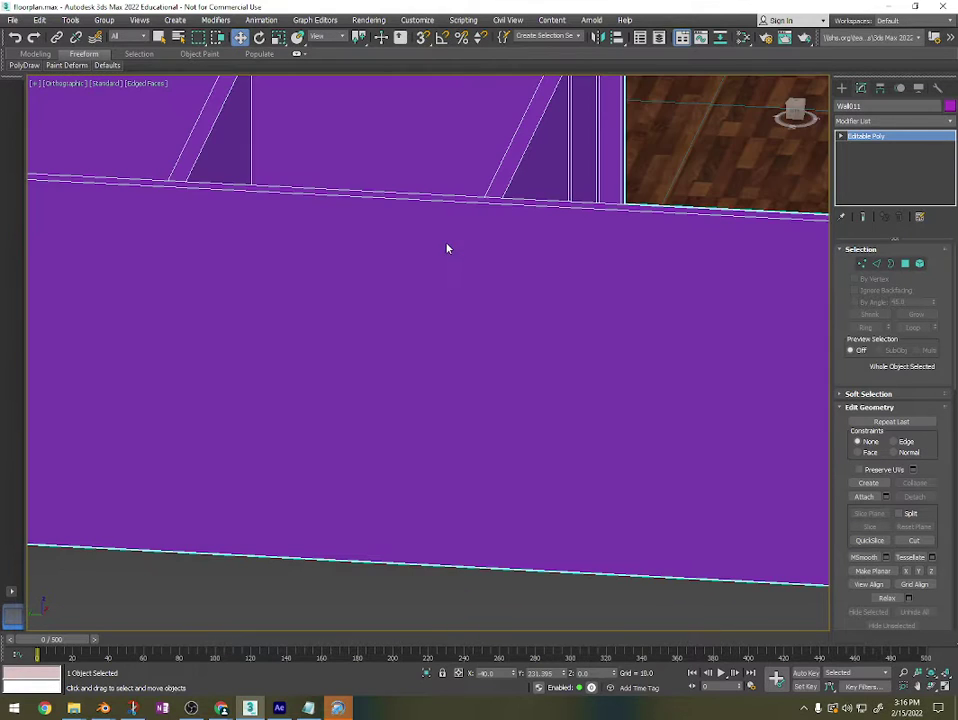
key("l")
scroll(445, 272, "down", 4)
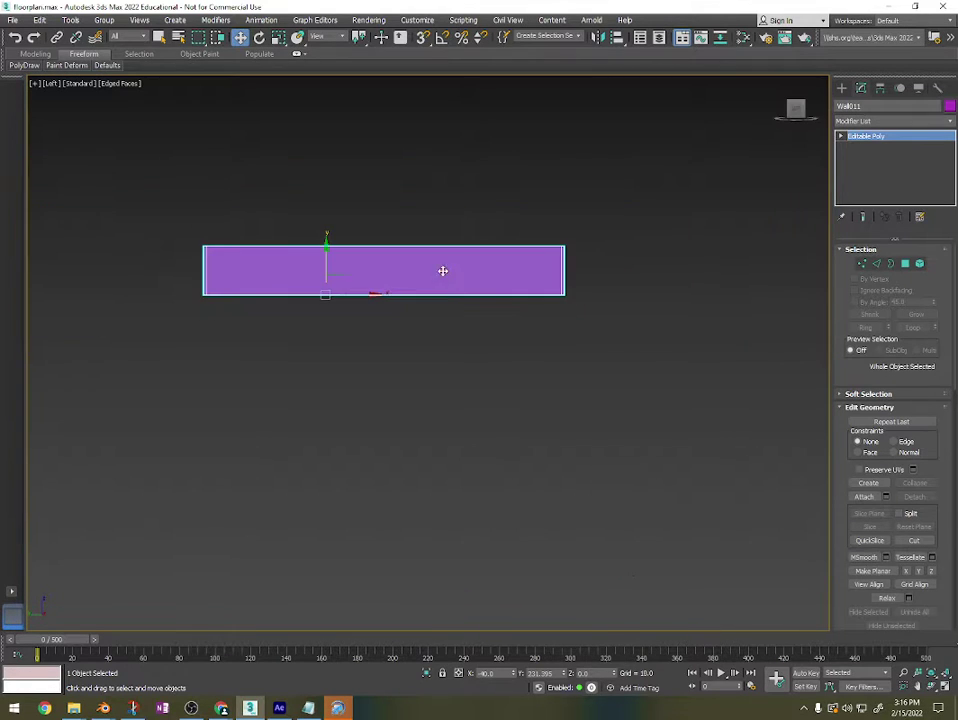
key("z")
middle_click_drag(602, 300, 525, 322)
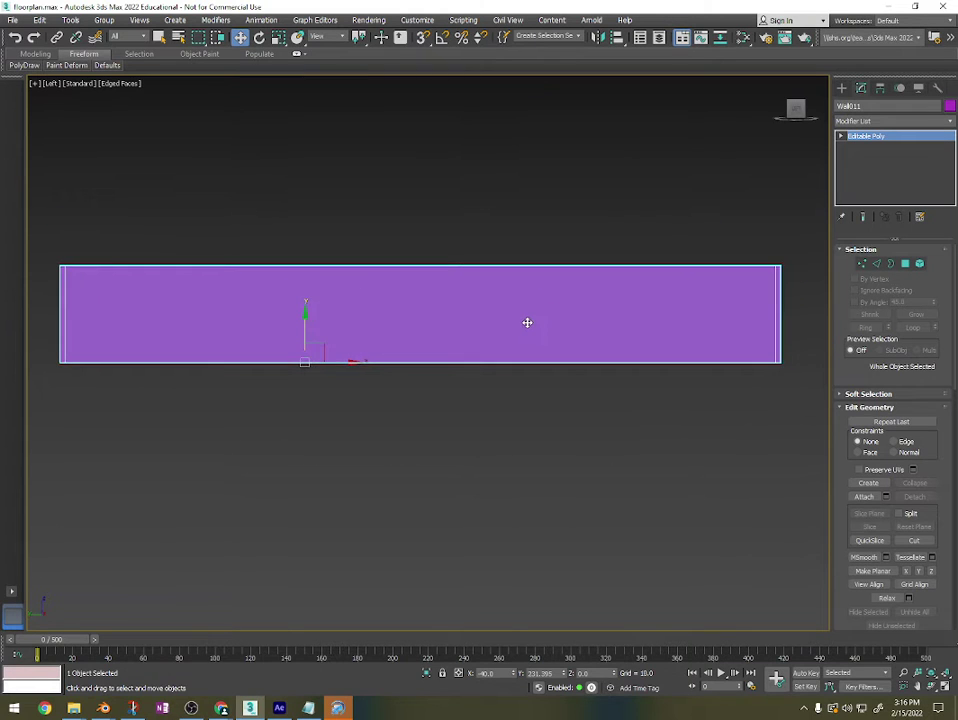
key("f")
key("F3")
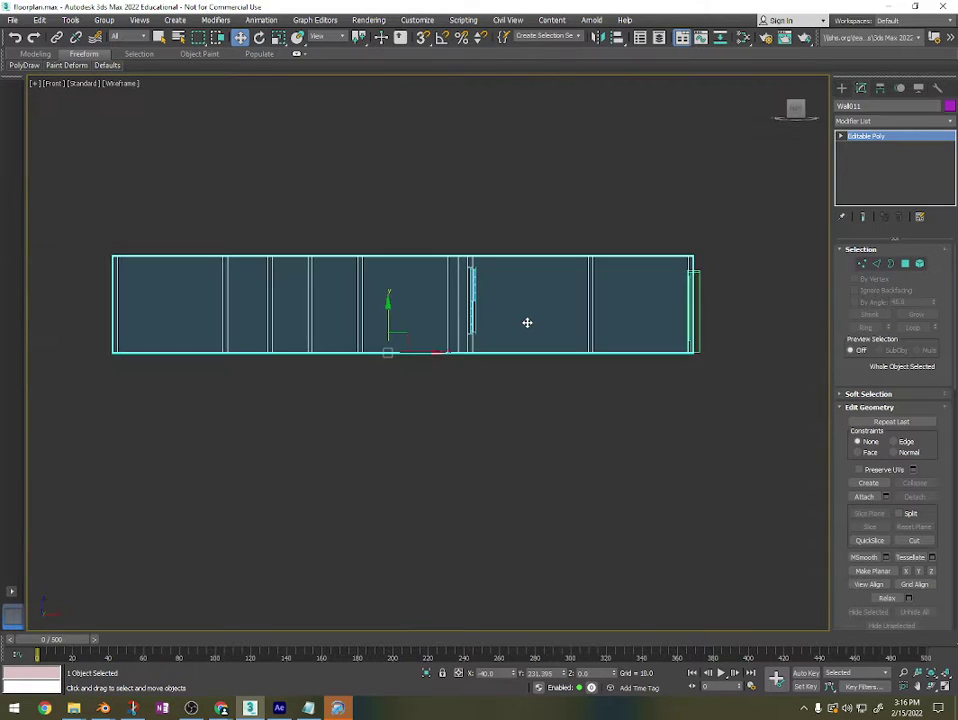
key("F3")
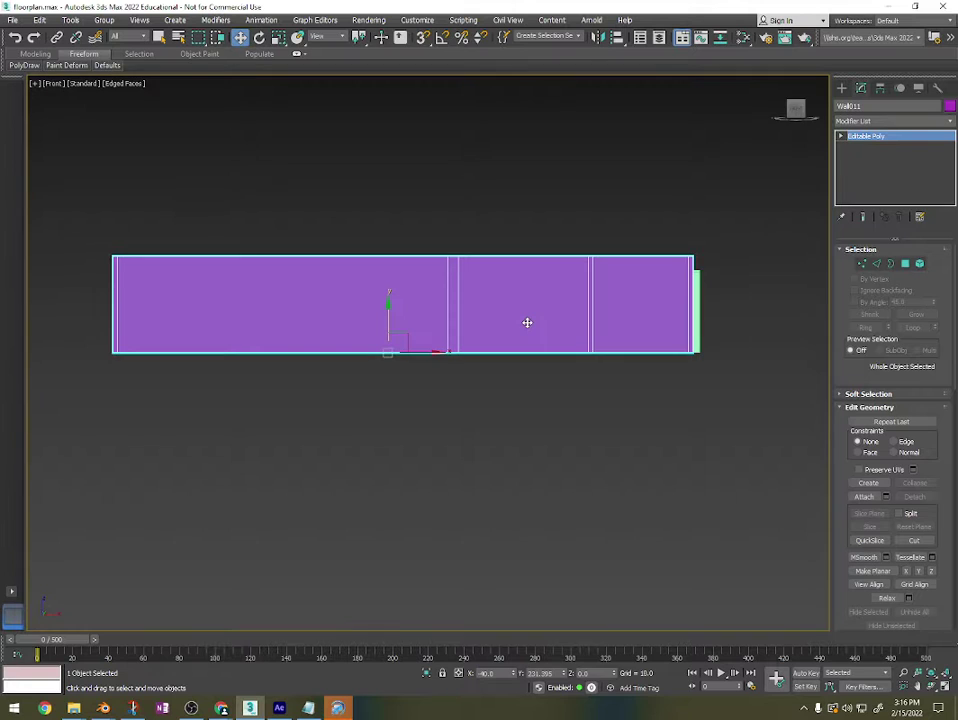
key("F4")
middle_click_drag(584, 330, 744, 387)
scroll(752, 398, "up", 2)
scroll(748, 389, "down", 2)
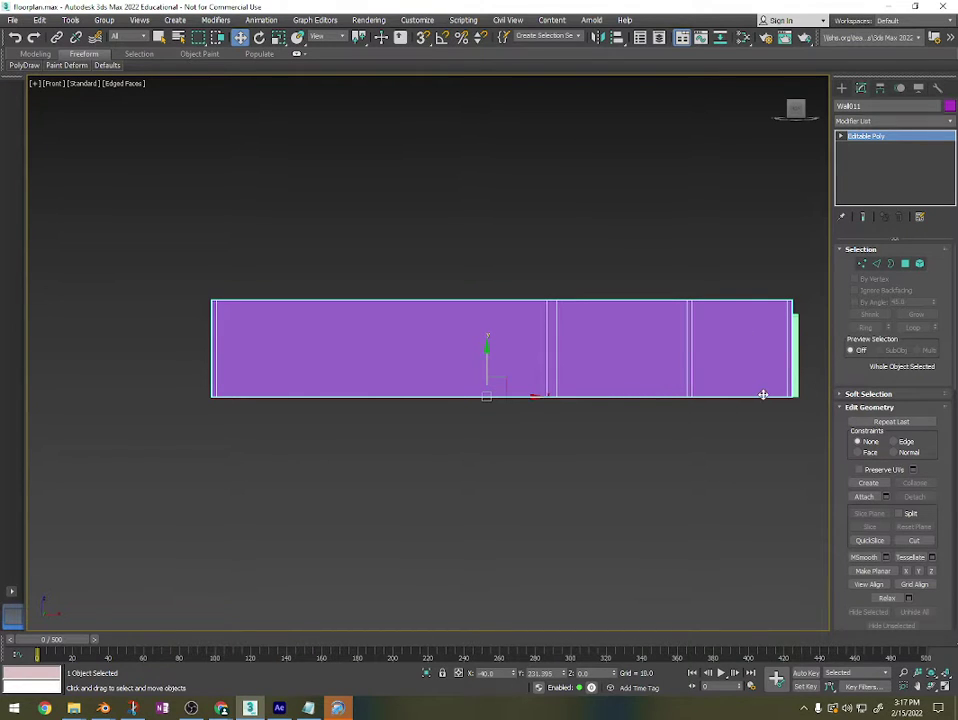
middle_click_drag(768, 394, 732, 404, "alt")
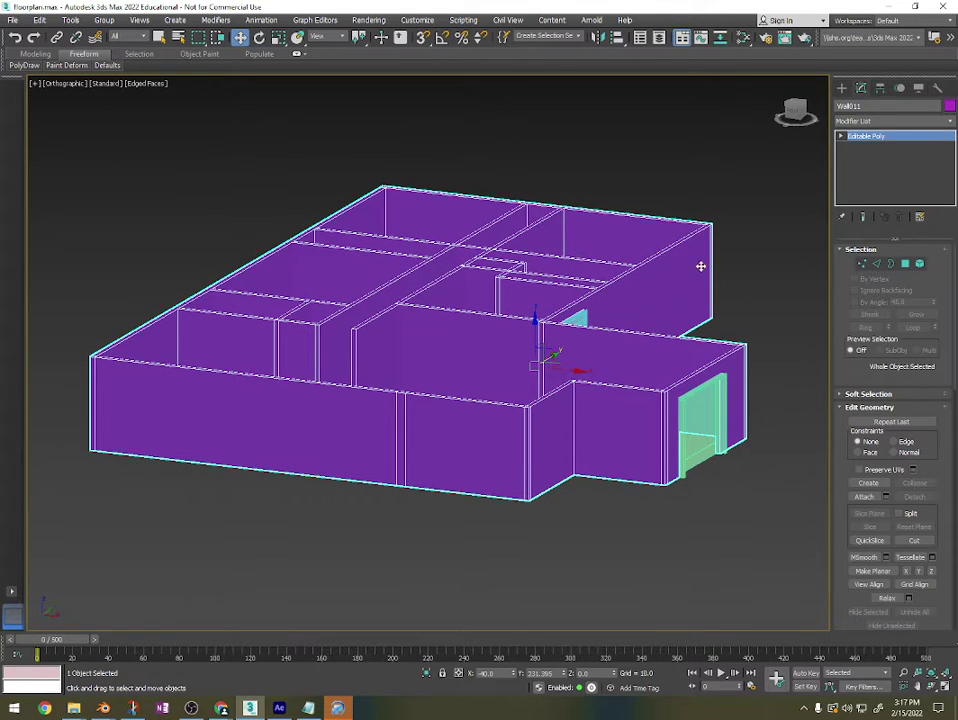
In the front view, place a slice plane with Split enabled at polygon level, lowered to a height of about 6.8 near the walls' base.
key("f")
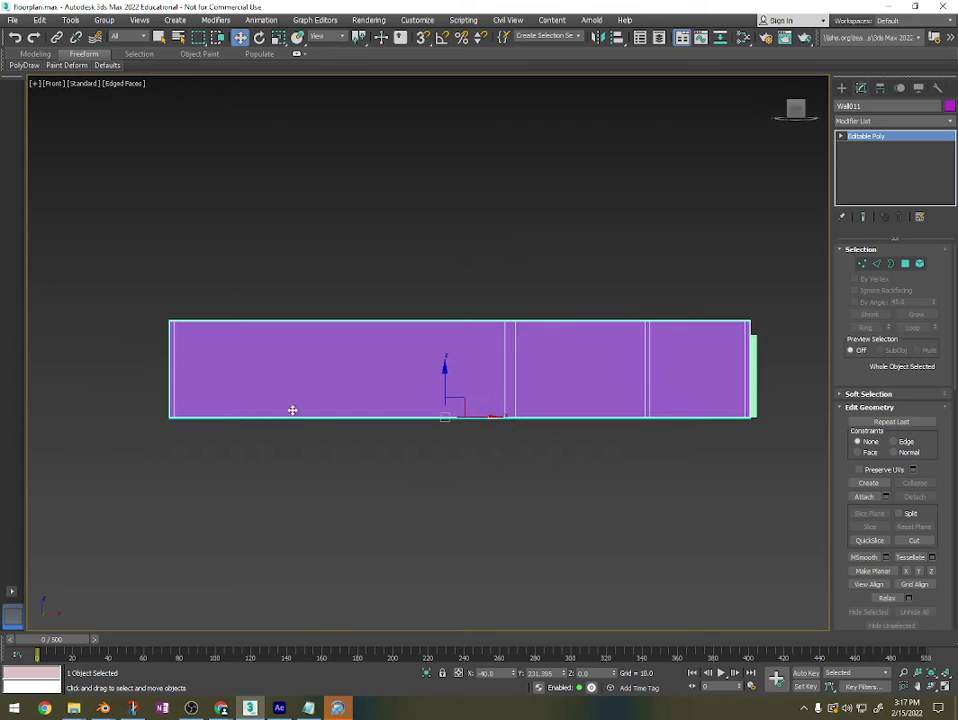
key("alt+c")
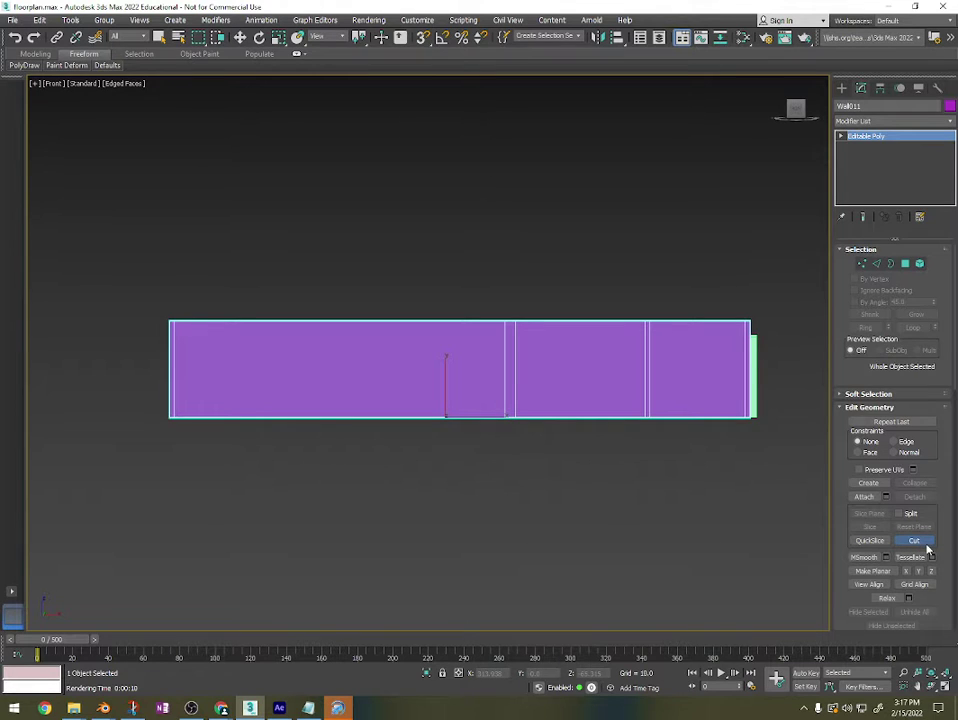
key("w")
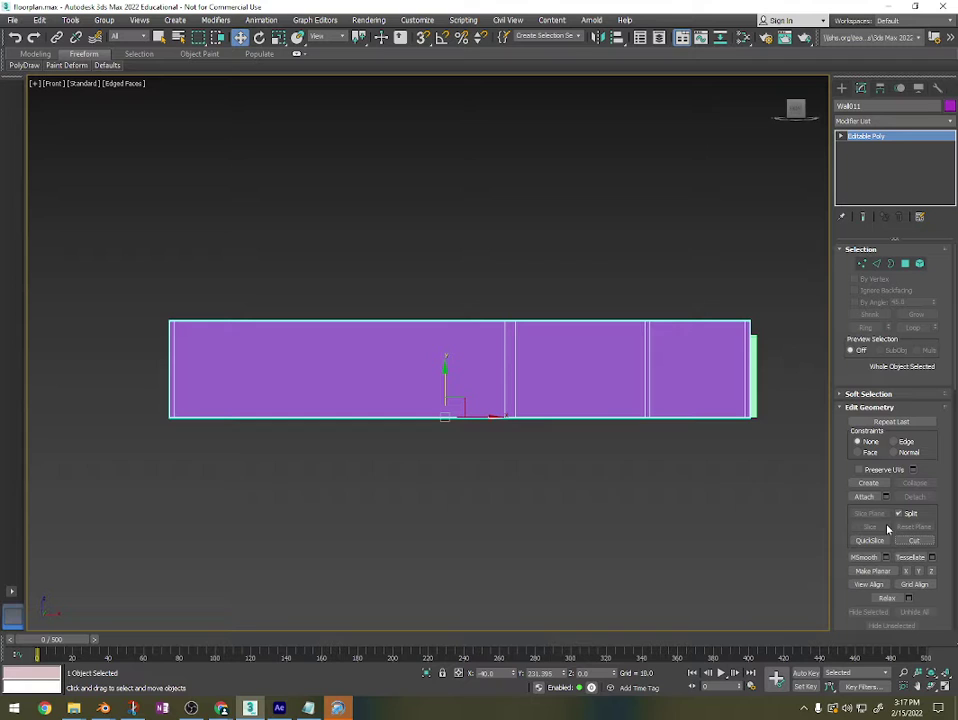
left_click(904, 265)
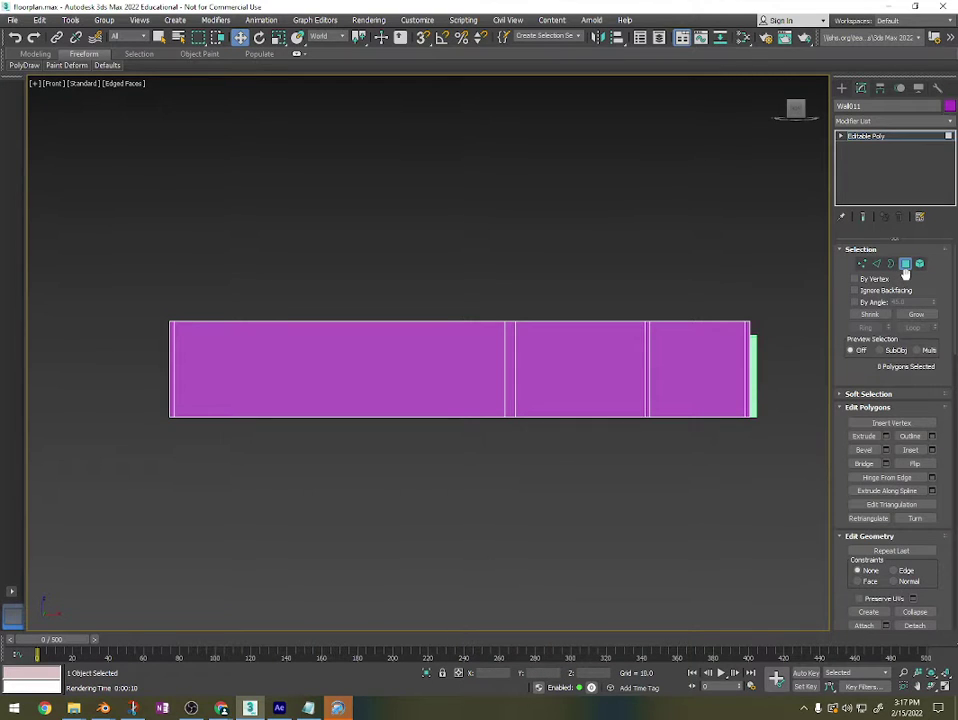
scroll(912, 400, "down", 3)
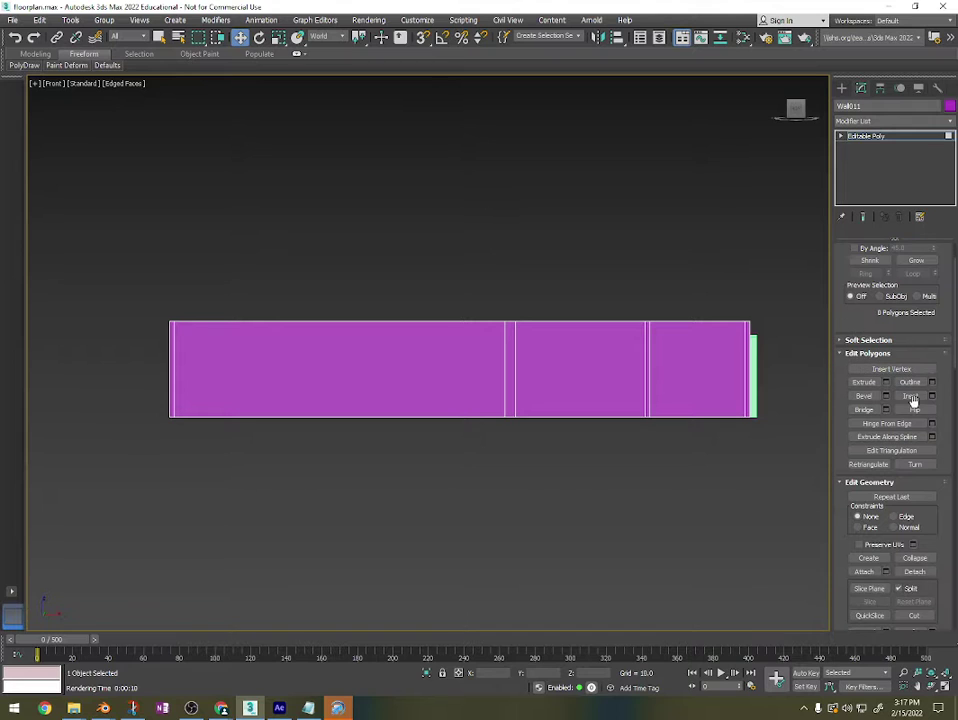
left_click(869, 588)
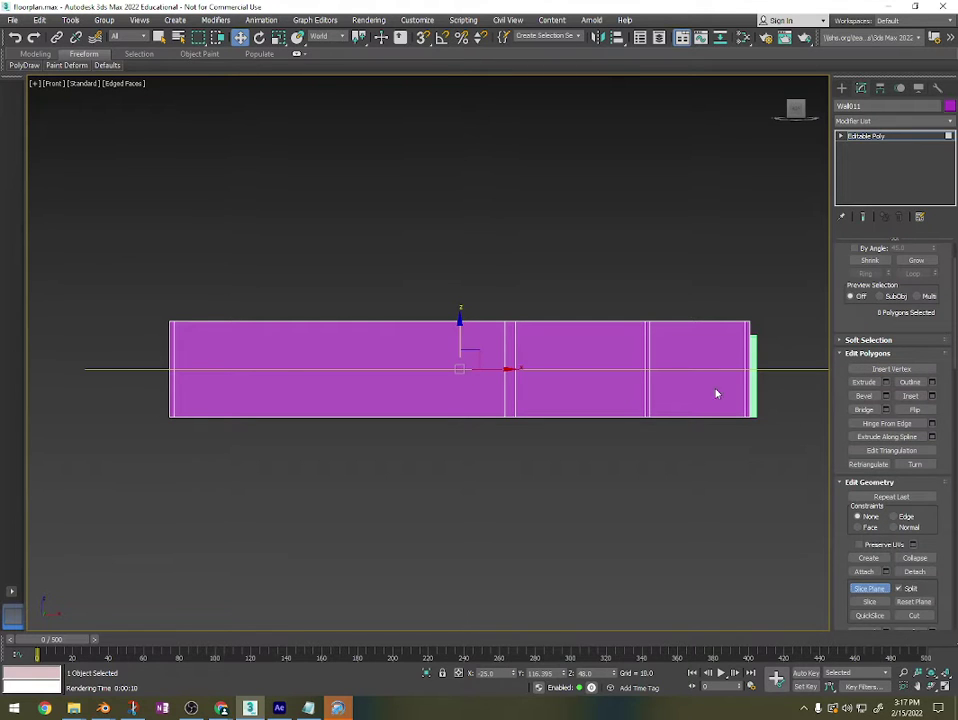
left_click_drag(459, 327, 458, 369)
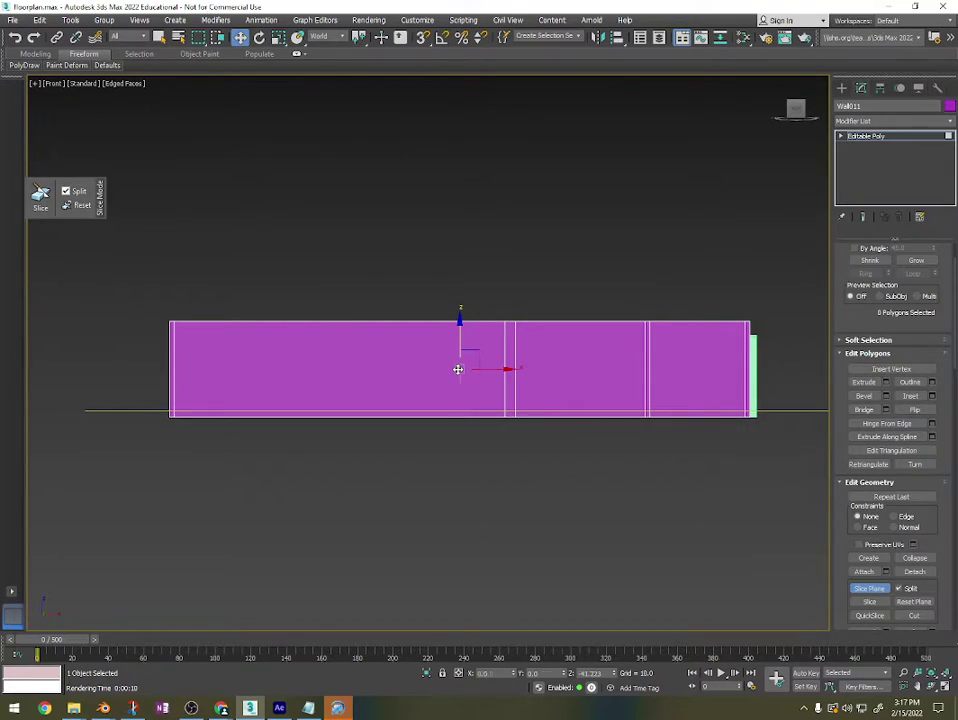
Try to slice the walls along the lowered plane with Split enabled.
middle_click_drag(464, 444, 678, 451, "alt")
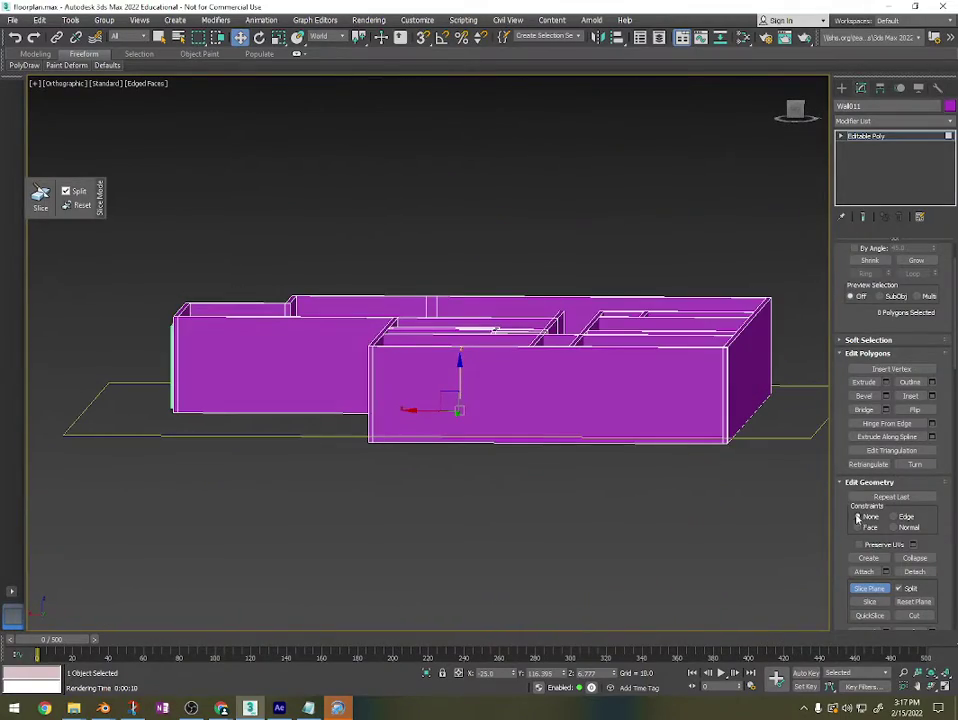
left_click(871, 602)
middle_click_drag(500, 479, 704, 507, "alt")
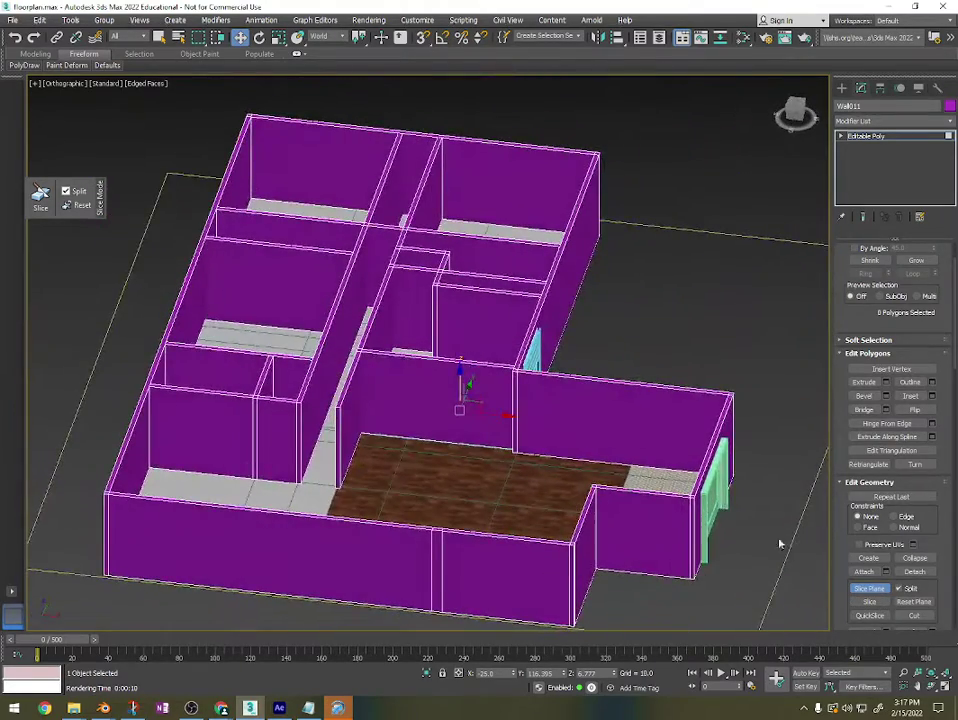
left_click(913, 615)
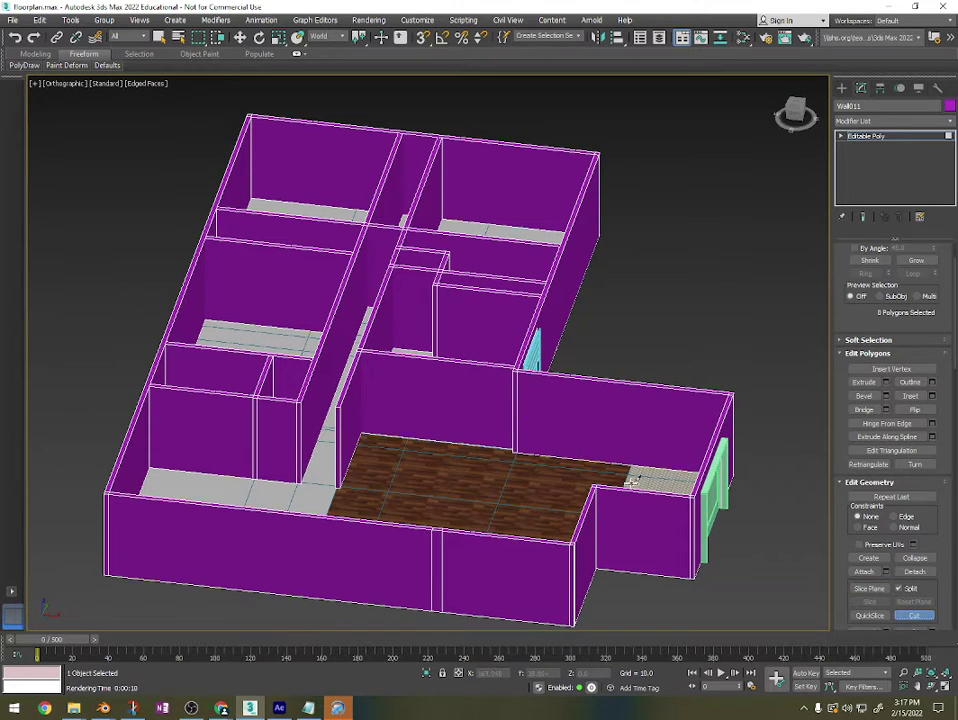
middle_click_drag(666, 453, 646, 363)
left_click(795, 114)
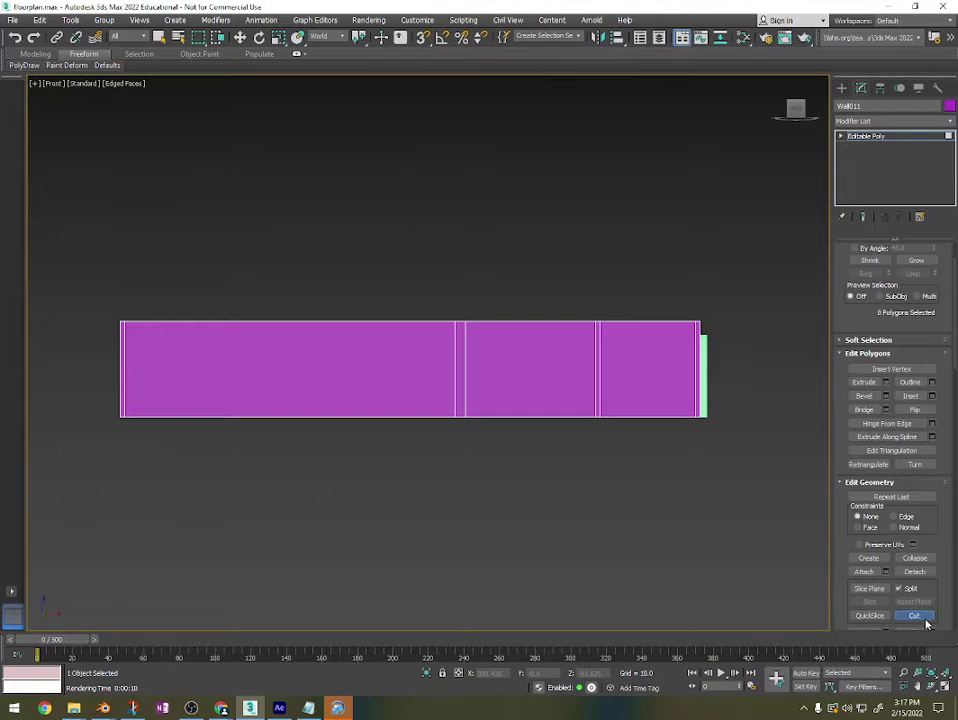
Disable the Split option, reactivate the slice plane and return to the front view.
left_click(870, 589)
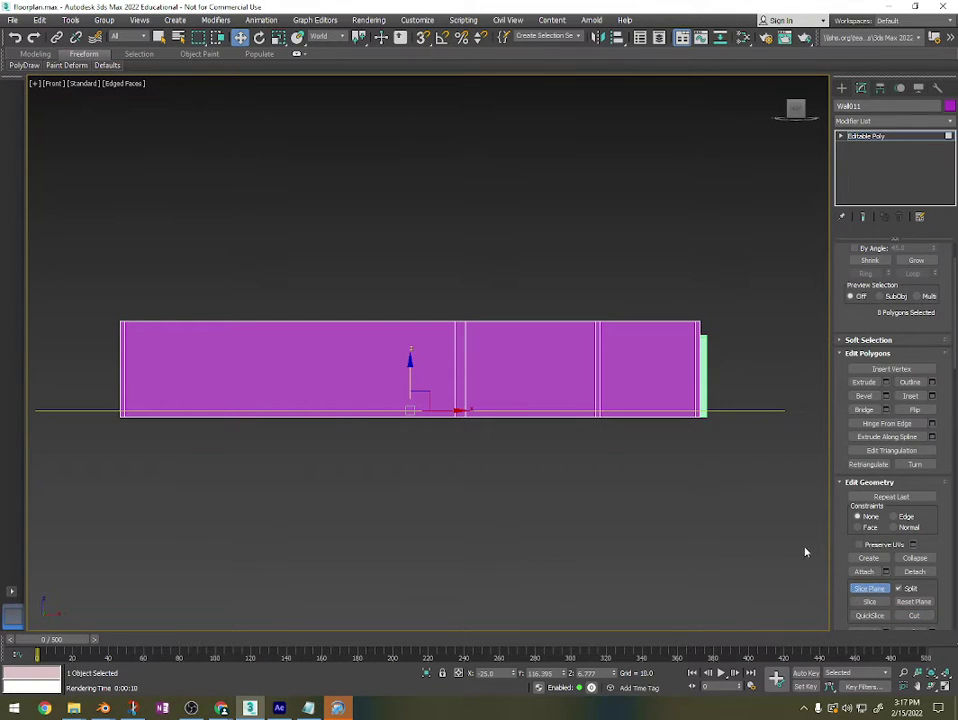
left_click(870, 589)
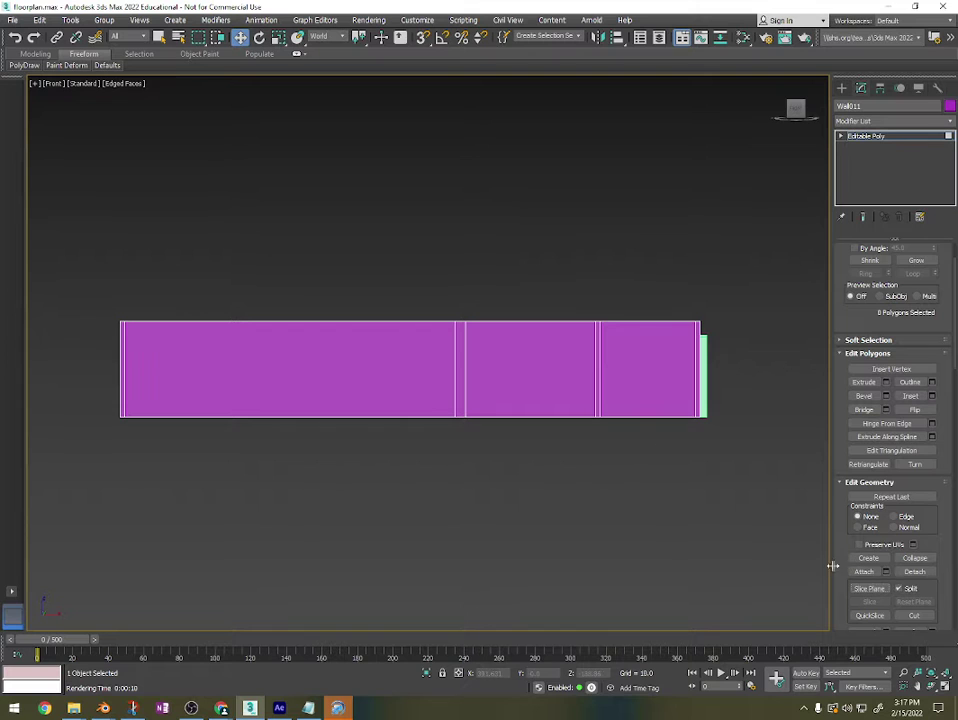
left_click(870, 589)
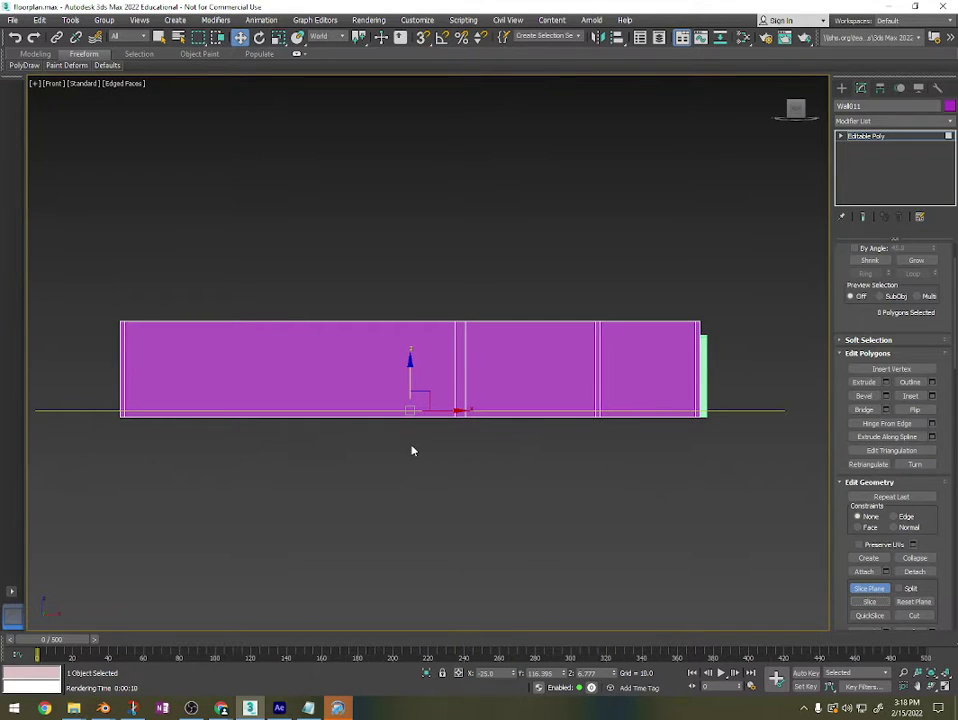
mouse_move(410, 450)
middle_mouse_down("alt")
mouse_move(432, 481)
mouse_move(416, 448)
middle_mouse_up("alt")
left_click(785, 125)
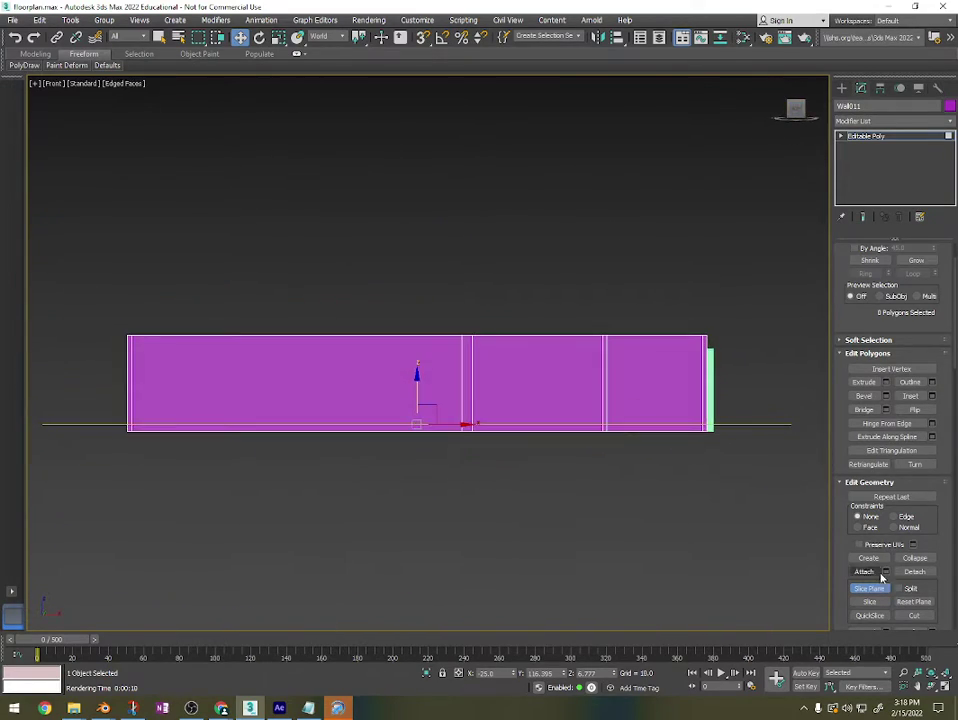
scroll(840, 557, "down", 1)
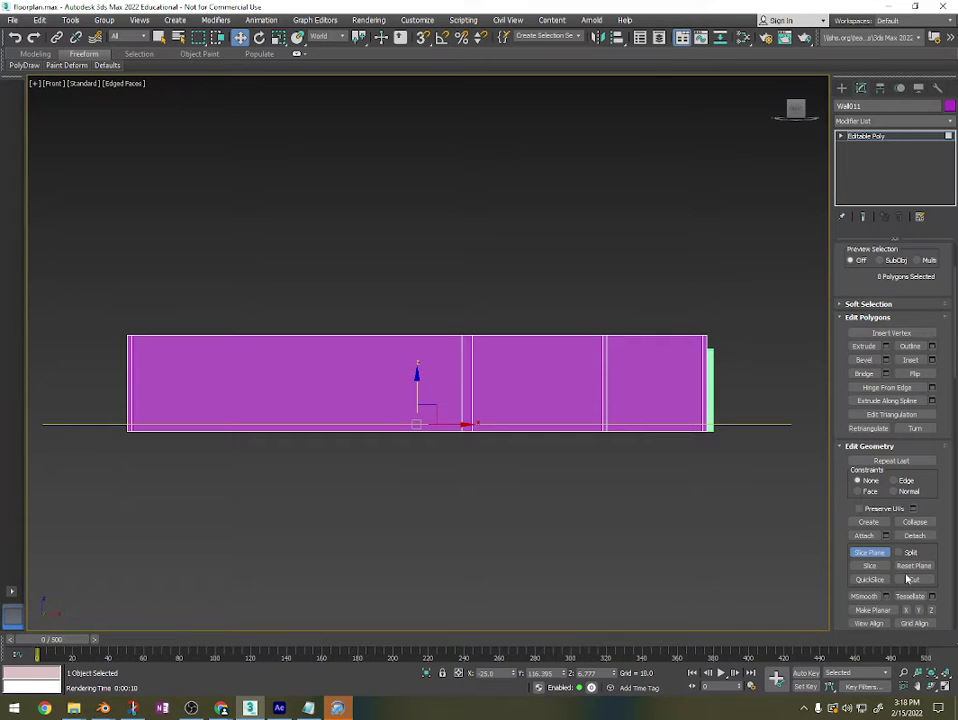
left_click(876, 579)
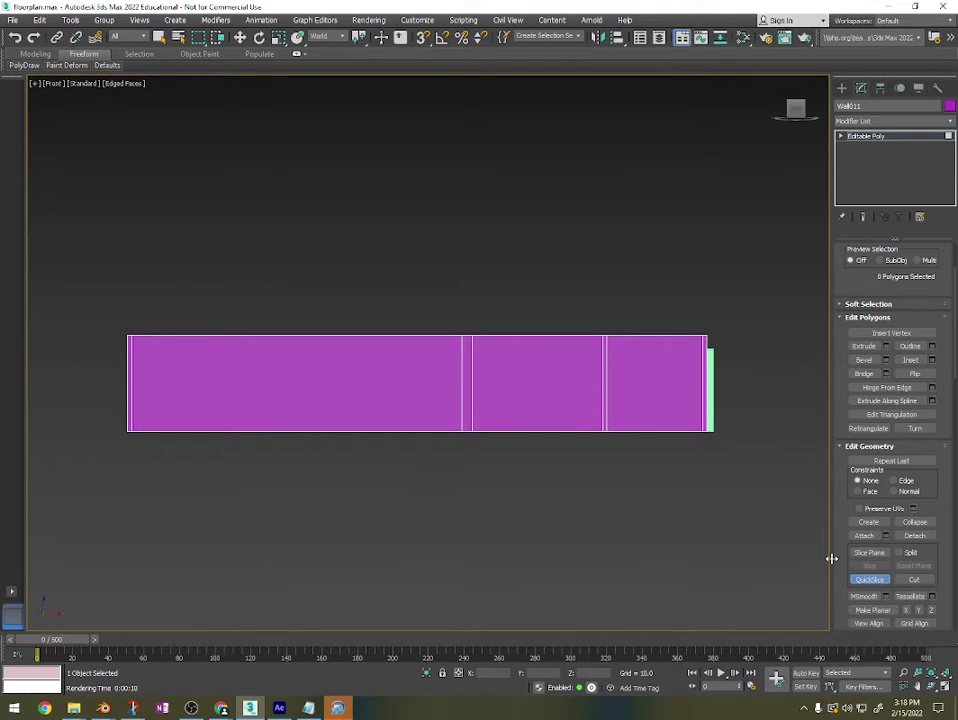
left_click(867, 553)
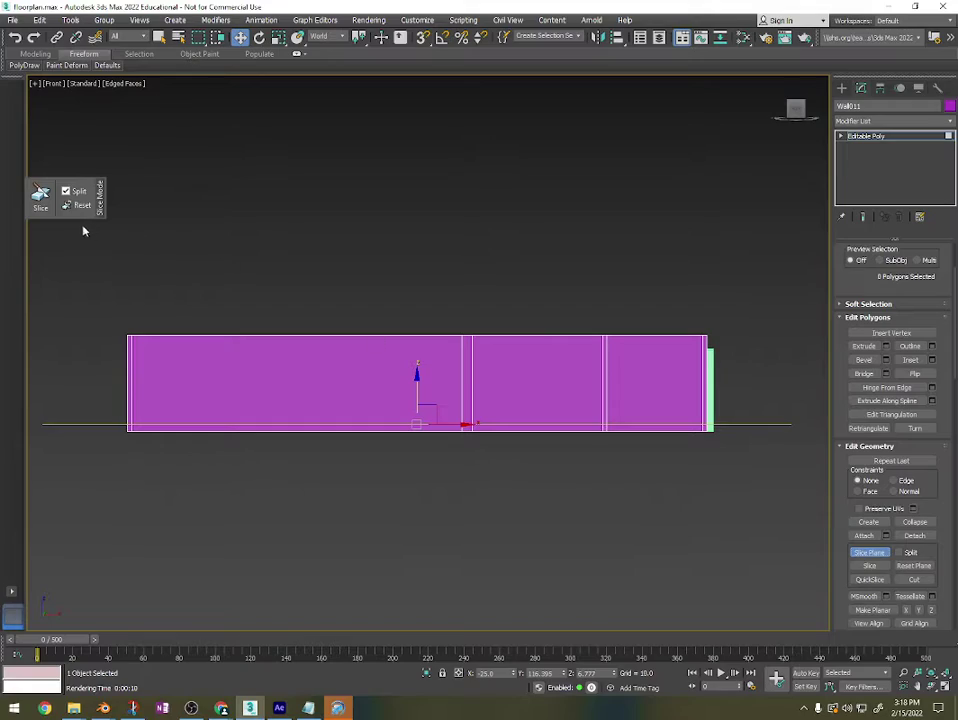
Try again to slice the walls at the plane near their base and return to the front view.
middle_click_drag(207, 306, 297, 340, "alt")
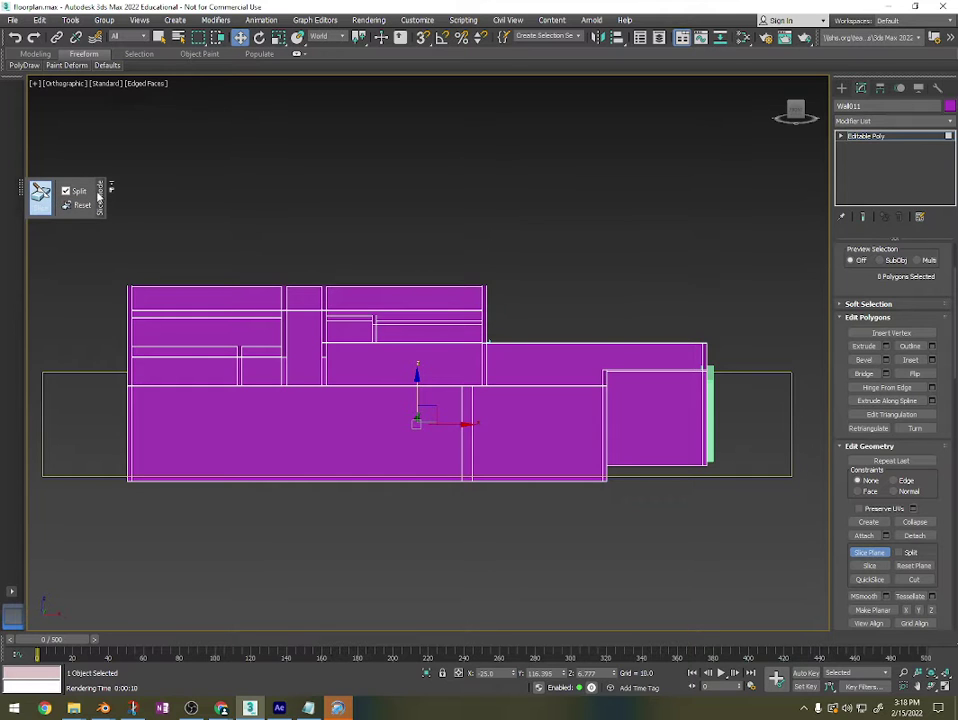
left_click(42, 204)
middle_click_drag(494, 464, 516, 456, "alt")
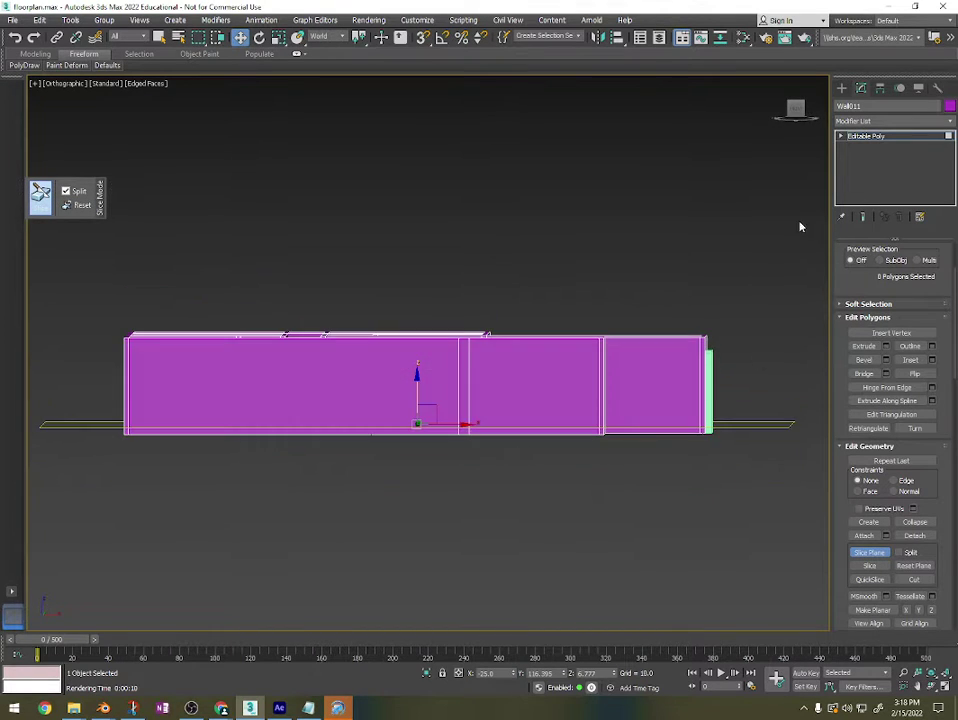
left_click(796, 110)
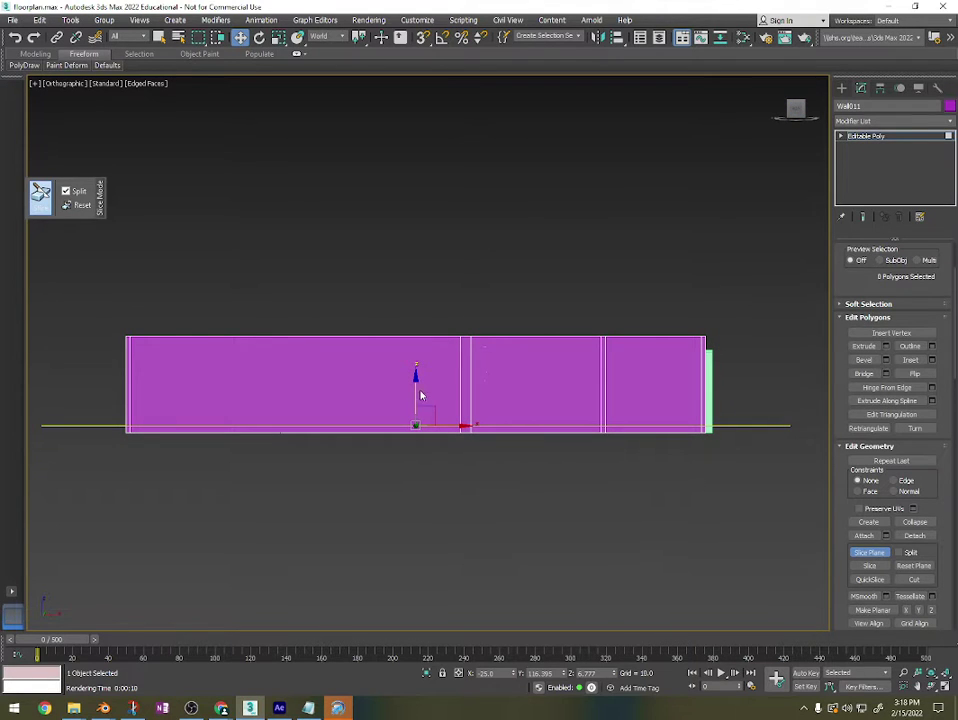
left_click_drag(416, 388, 419, 327)
key("ctrl+z")
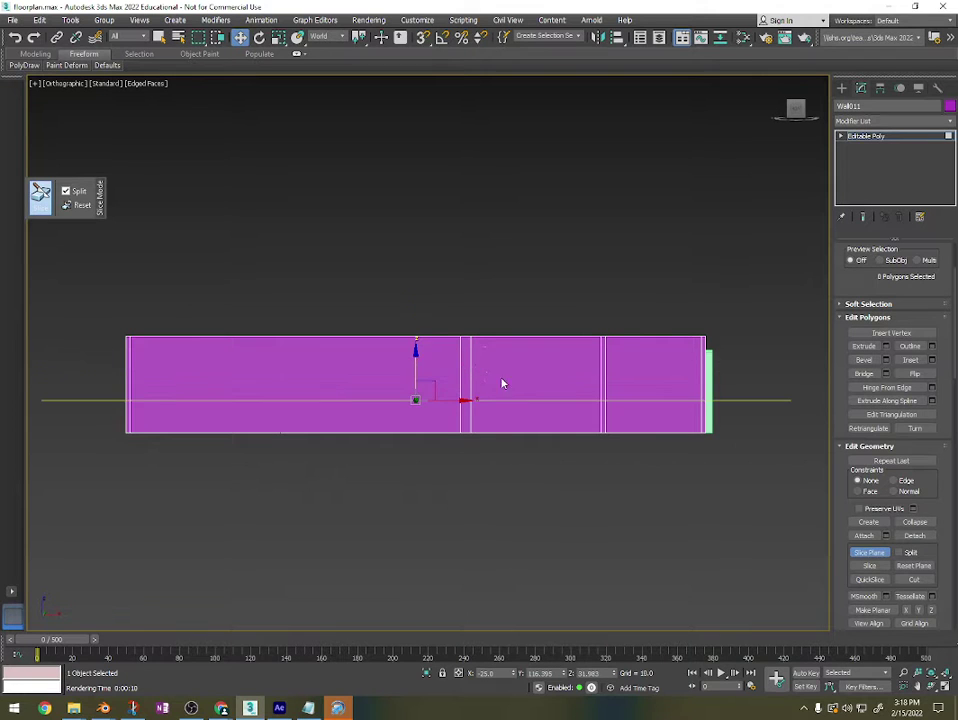
left_click_drag(547, 394, 700, 422)
scroll(849, 311, "up", 3)
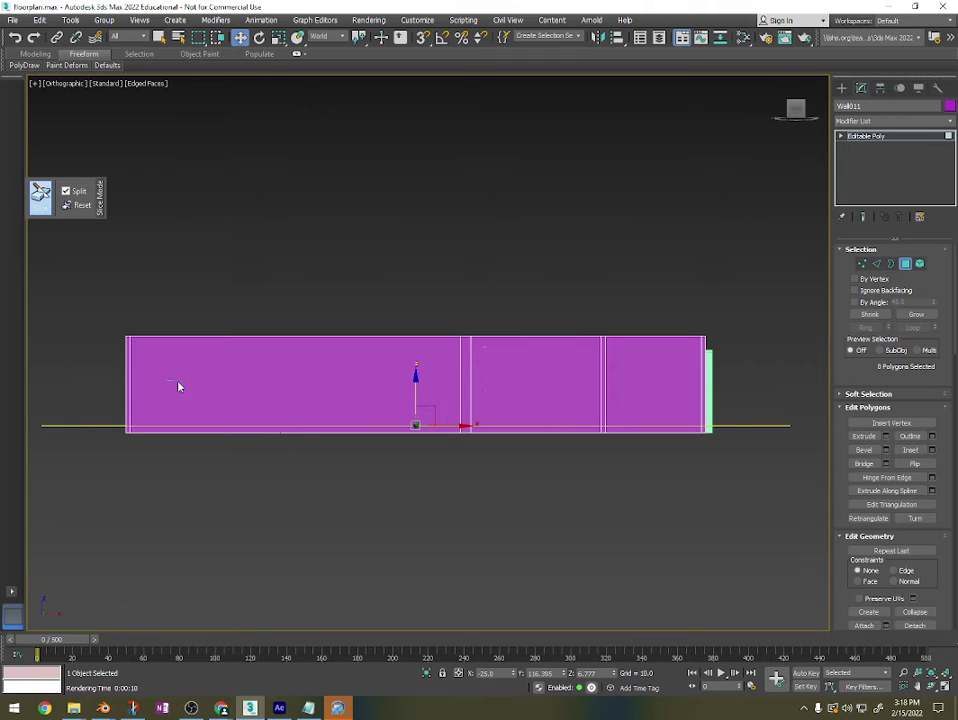
scroll(850, 460, "down", 3)
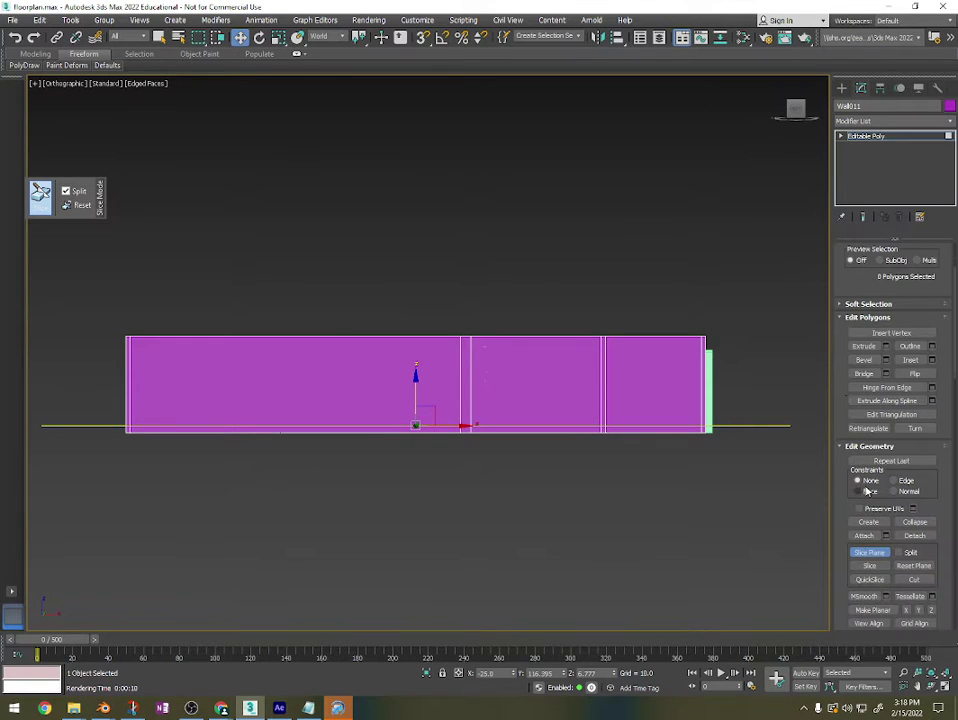
Reset the slice plane, lower it to a height of about 8.0 and try to slice the walls with Split enabled.
left_click(910, 565)
left_click_drag(416, 343, 406, 427)
right_click(400, 428)
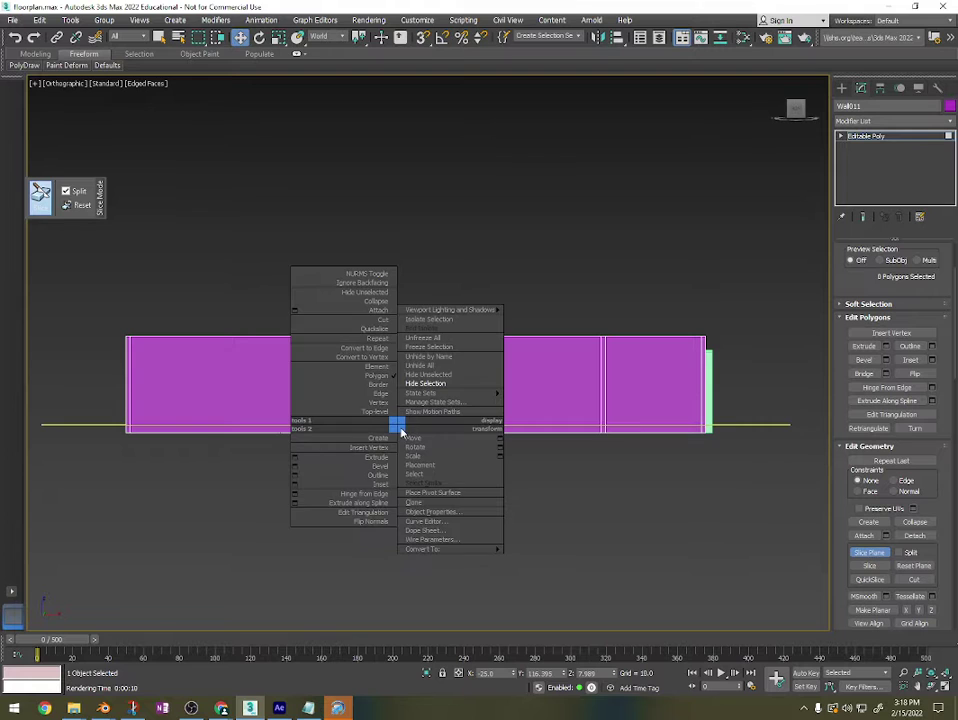
right_click(36, 205)
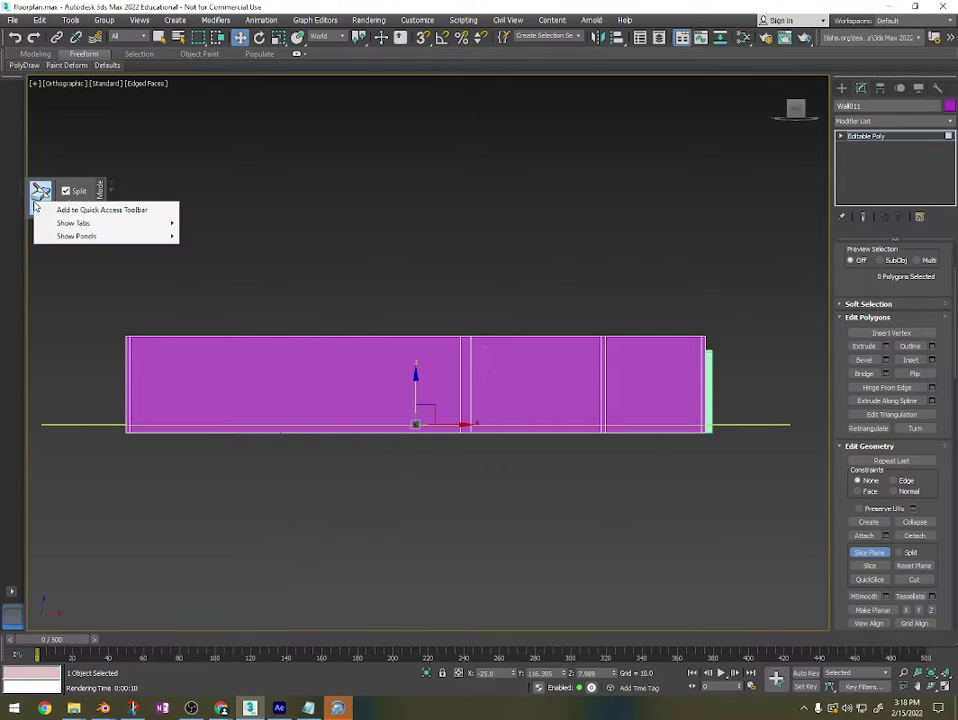
left_click(45, 193)
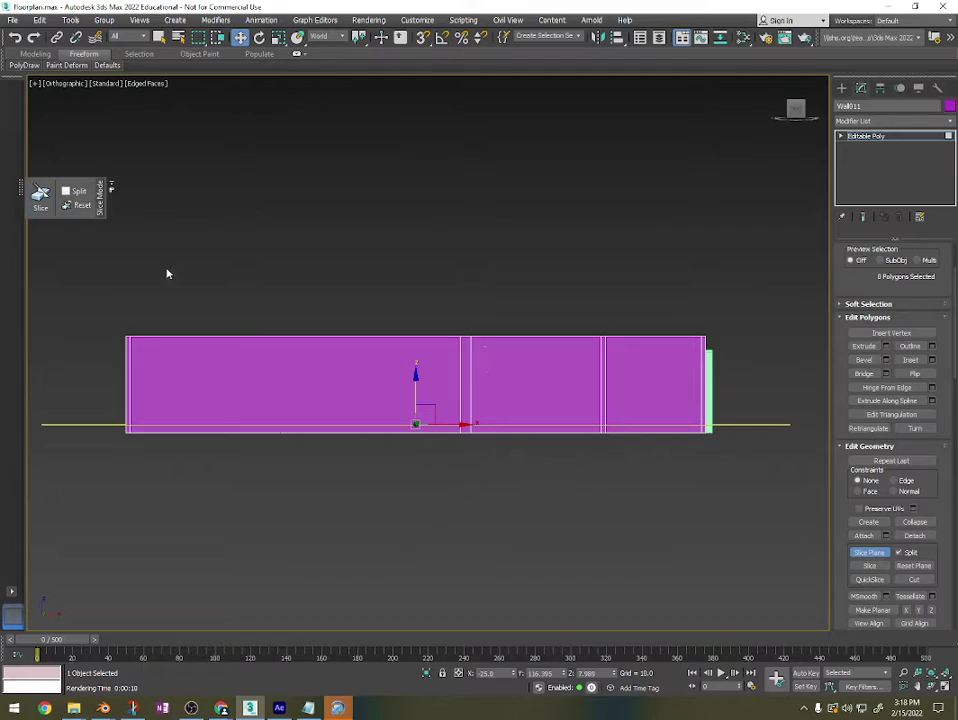
middle_click_drag(353, 425, 556, 470, "alt")
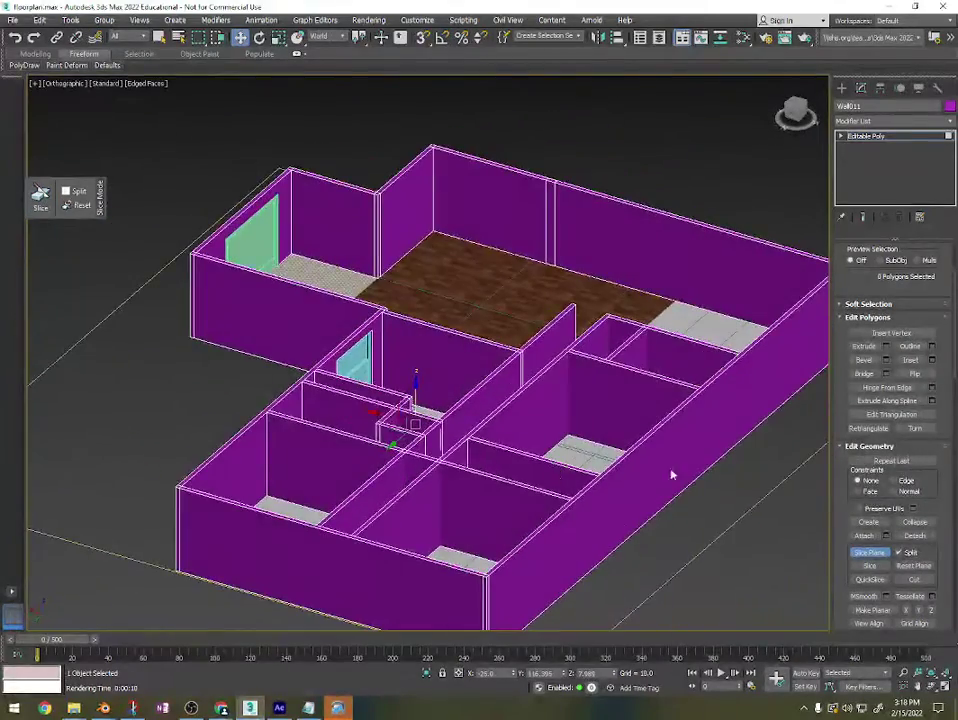
middle_click_drag(670, 420, 698, 409, "alt")
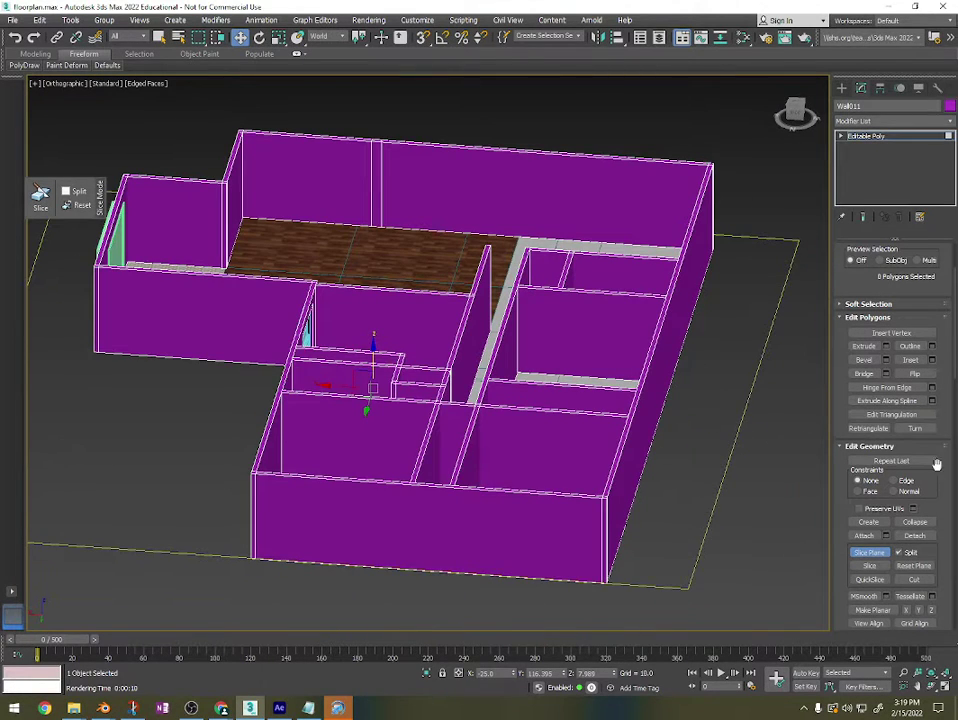
Leave polygon level and QuickSlice the whole wall object horizontally just above its base in the back view.
scroll(897, 302, "up", 2)
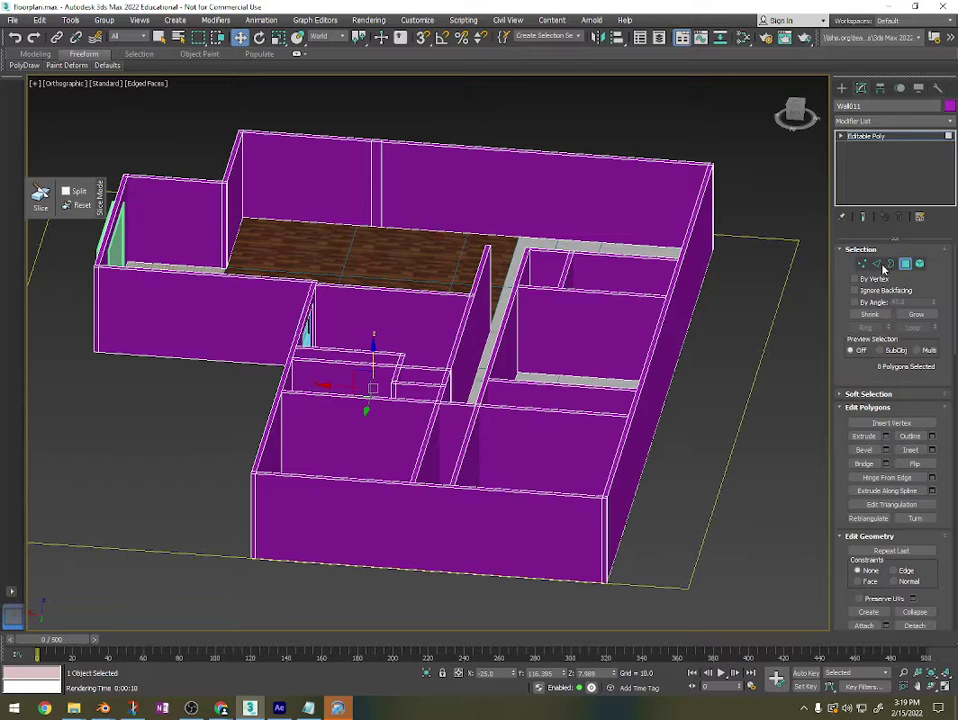
left_click(904, 264)
scroll(910, 565, "down", 5)
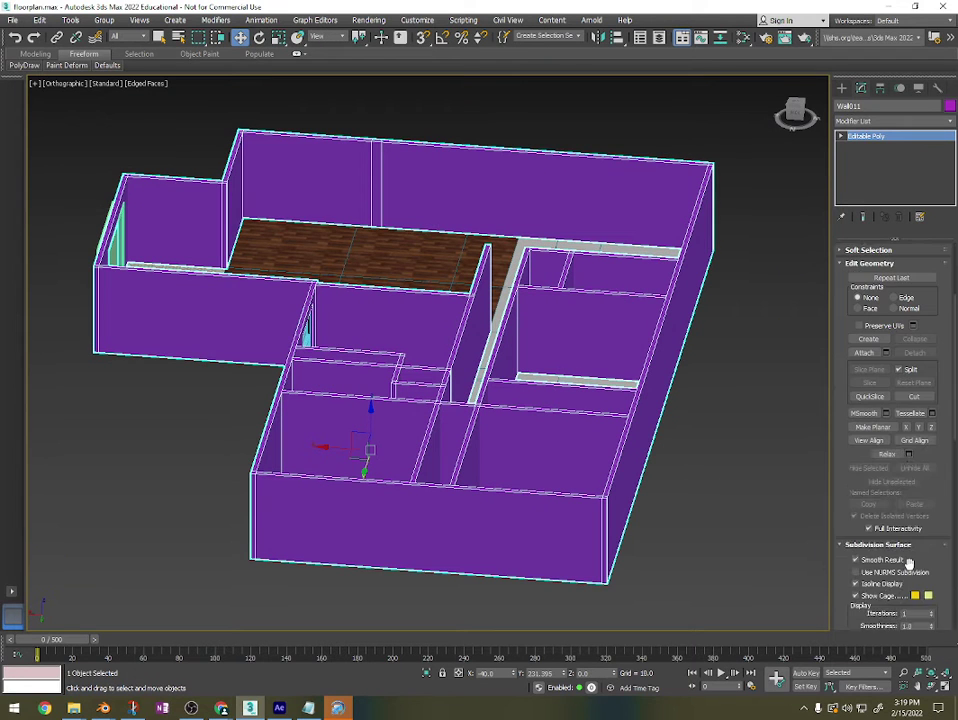
scroll(905, 543, "down", 1)
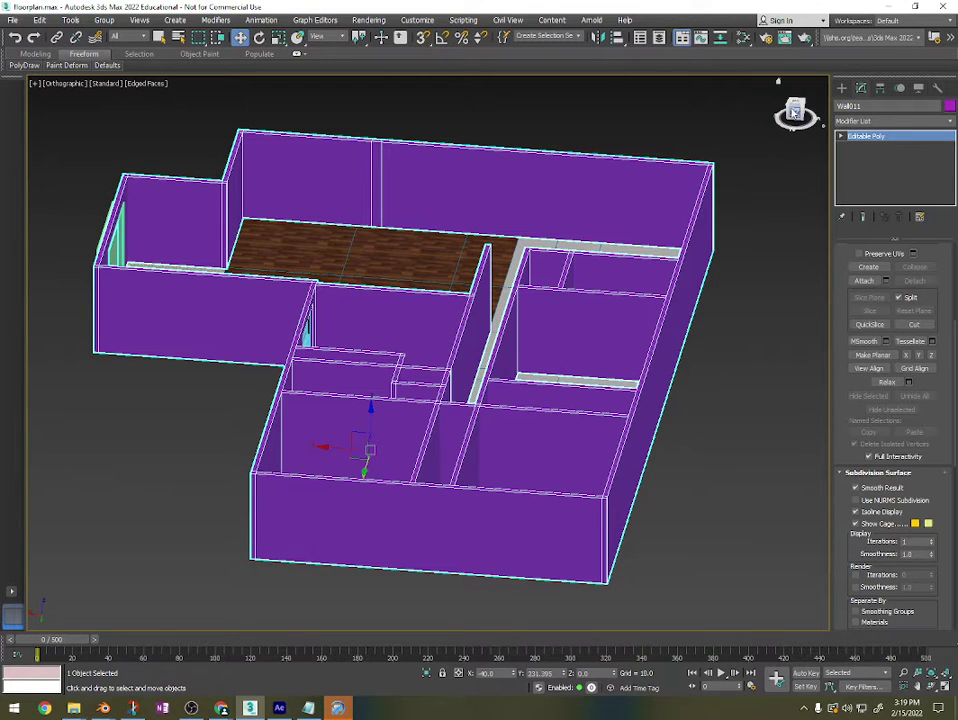
left_click(795, 113)
left_click(877, 326)
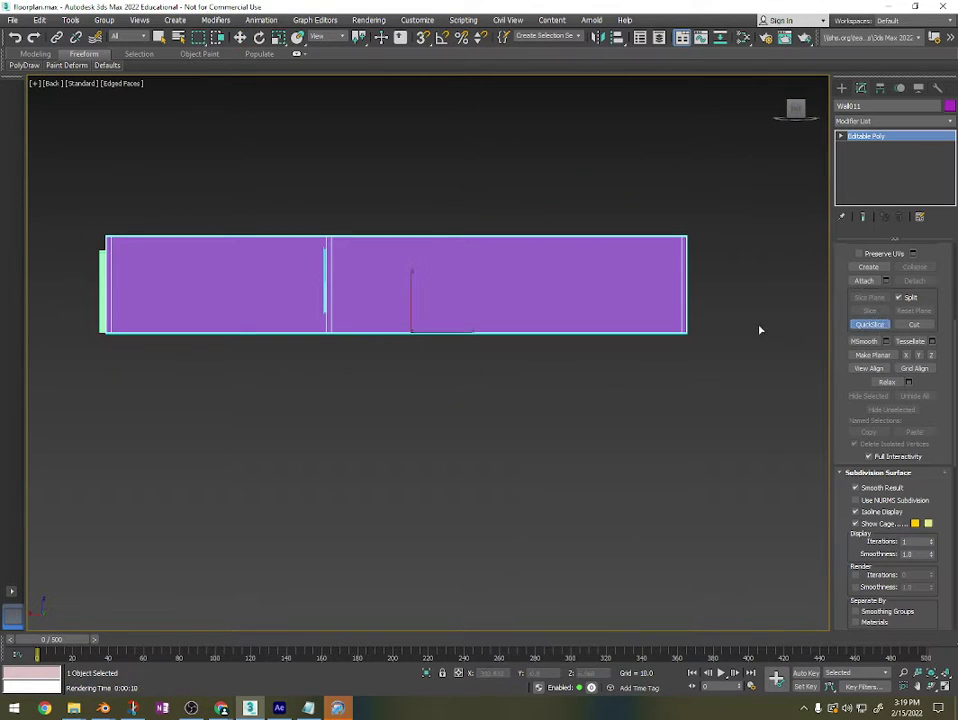
left_click(689, 327)
middle_click_drag(413, 440, 613, 472, "alt")
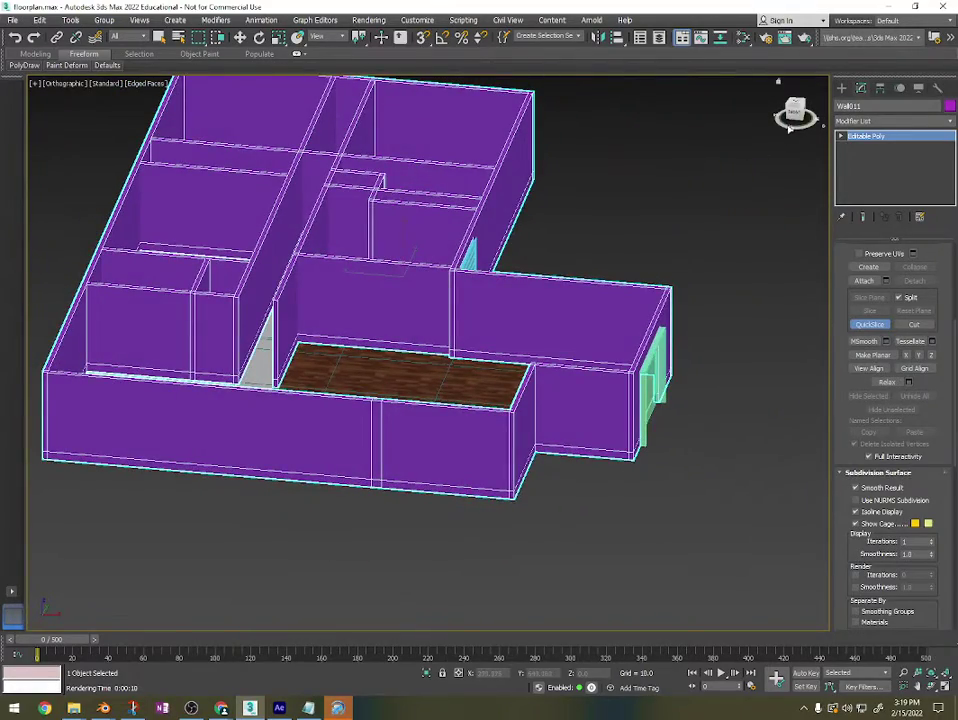
left_click(795, 116)
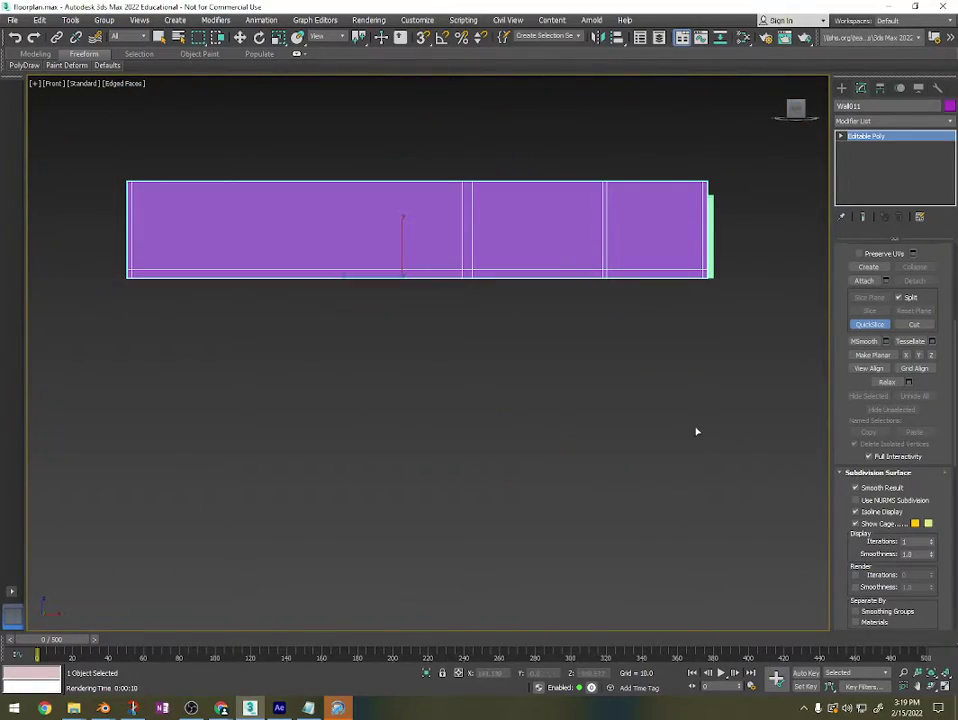
right_click(697, 430)
Examine the slice line near the base of the exterior walls, around the green door and inside the wood-floored room.
middle_click_drag(770, 325, 581, 358, "alt")
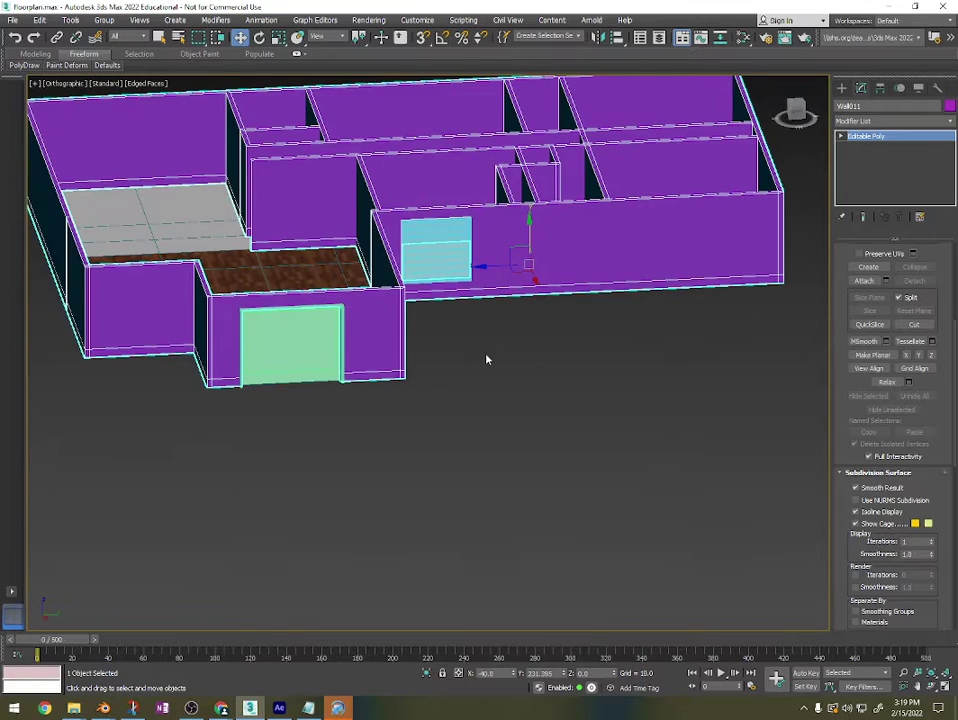
scroll(326, 382, "up", 8)
scroll(353, 361, "down", 3)
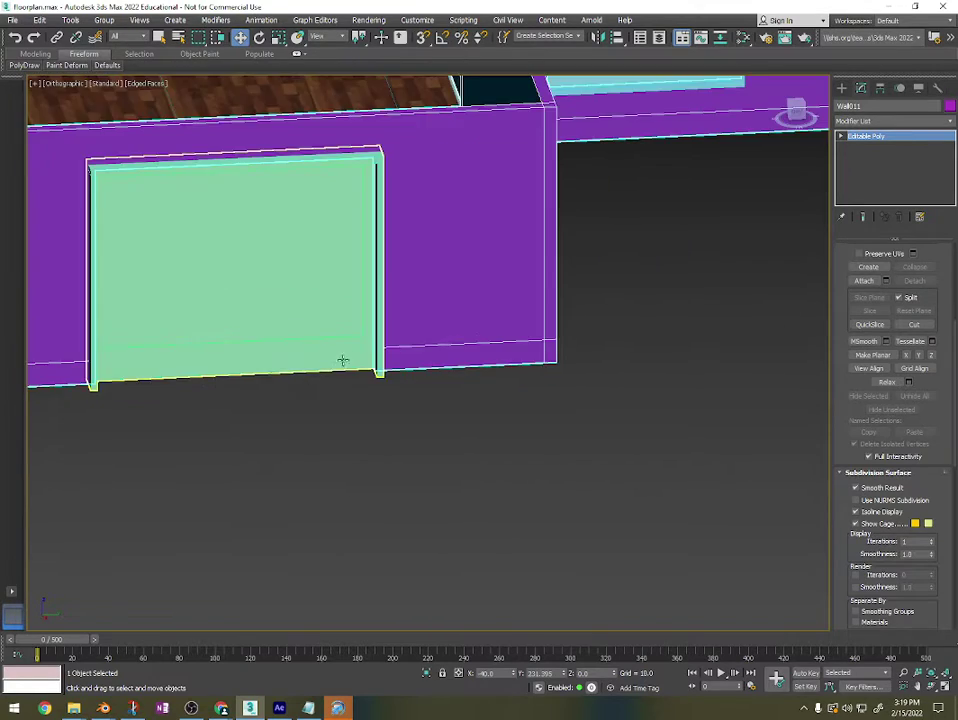
middle_click_drag(353, 361, 485, 368, "alt")
scroll(400, 373, "down", 5)
scroll(411, 297, "up", 5)
middle_click_drag(411, 297, 534, 365, "alt")
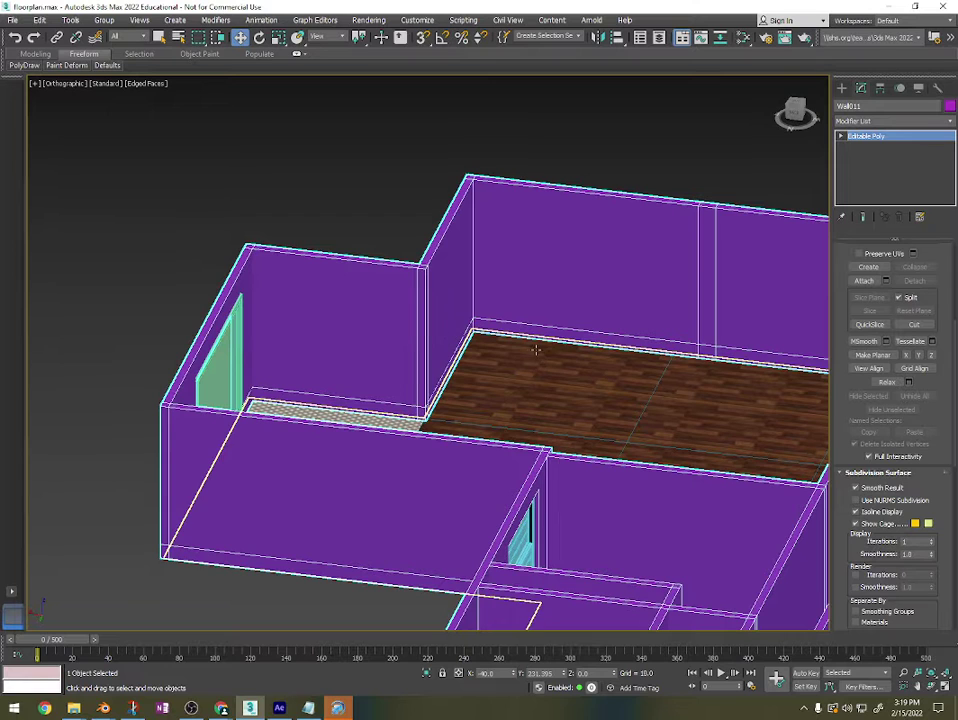
middle_click_drag(616, 272, 470, 214)
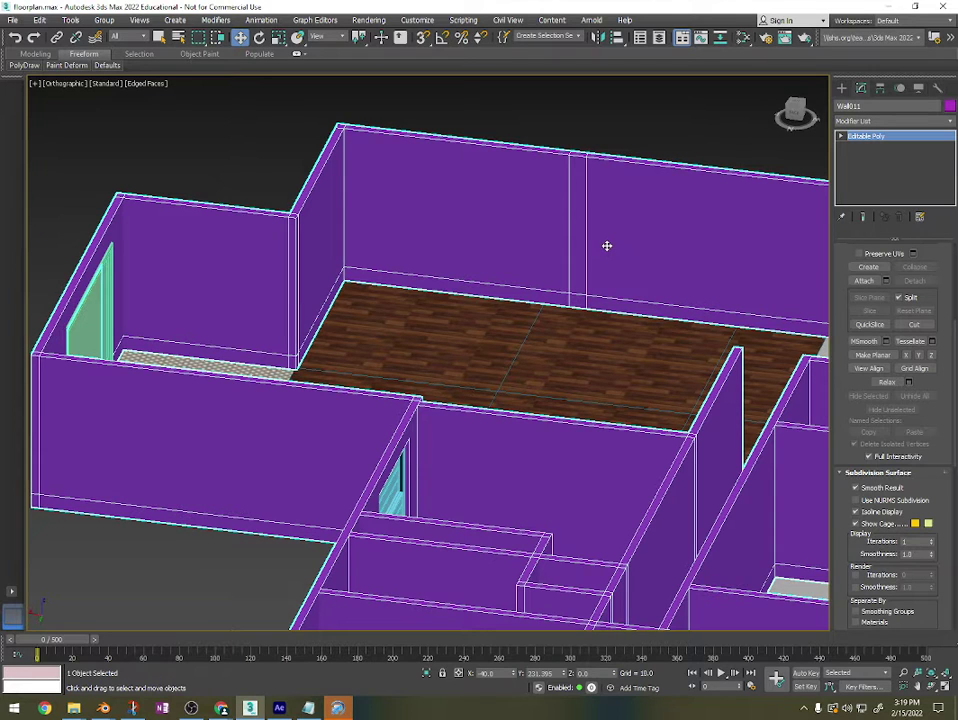
At polygon level, select the faces above the base slice on the long wall of the wood-floored room.
left_click(841, 137)
left_click(868, 178)
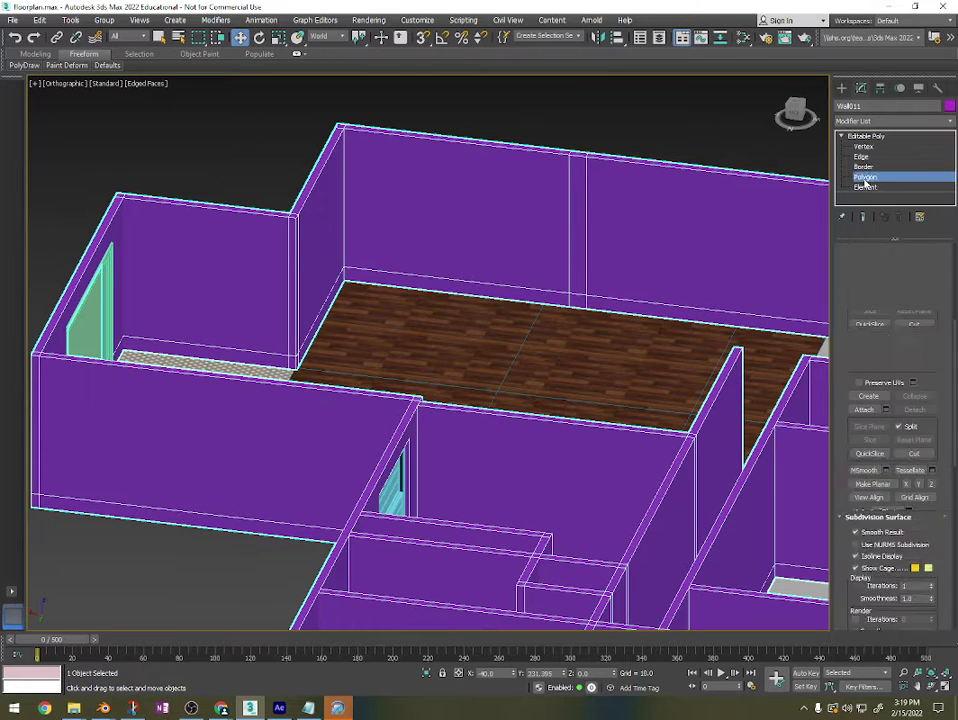
left_click(386, 275)
middle_click_drag(683, 305, 733, 295, "alt")
left_click(627, 257, "ctrl")
scroll(650, 277, "down", 2)
middle_click_drag(652, 278, 417, 282)
left_click(287, 254)
middle_click_drag(287, 254, 613, 458, "alt")
Select the remaining wall faces above the base slice around the wood-floored room.
left_click(583, 338)
left_click(436, 272, "ctrl")
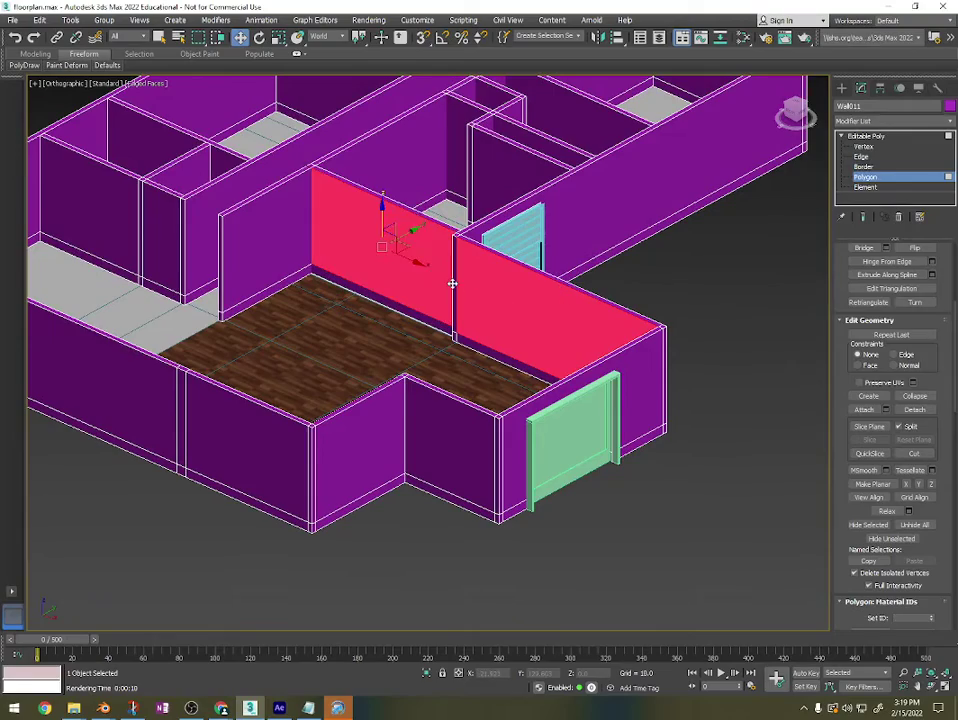
left_click(453, 283, "ctrl")
left_click(303, 231, "ctrl")
middle_click_drag(355, 280, 267, 428, "alt")
left_click(759, 393, "ctrl")
left_click(768, 393, "ctrl")
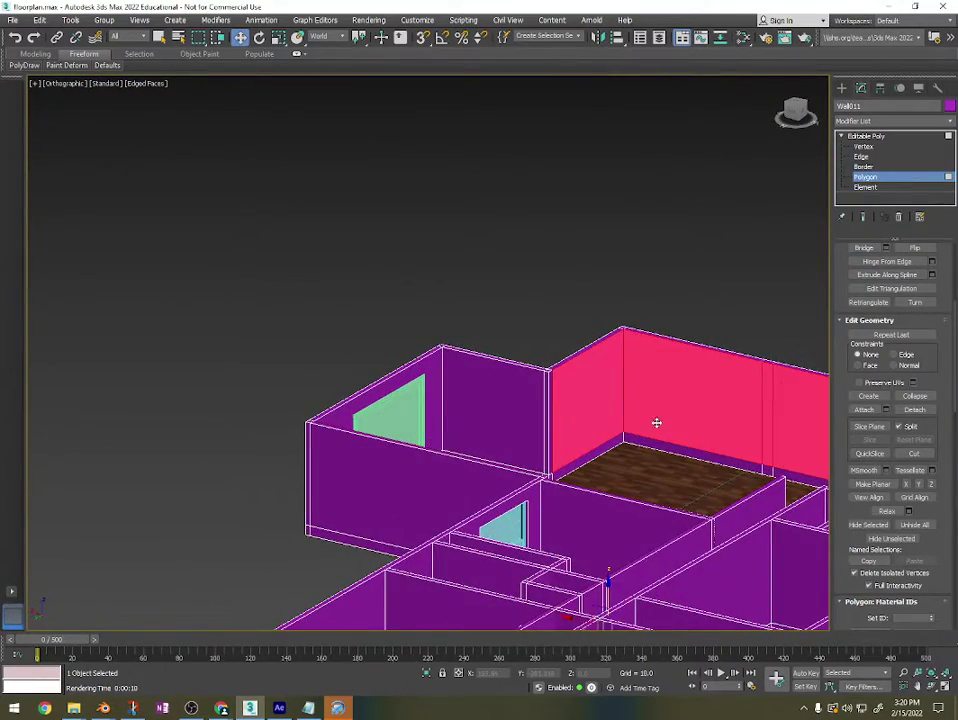
Select only the long exterior wall's face above the base slice on the side opposite the green door.
scroll(363, 421, "down", 6)
middle_click_drag(385, 421, 242, 383, "alt")
middle_click_drag(313, 422, 565, 455, "alt")
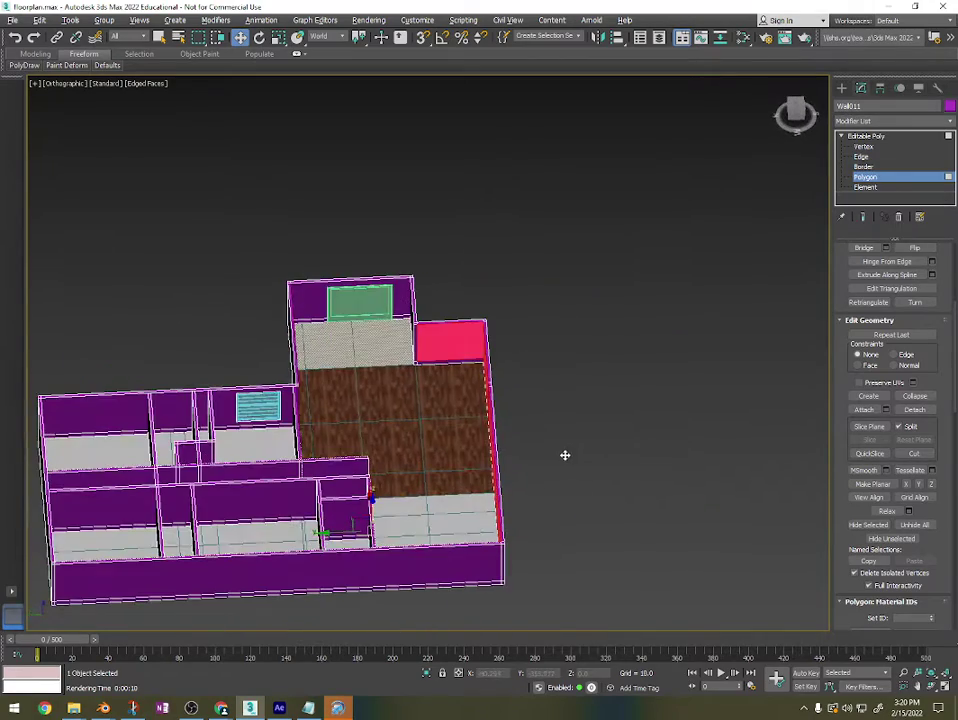
left_click(795, 115)
middle_click_drag(358, 421, 217, 451, "alt")
left_click(481, 296)
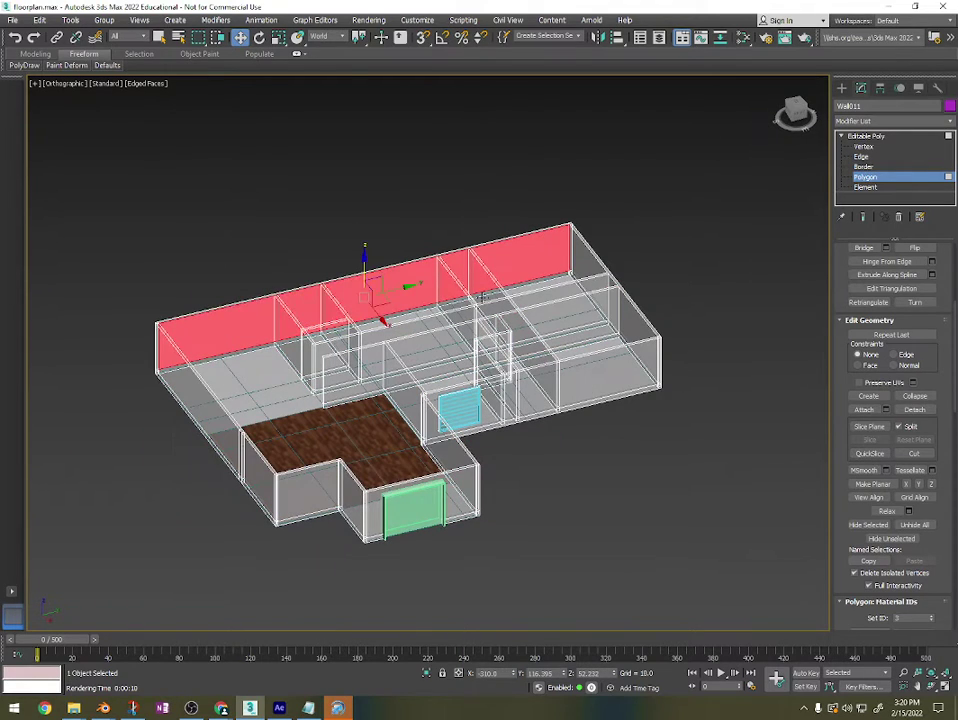
Show the walls in see-through mode in the left view, close up around the green door.
middle_click_drag(452, 408, 650, 390, "alt")
key("l")
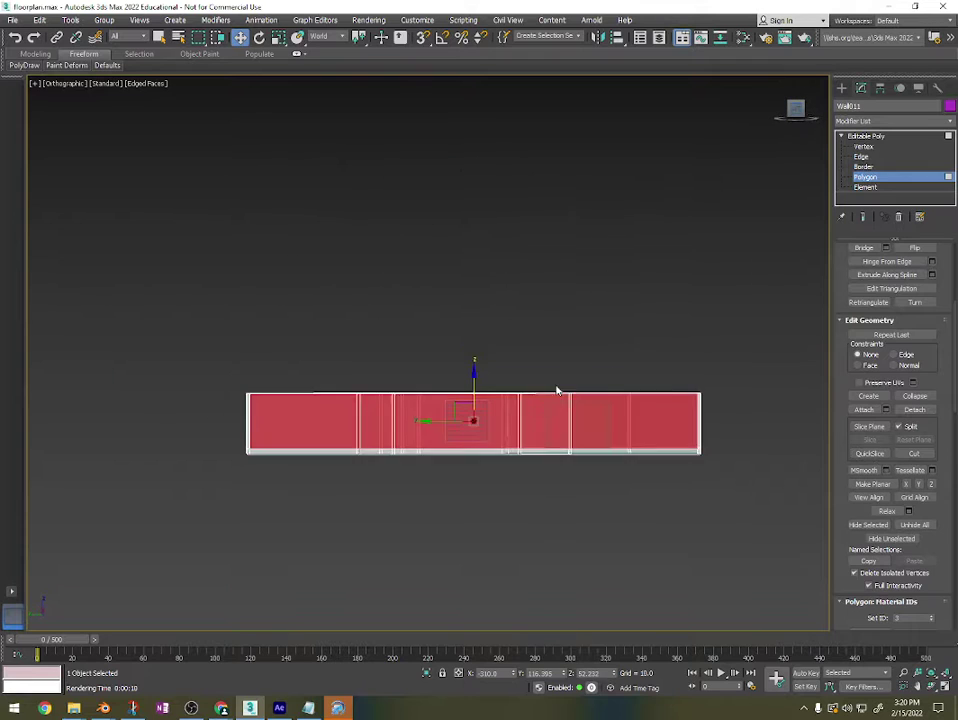
key("alt+x")
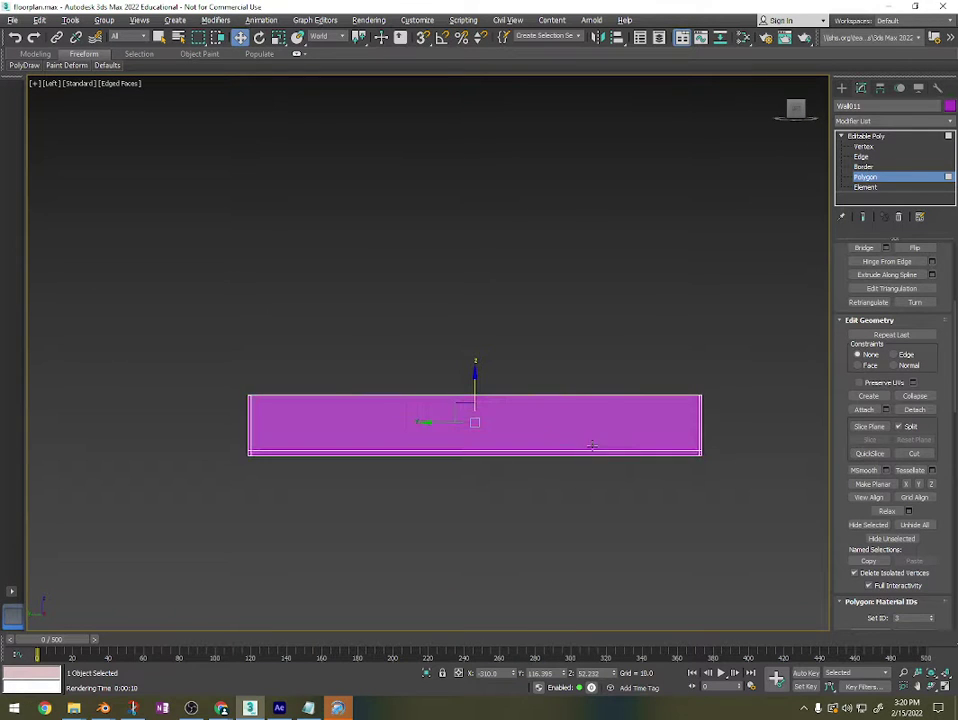
scroll(592, 442, "up", 3)
scroll(444, 434, "down", 2)
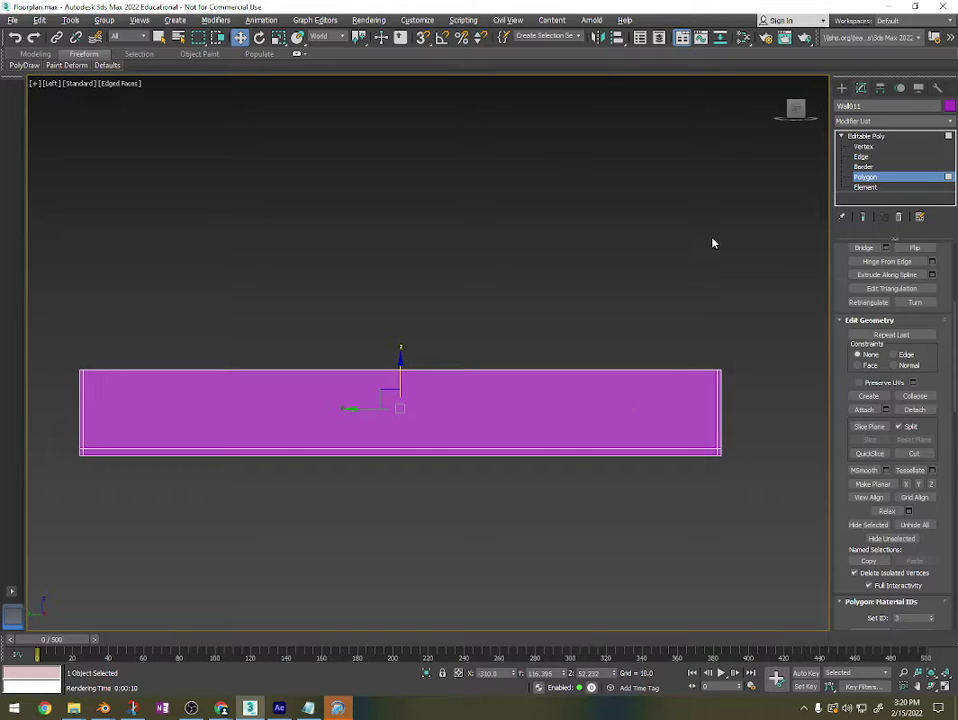
left_click(654, 373)
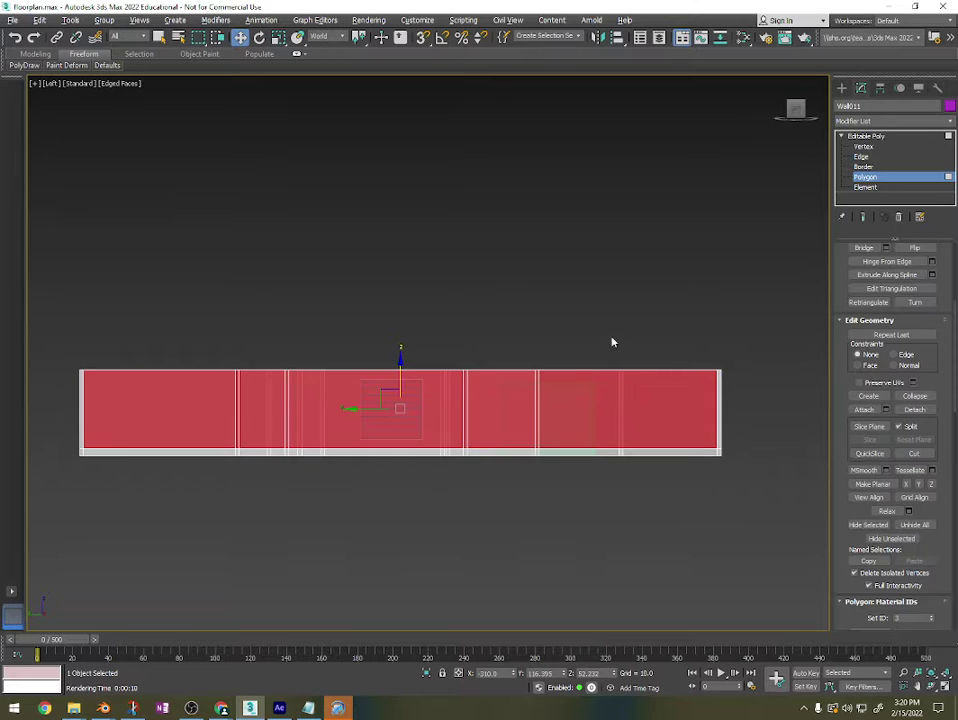
middle_click_drag(625, 407, 551, 372, "alt")
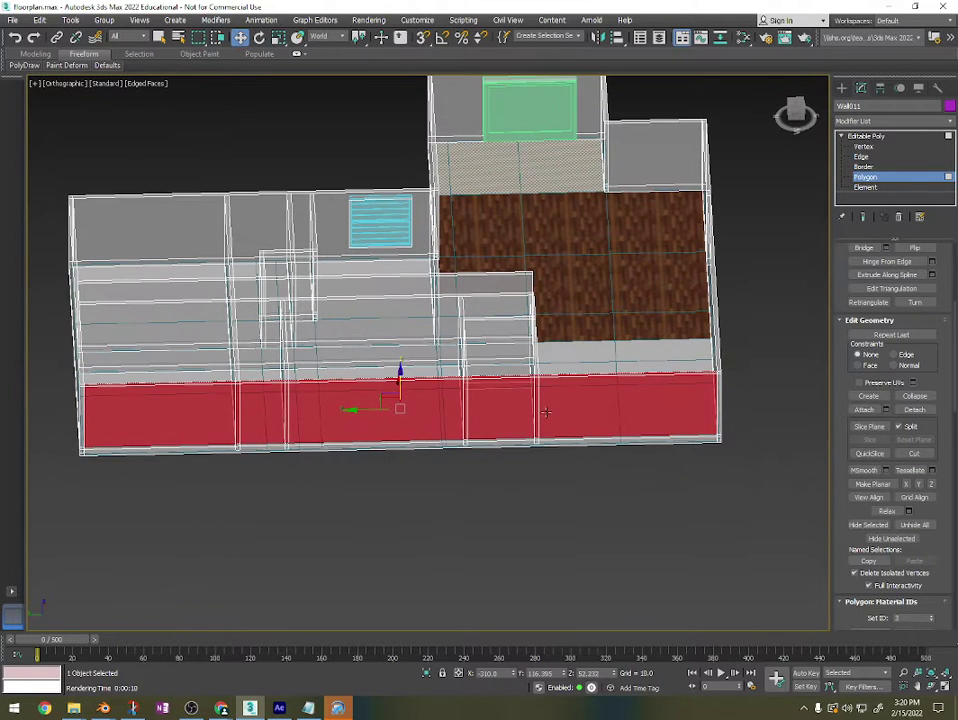
left_click(795, 113)
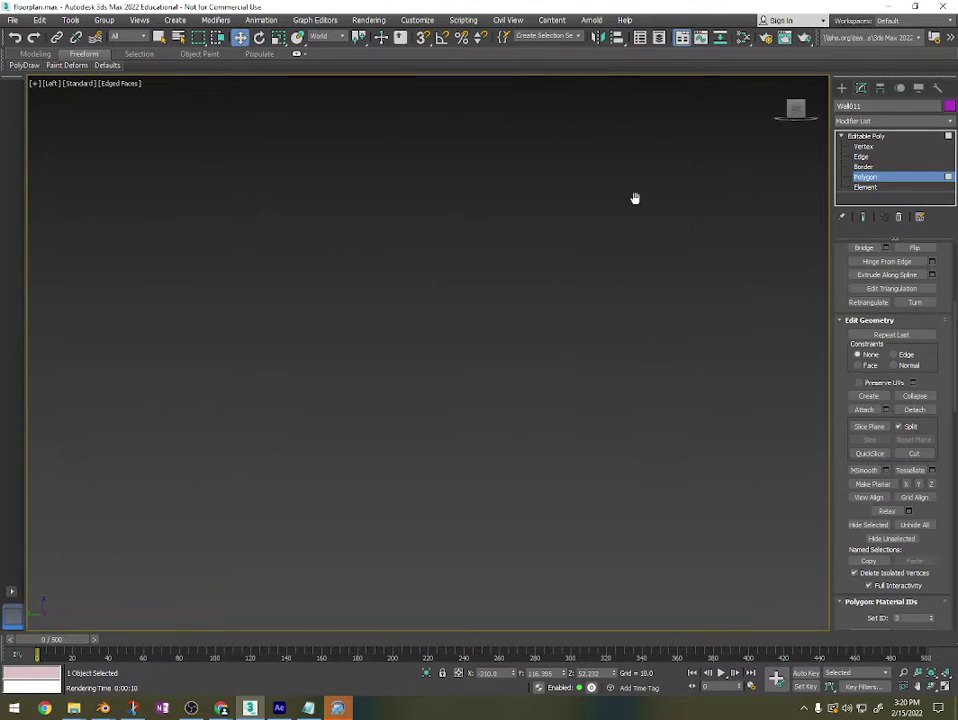
scroll(512, 462, "up", 5)
middle_click_drag(497, 483, 511, 389)
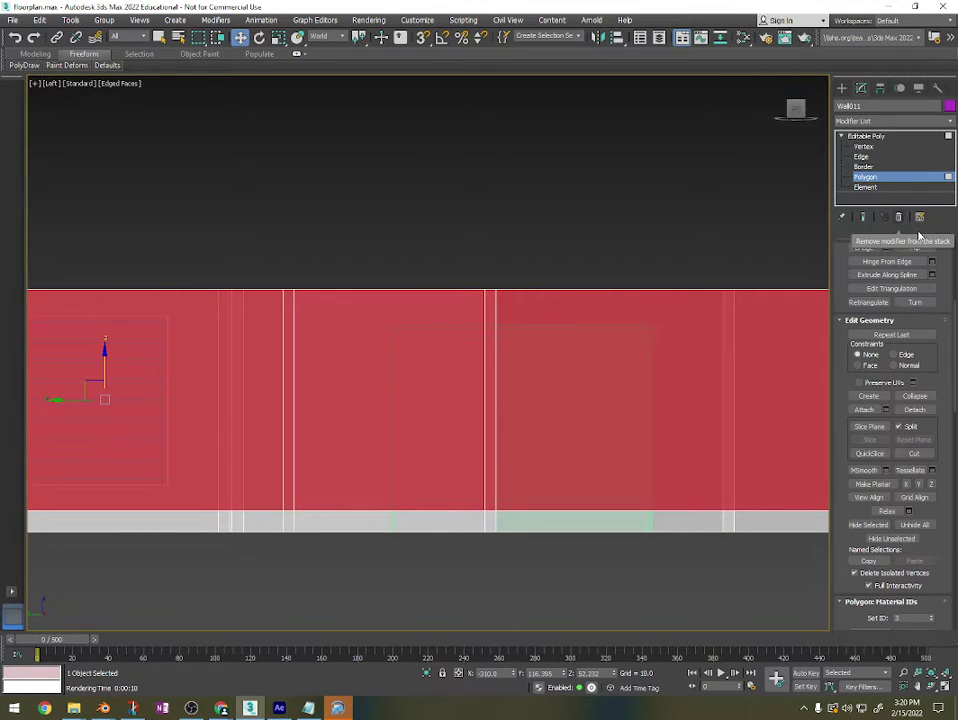
QuickSlice the whole wall object vertically at the interior wall edge behind the green door, and select the long exterior wall's end section.
left_click(878, 139)
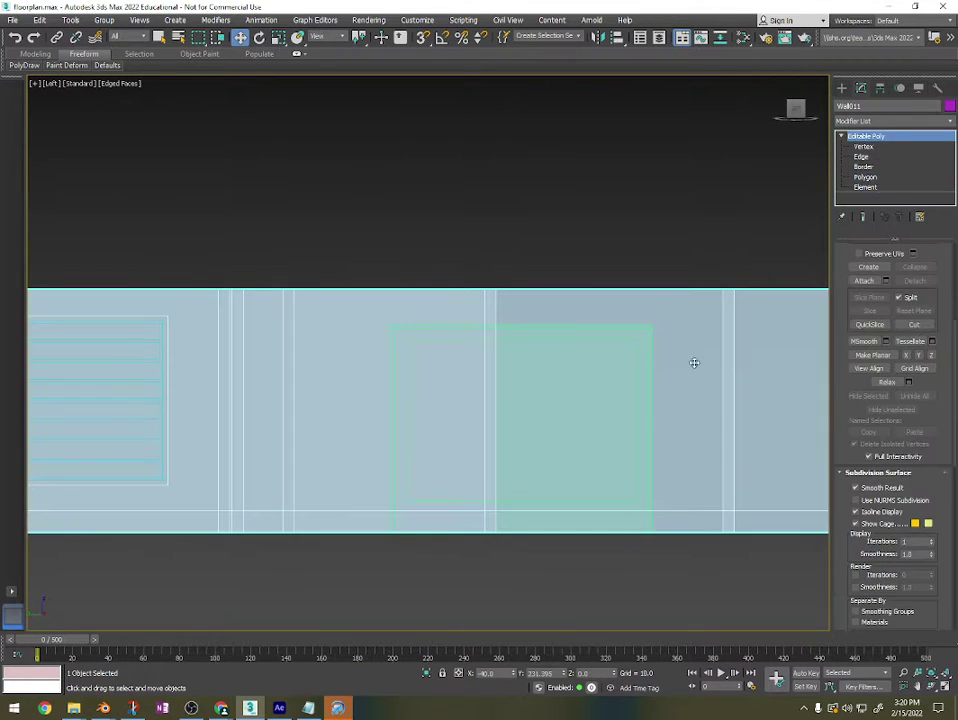
scroll(878, 600, "down", 3)
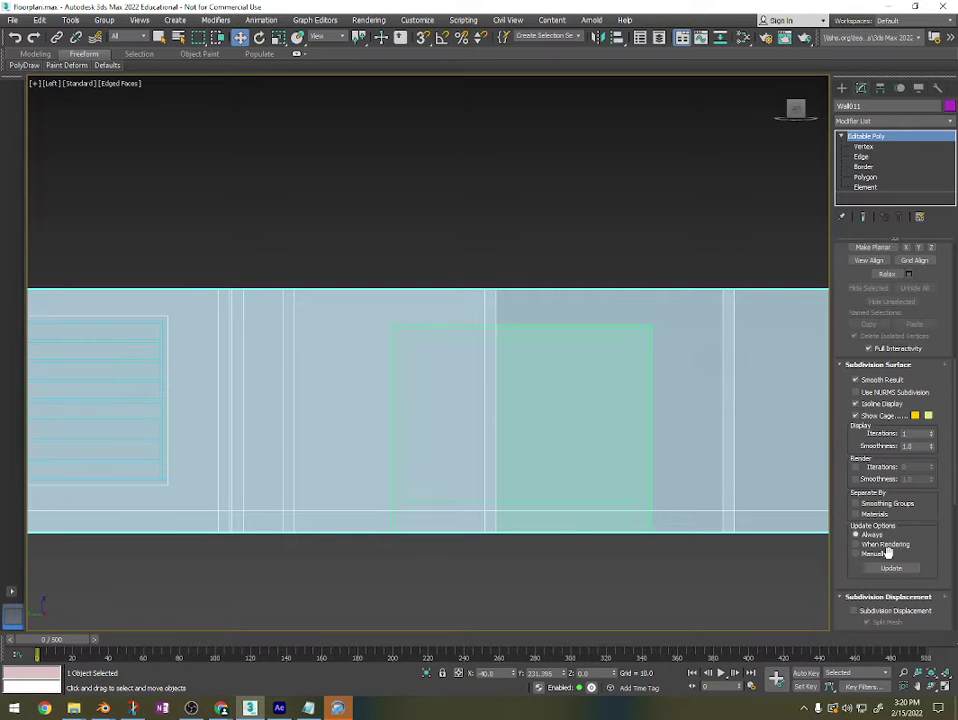
scroll(891, 549, "down", 2)
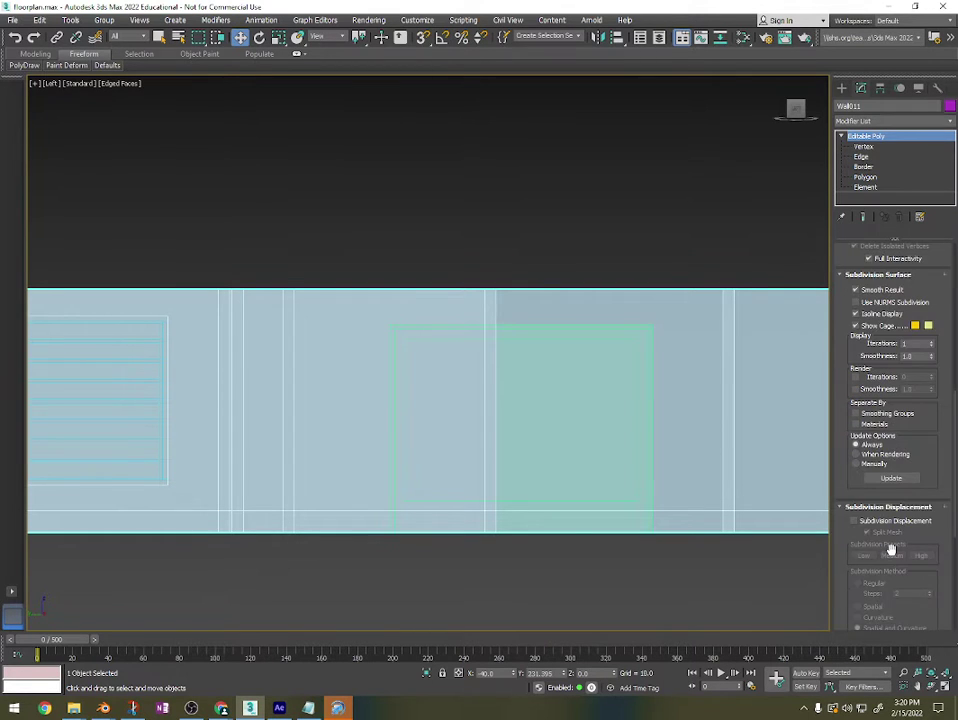
scroll(891, 549, "up", 9)
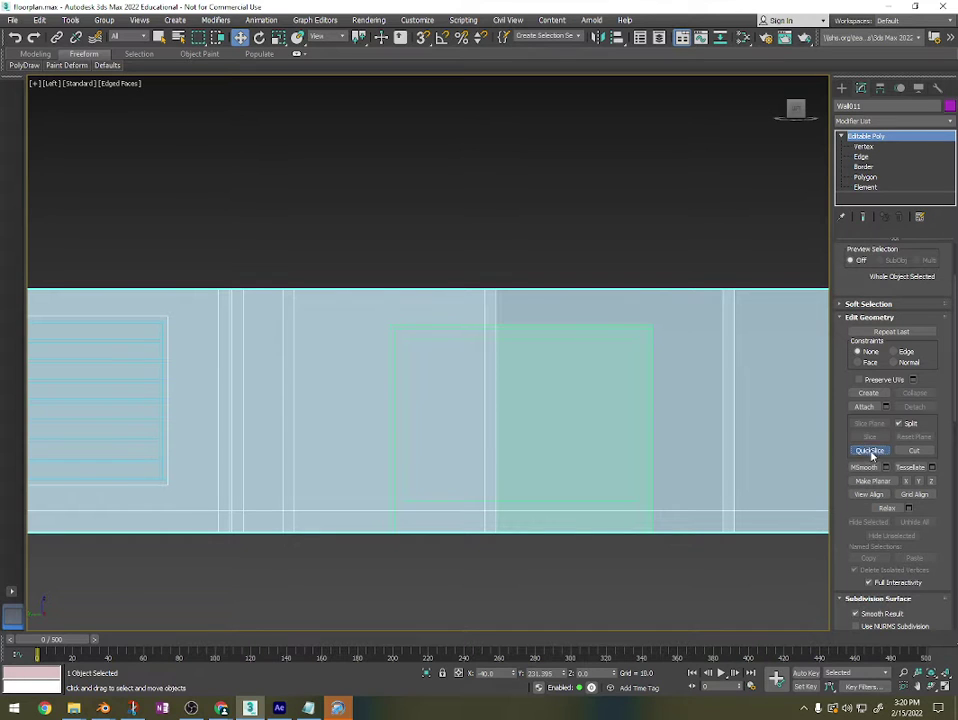
left_click(870, 451)
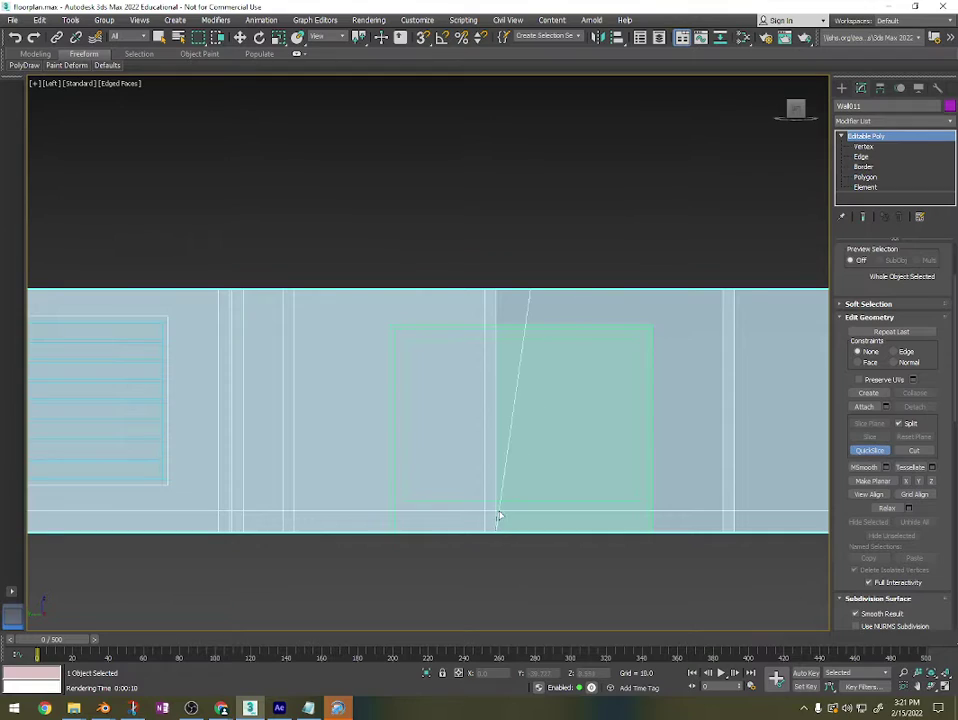
right_click(505, 487)
scroll(580, 477, "down", 5)
middle_click_drag(652, 487, 476, 423, "alt")
key("4")
left_click(275, 400)
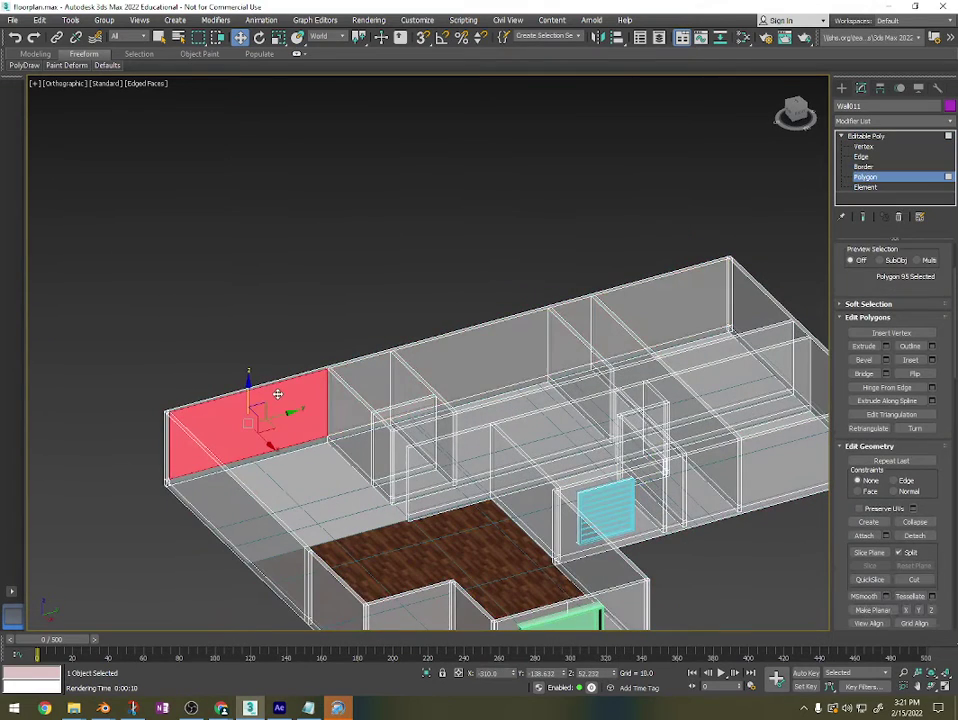
Select the wall face beside the tiled entry, the narrow faces at its corner, and the long corridor wall face.
scroll(370, 402, "down", 5)
middle_click_drag(370, 402, 438, 397, "alt")
left_click(418, 377)
left_click(477, 385)
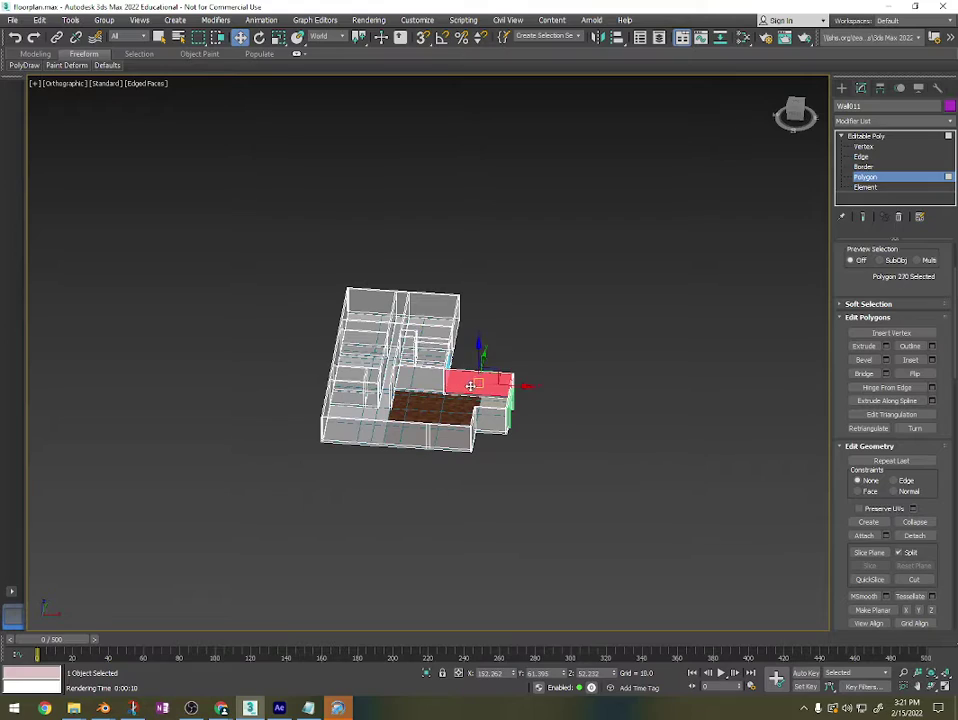
scroll(478, 382, "up", 8)
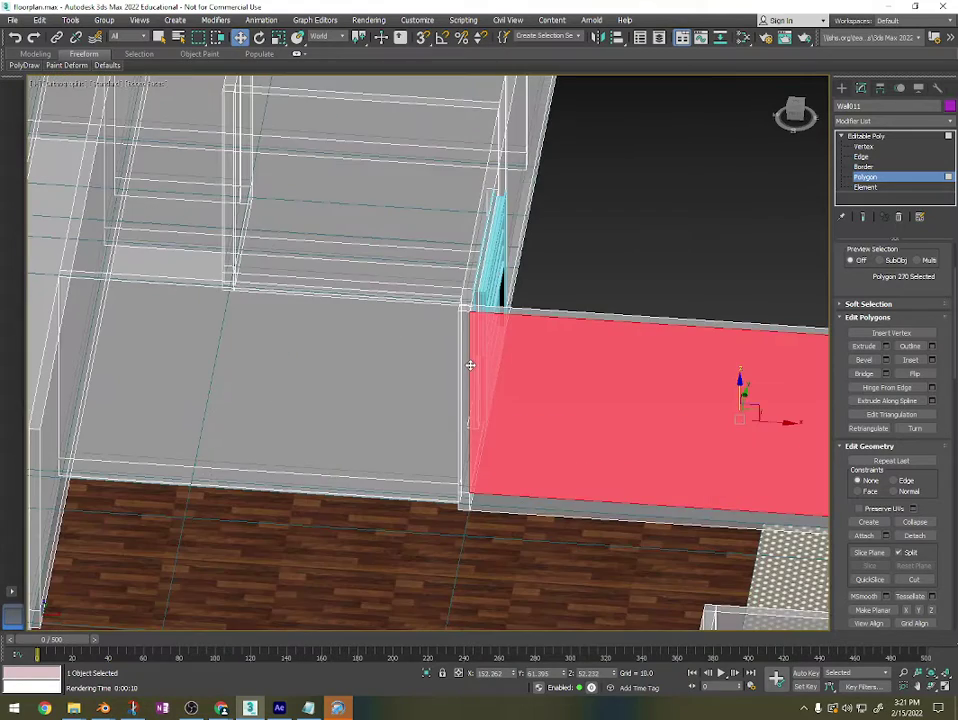
left_click(466, 363, "ctrl")
left_click(427, 364, "ctrl")
scroll(427, 370, "down", 5)
middle_click_drag(428, 376, 555, 353, "alt")
left_click(334, 334, "ctrl")
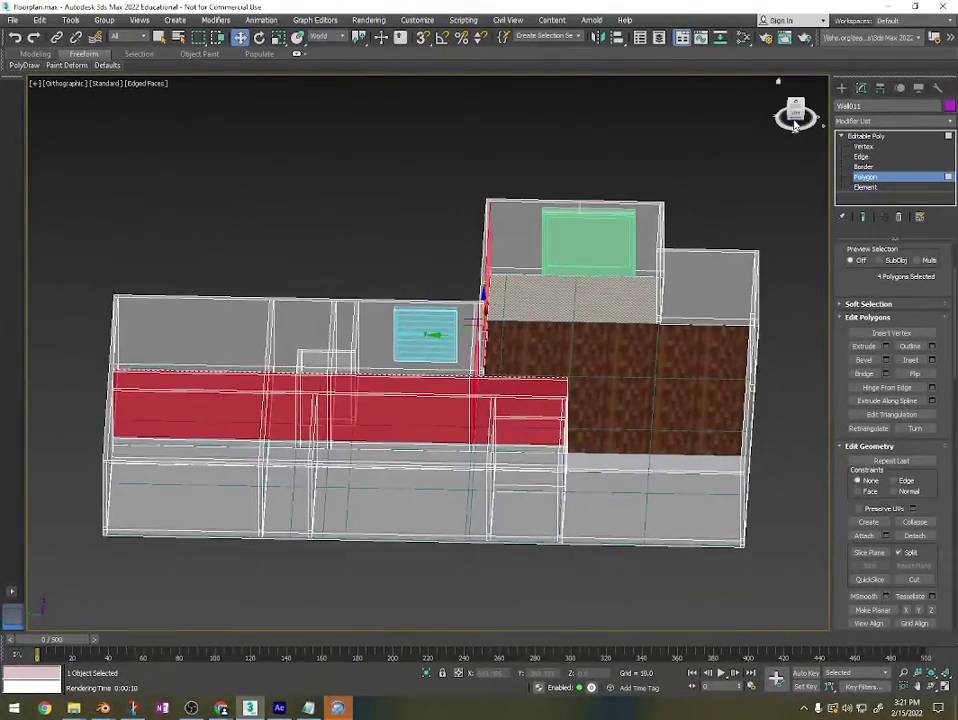
In the left view, QuickSlice the selected faces vertically along the wall corner beside the window.
key("l")
scroll(477, 340, "up", 5)
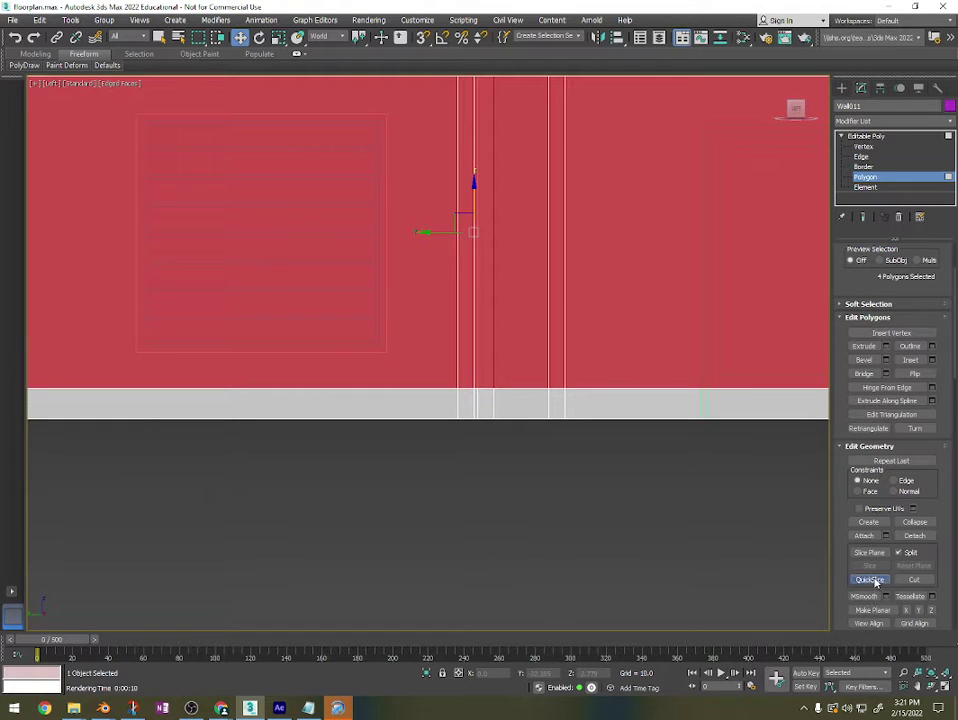
left_click(869, 579)
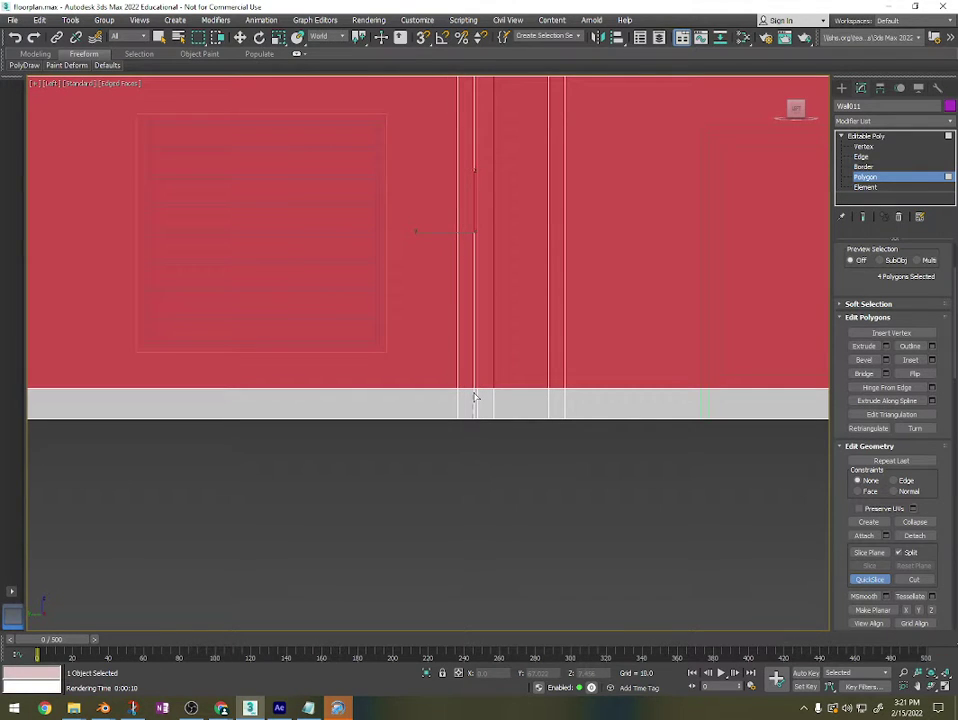
left_click(474, 397)
right_click(474, 396)
right_click(526, 455)
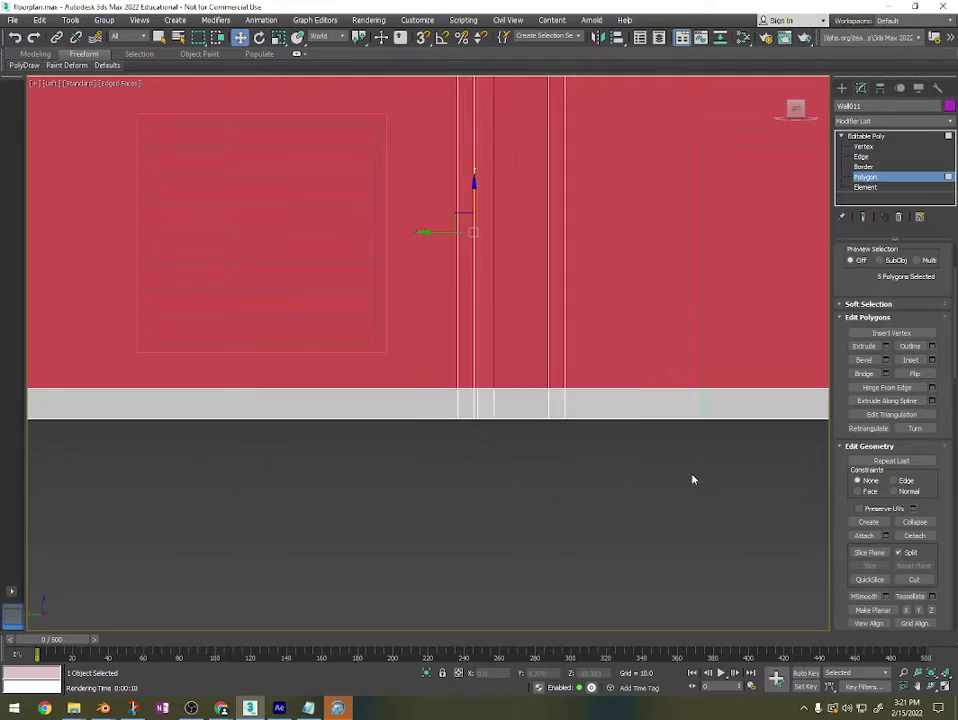
Select the short corridor wall section, the adjoining wood-floored room wall, and the wall face beside the tiled entry.
scroll(693, 479, "down", 7)
middle_click_drag(693, 479, 530, 467, "alt")
left_click(497, 410)
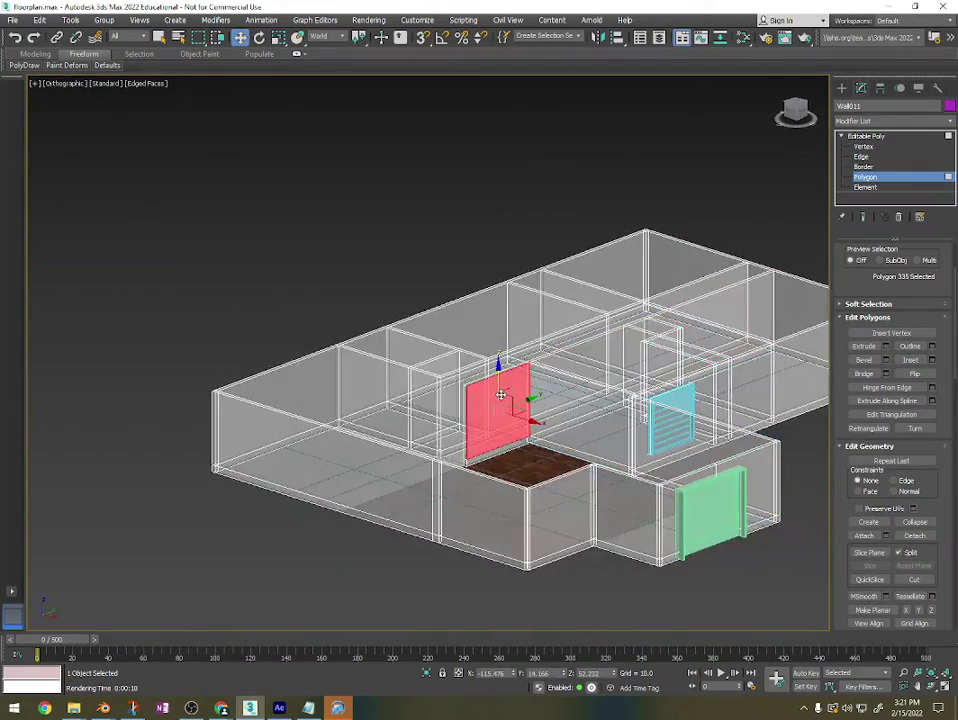
middle_click_drag(497, 410, 550, 404, "alt")
left_click(552, 405, "ctrl")
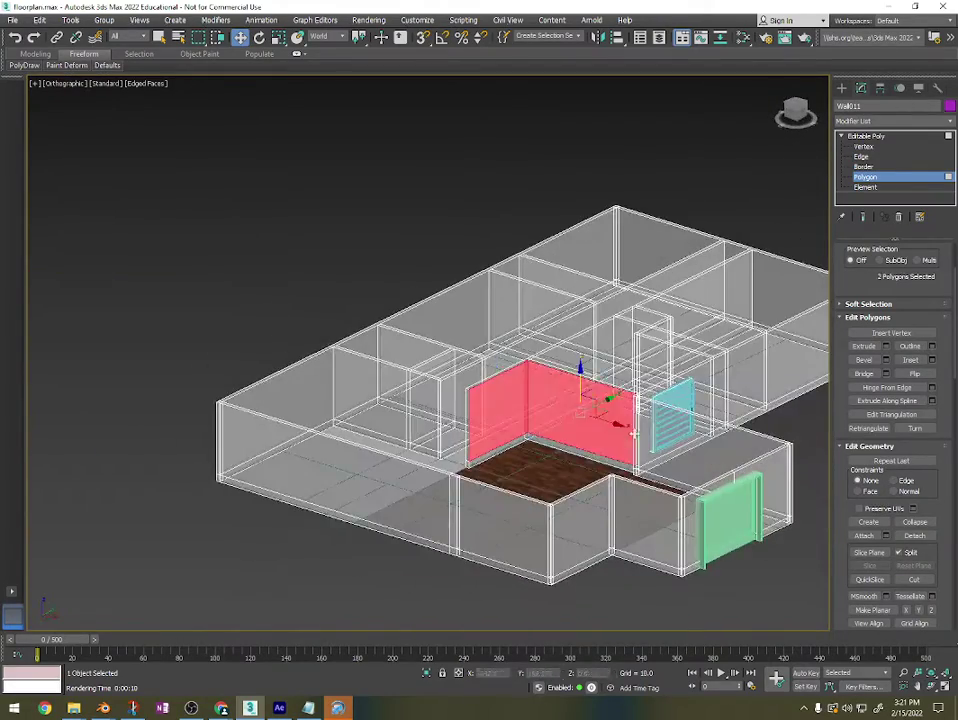
left_click(650, 434, "ctrl")
Turn off see-through display and add the narrow faces at the window-side corner and the green door's wall face to the selection.
key("alt+x")
scroll(637, 438, "up", 8)
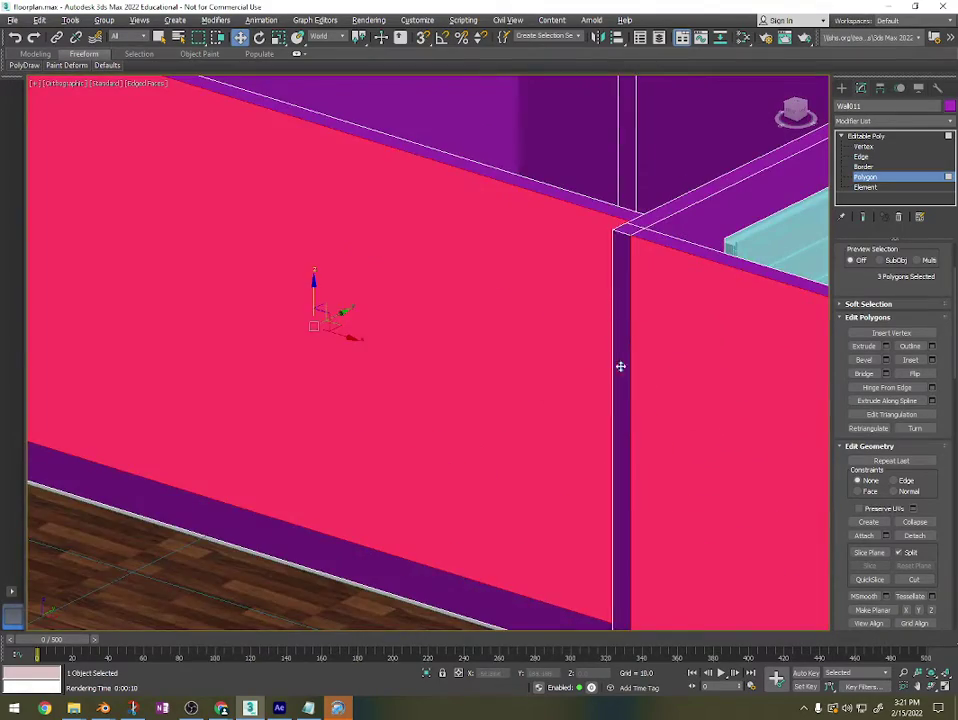
left_click(620, 366, "ctrl")
scroll(595, 391, "down", 2)
middle_click_drag(595, 391, 727, 398, "alt")
left_click(545, 325, "ctrl")
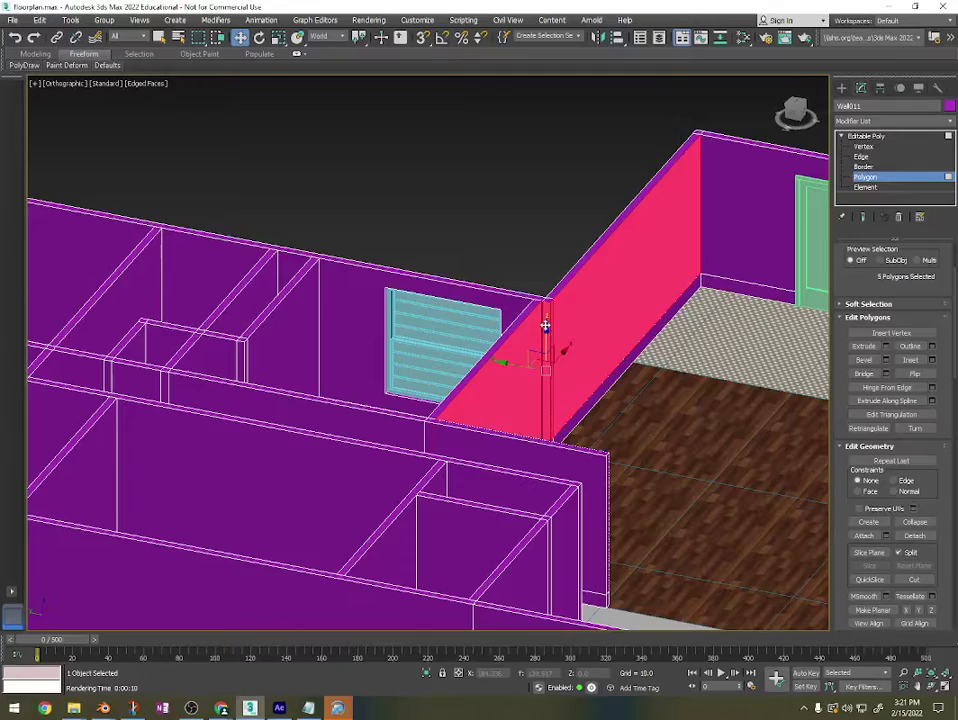
left_click(715, 252, "ctrl")
middle_click_drag(721, 254, 586, 362, "alt")
scroll(592, 296, "up", 5)
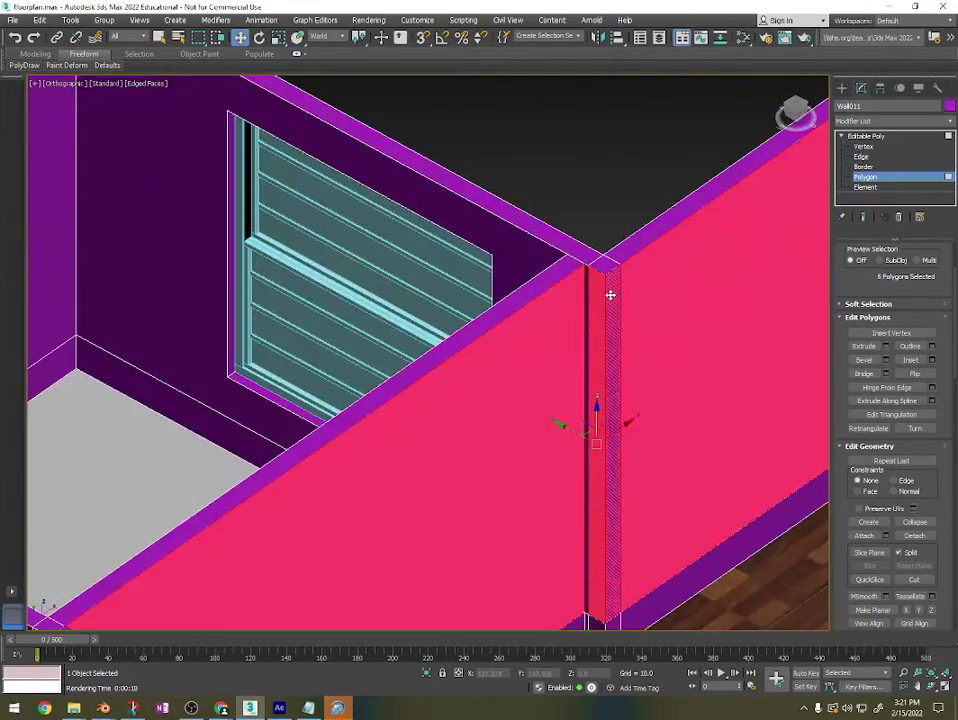
Select the room wall face and the narrow faces where it meets the entry wall near the window.
left_click(610, 295)
left_click_drag(575, 424, 592, 378)
middle_click_drag(592, 378, 555, 400, "alt")
left_click(551, 337)
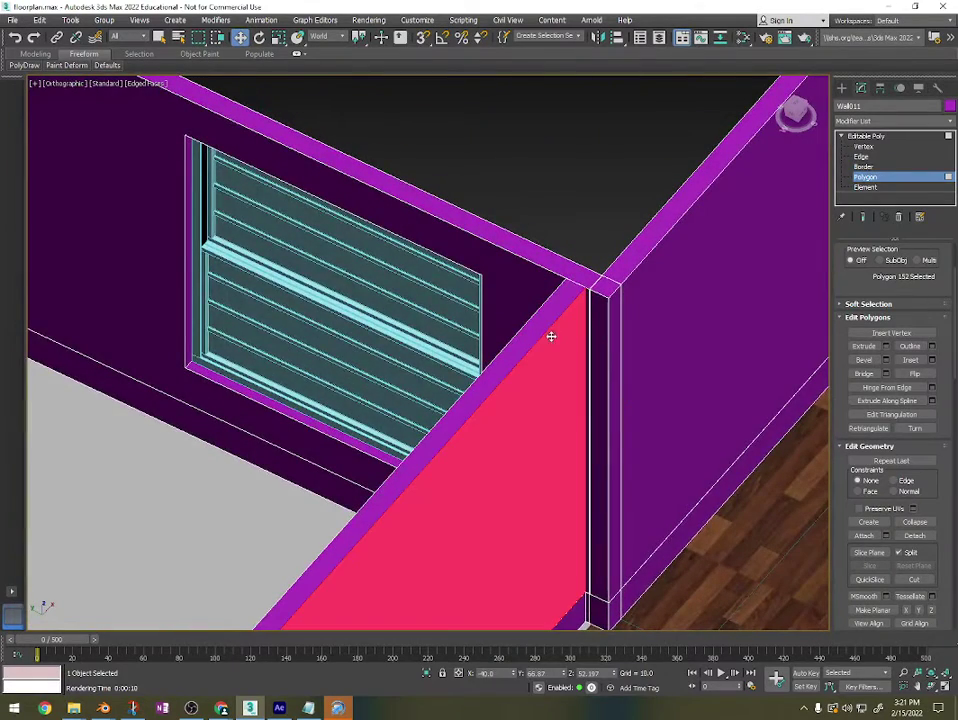
left_click(602, 333, "ctrl")
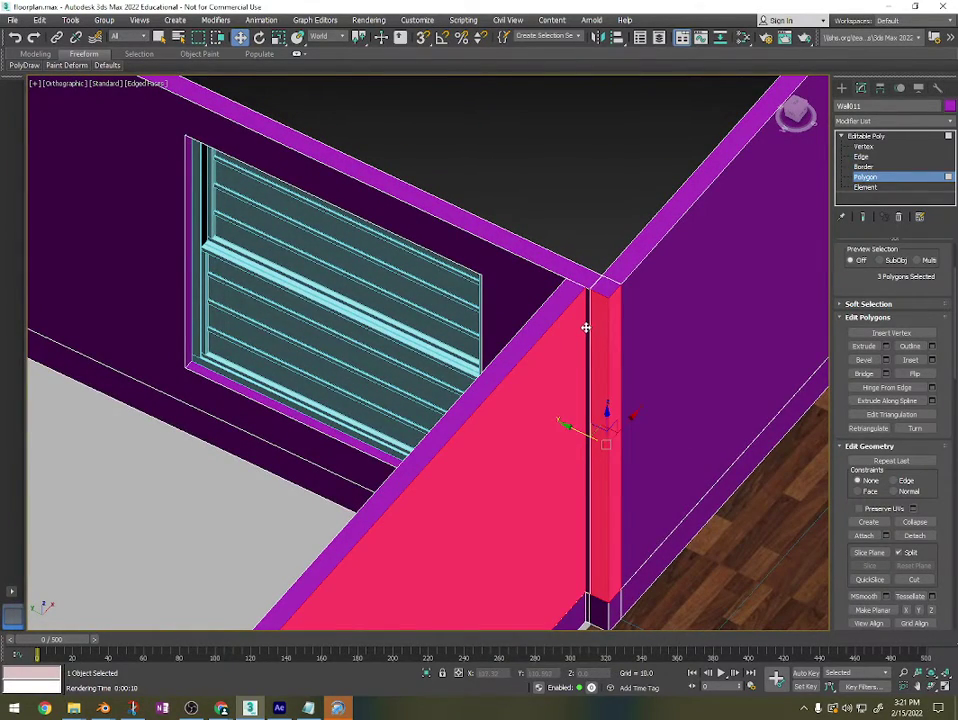
middle_click_drag(588, 327, 617, 342, "alt")
left_click(590, 295)
left_click(591, 287)
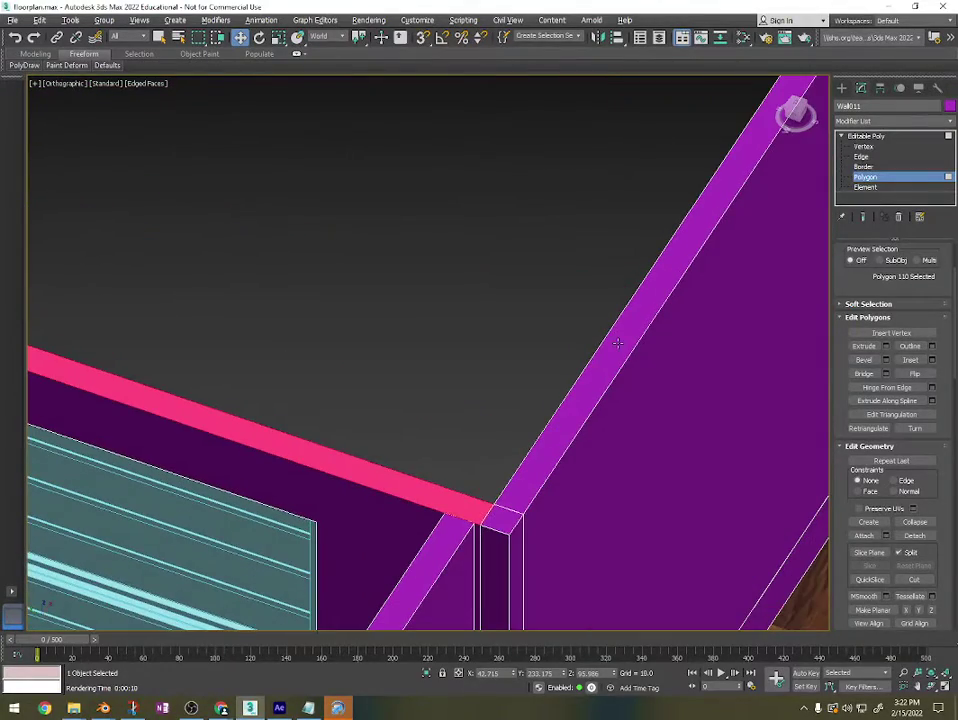
Select the narrow corner face and the adjoining room wall face individually to examine how the corner is divided.
left_click(517, 553)
scroll(505, 540, "down", 3)
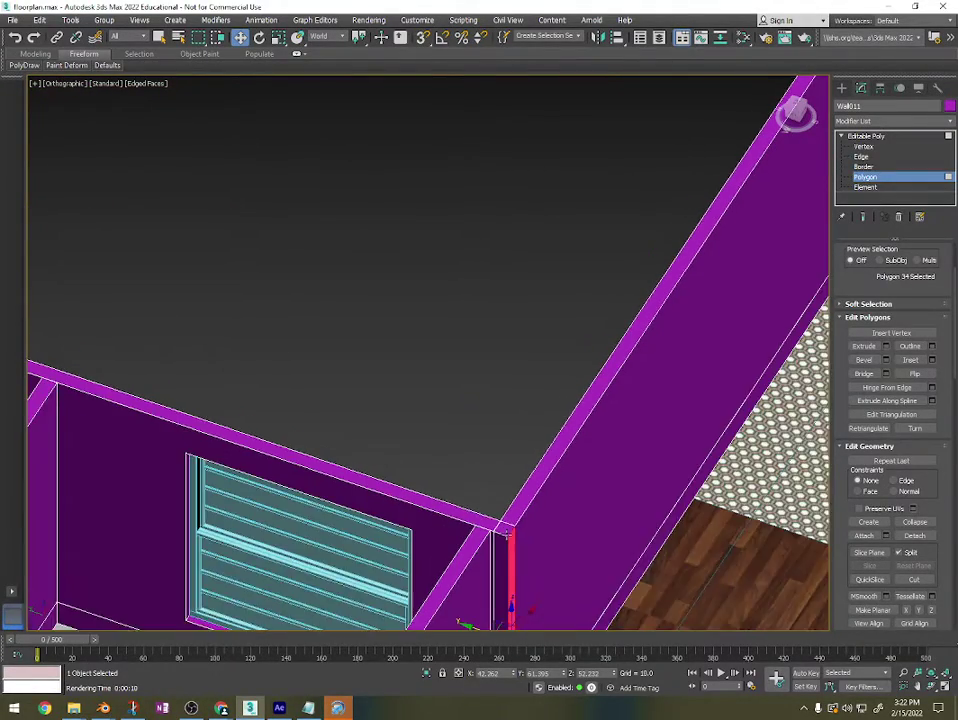
middle_click_drag(521, 624, 520, 475)
left_click(484, 480)
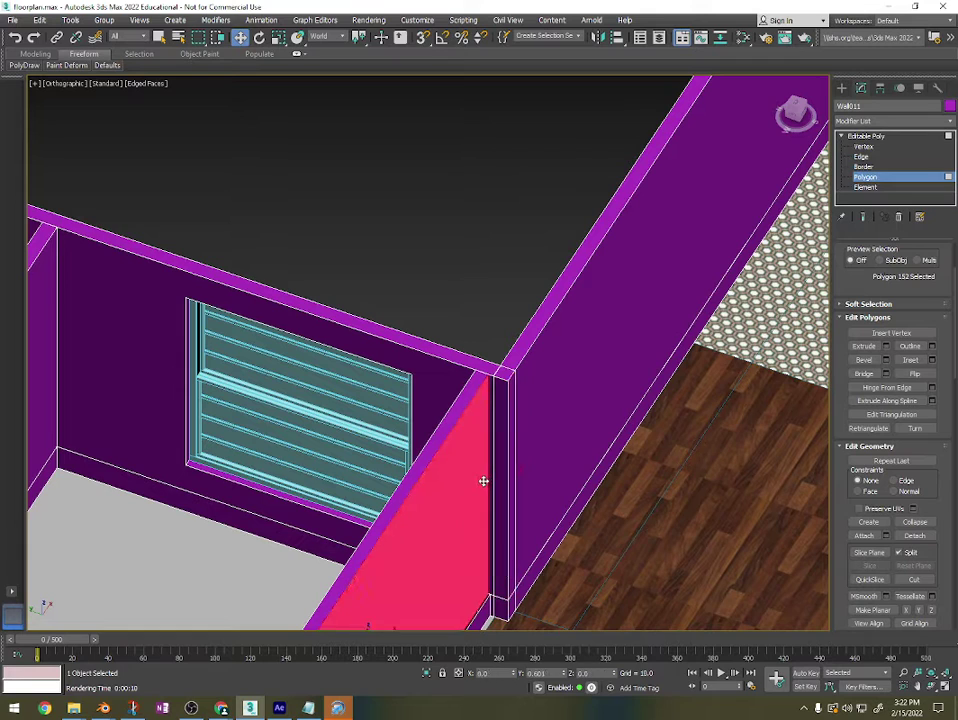
left_click(509, 414)
mouse_move(471, 471)
left_mouse_down()
mouse_move(455, 468)
mouse_move(476, 469)
left_mouse_up()
scroll(476, 469, "down", 3)
middle_click_drag(476, 466, 475, 454, "alt")
Select the wall face beside the tiled entry, the two narrow corner faces, and the adjoining wood-floored room wall face.
left_click(542, 421)
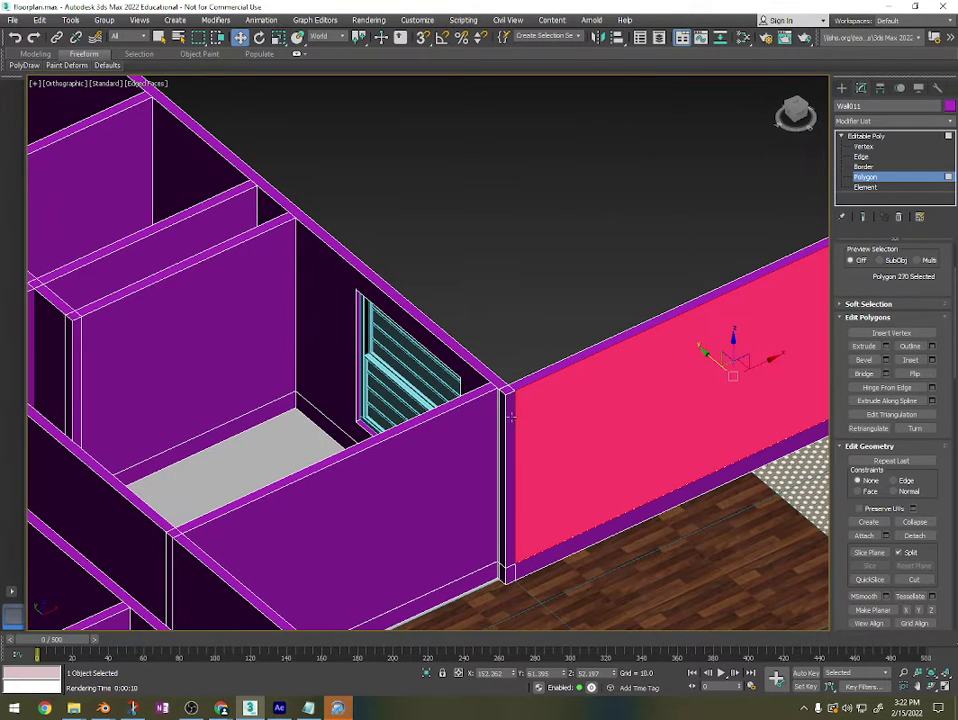
left_click(511, 416, "ctrl")
left_click(501, 410, "ctrl")
left_click(494, 408, "ctrl")
scroll(499, 407, "down", 2)
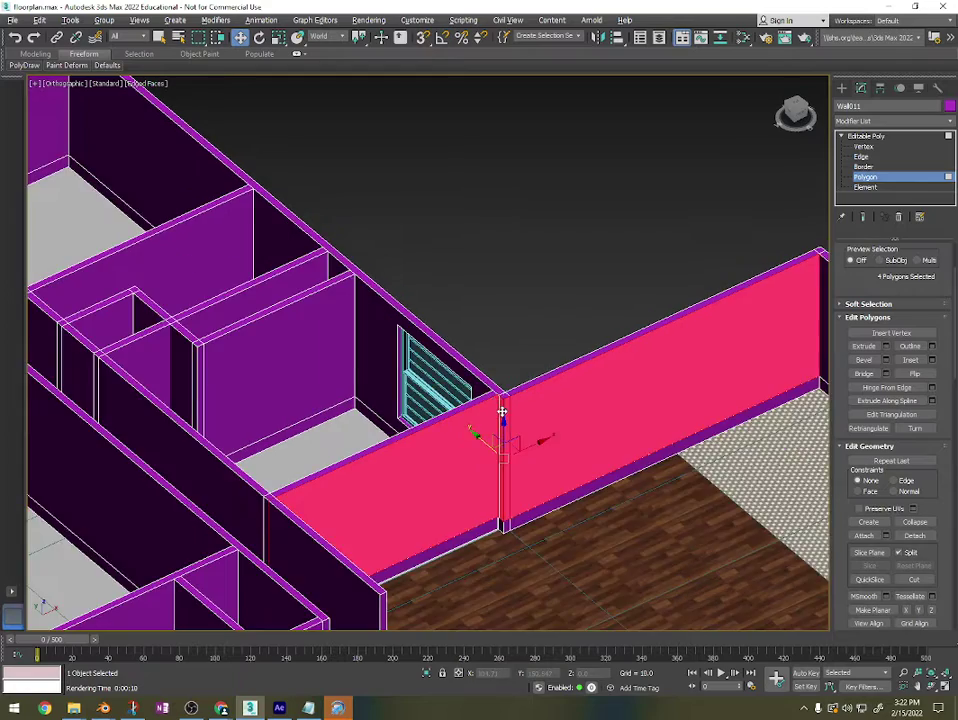
scroll(502, 412, "up", 10)
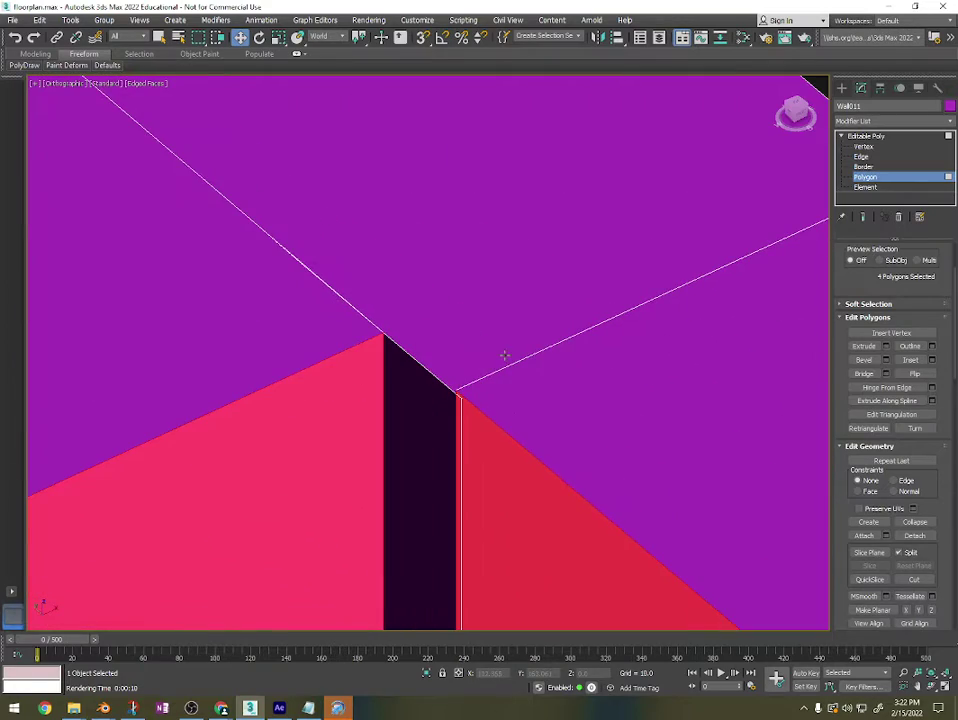
scroll(478, 375, "down", 10)
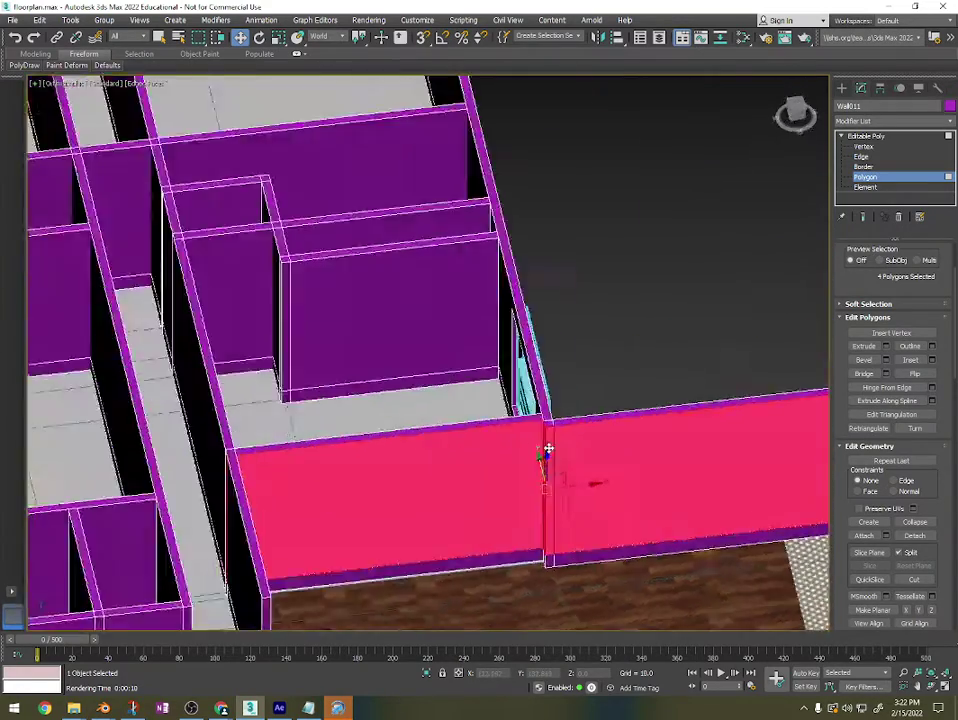
Add the opposite entry wall's inner face, its narrow corner faces, and the adjoining wood-floored room wall to the selection.
middle_click_drag(548, 449, 552, 330, "alt")
middle_click_drag(540, 282, 502, 316, "alt")
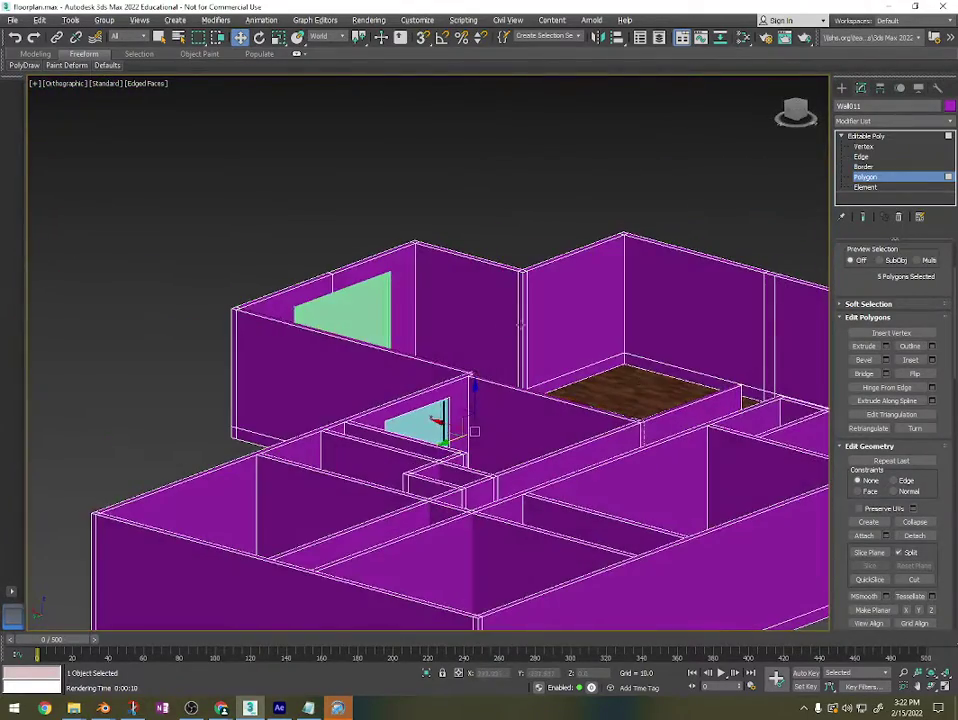
left_click(564, 299, "ctrl")
scroll(535, 261, "up", 5)
scroll(604, 281, "down", 2)
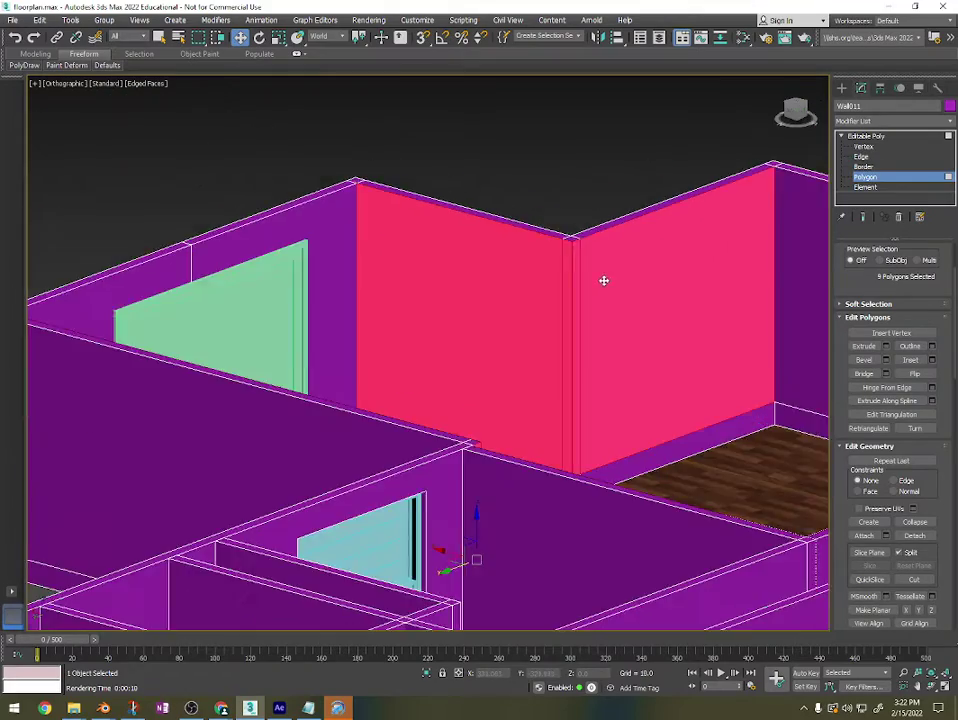
Add more inner wall faces around the wood-floored room, including the long exterior wall's end section, to the selection.
middle_click_drag(604, 281, 477, 330, "alt")
left_click(477, 330, "ctrl")
left_click(645, 292, "ctrl")
middle_click_drag(645, 292, 370, 368, "alt")
middle_click_drag(436, 375, 156, 312, "alt")
left_click(152, 345, "ctrl")
scroll(180, 318, "down", 5)
scroll(156, 312, "up", 5)
left_click(164, 308, "ctrl")
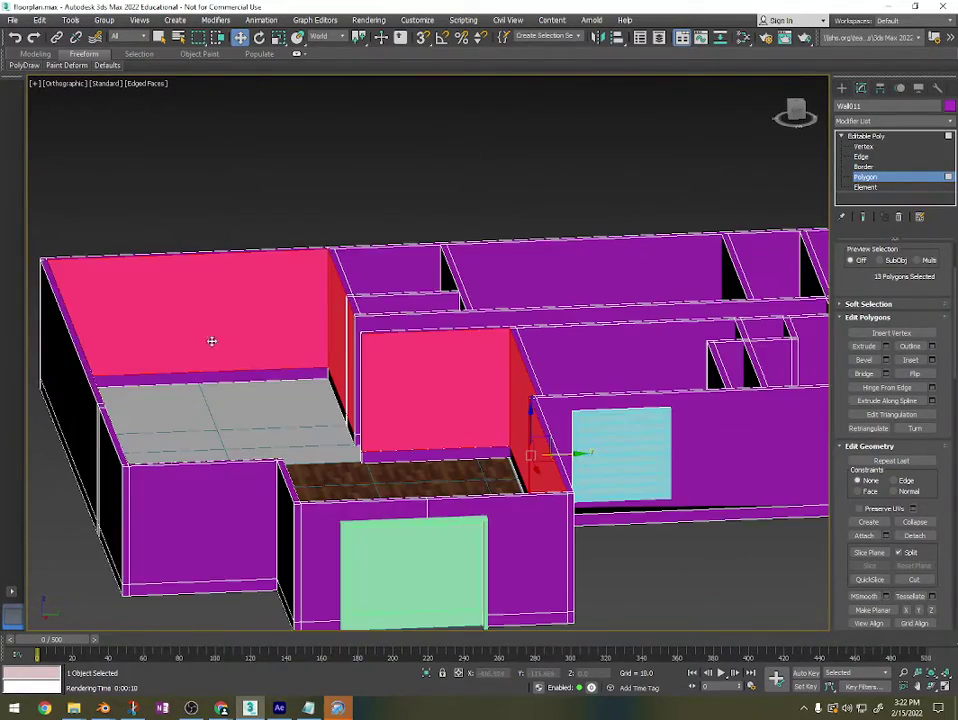
Add the remaining inner wall section near the corridor opening to the selection.
scroll(231, 344, "down", 3)
middle_click_drag(231, 344, 293, 360, "alt")
scroll(200, 333, "up", 6)
left_click(373, 268, "ctrl")
scroll(364, 361, "down", 6)
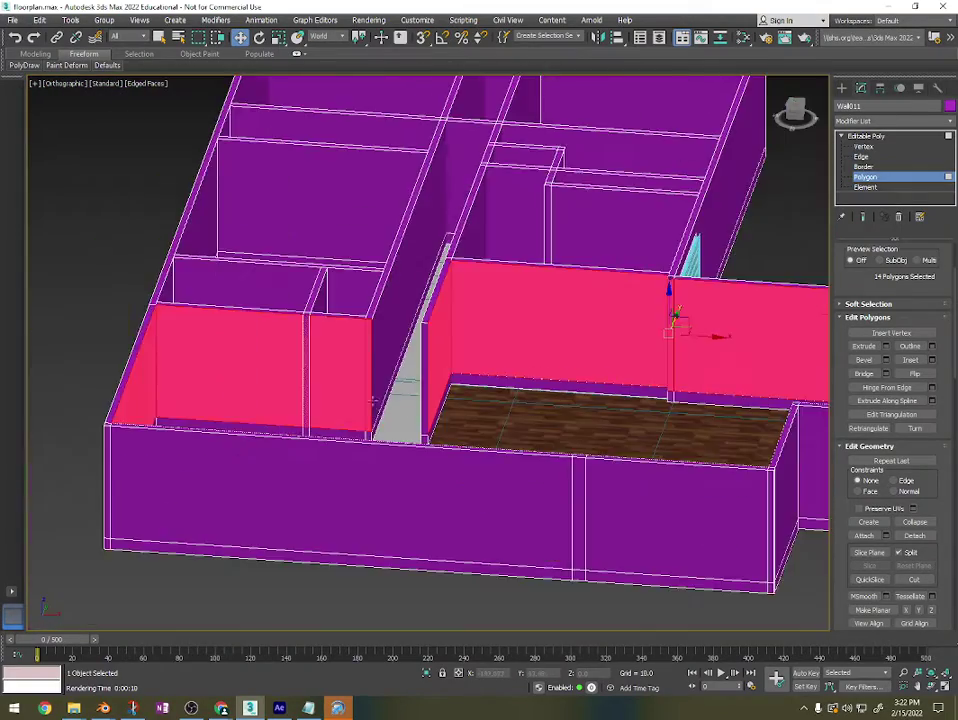
middle_click_drag(364, 361, 321, 424, "alt")
middle_click_drag(550, 418, 483, 404, "alt")
Create a Standard (Legacy) material in the Slate Material Editor and place its node below the wood floor material.
key("m")
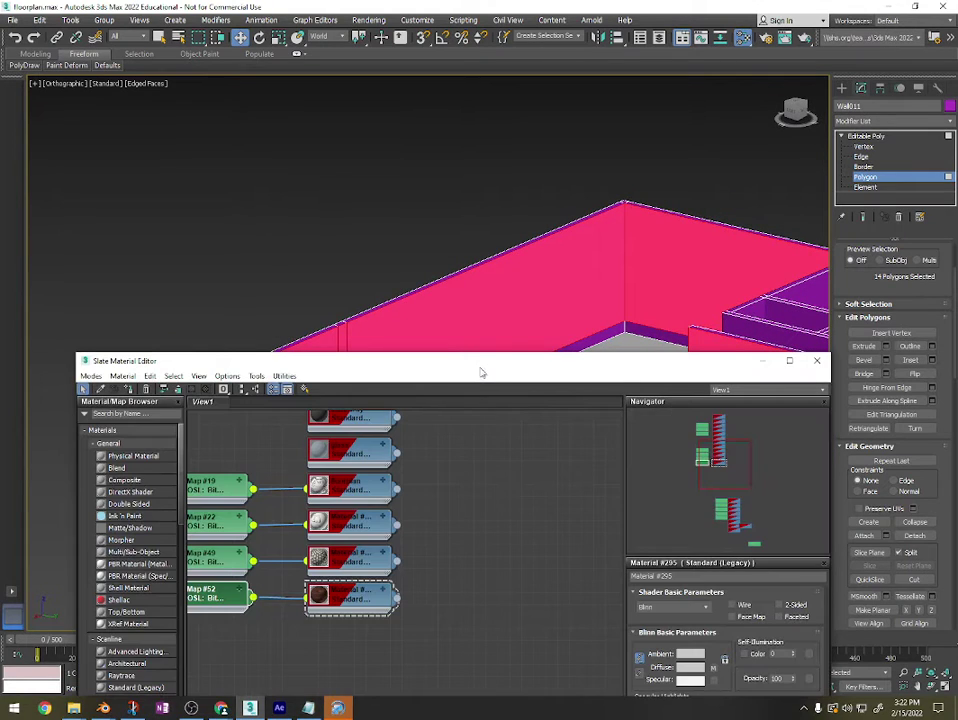
left_click_drag(480, 372, 447, 215)
right_click(273, 485)
mouse_move(335, 490)
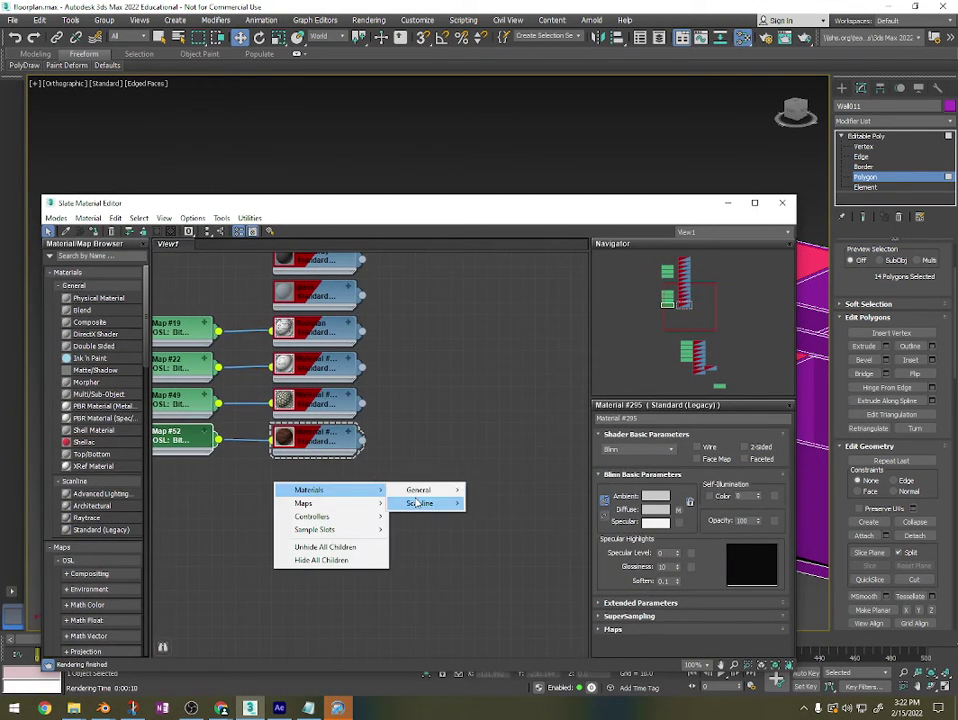
mouse_move(418, 503)
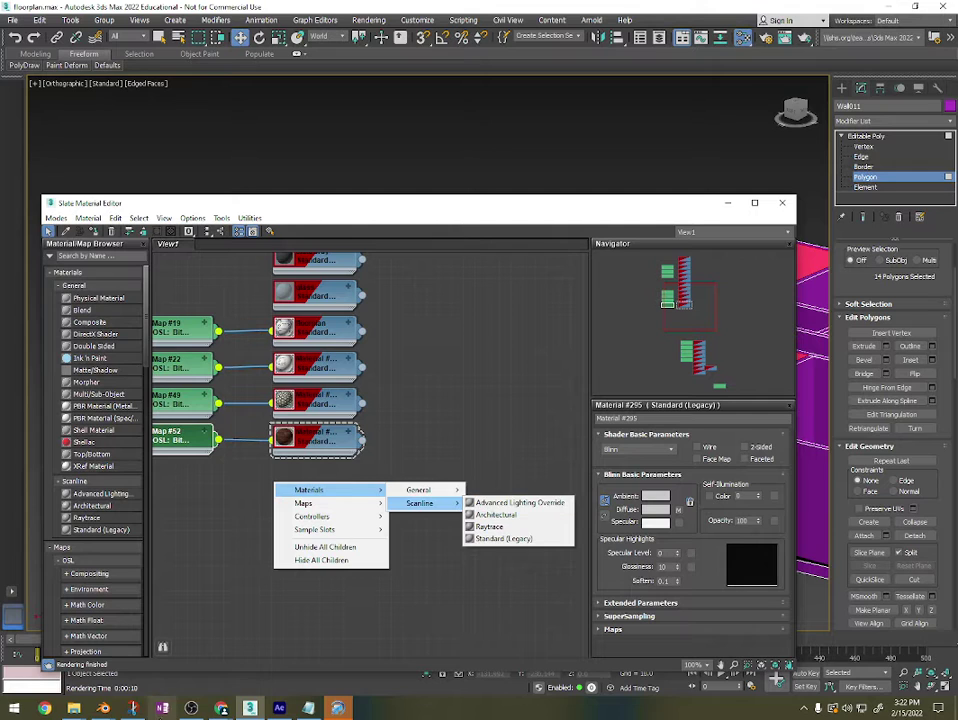
left_click(495, 538)
left_click_drag(241, 500, 289, 487)
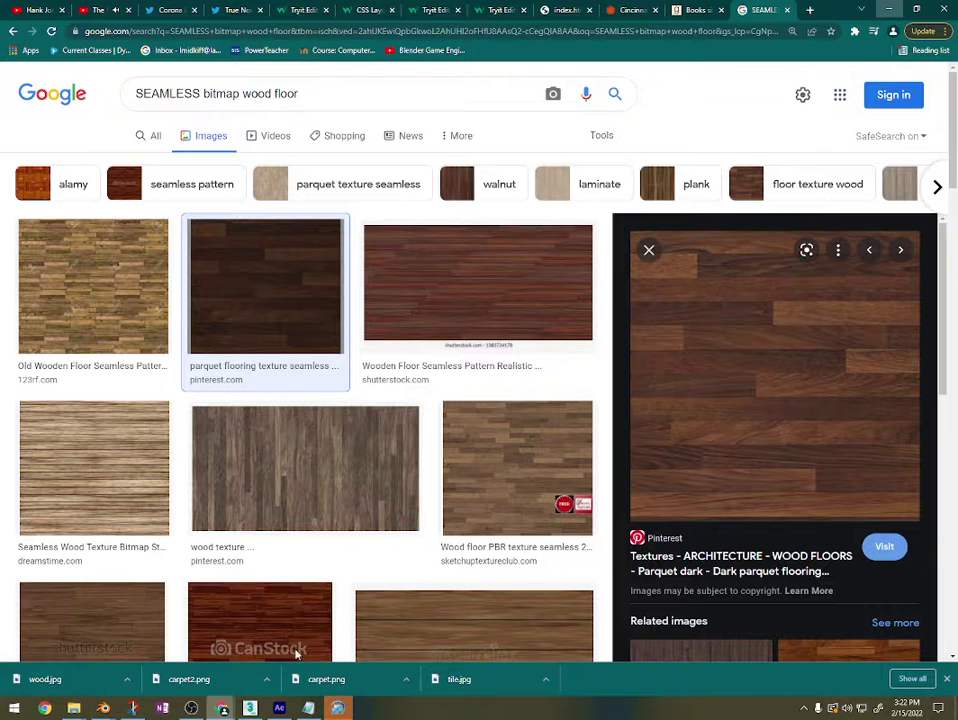
Switch to Chrome, search Google Images for "interior home color pallete", and open the ColorsWall home interior color palette image.
left_click(265, 650)
left_click_drag(331, 99, 106, 110)
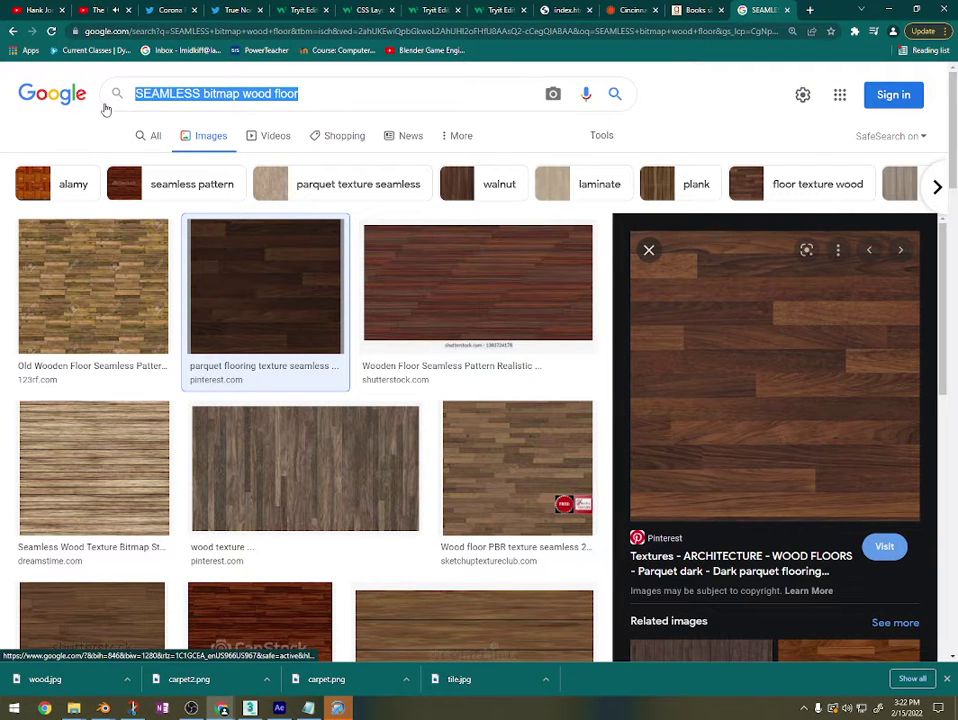
type("interior home color pallete")
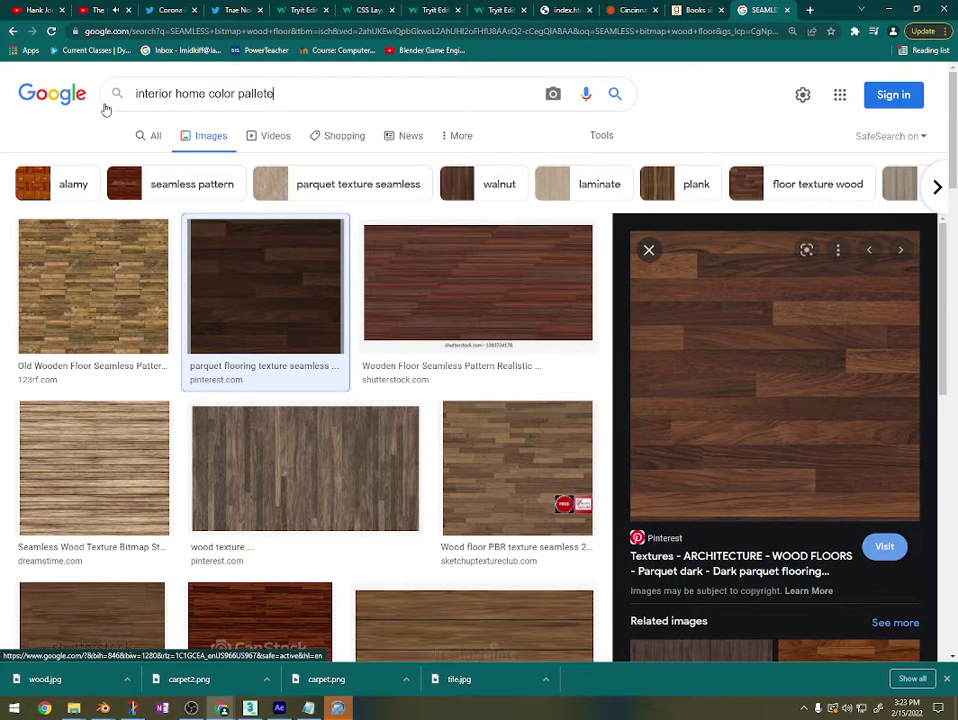
key("Return")
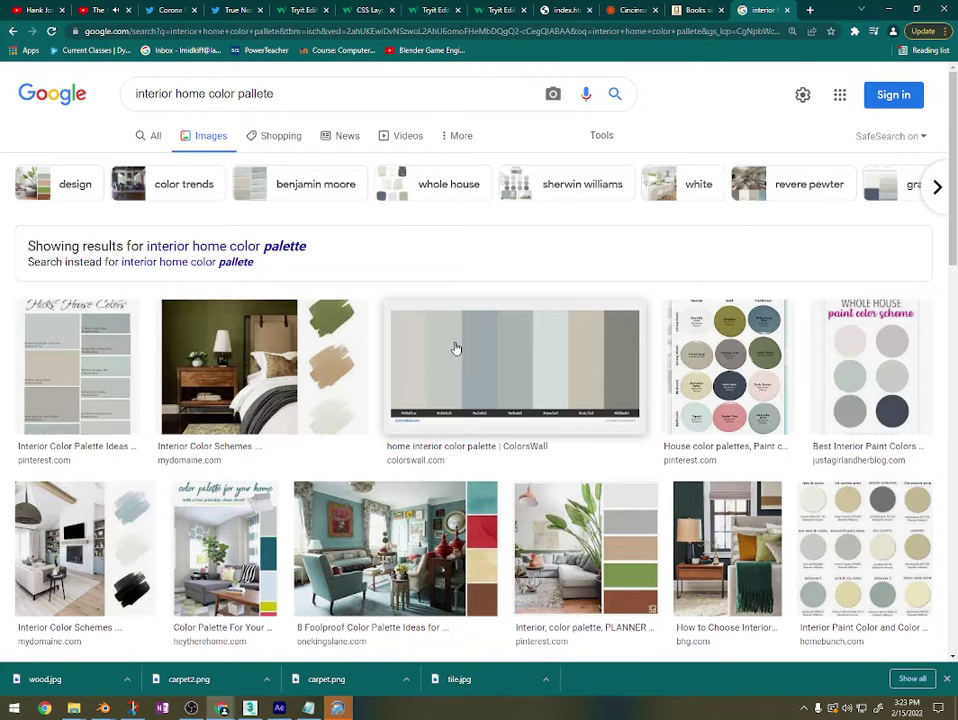
left_click(458, 349)
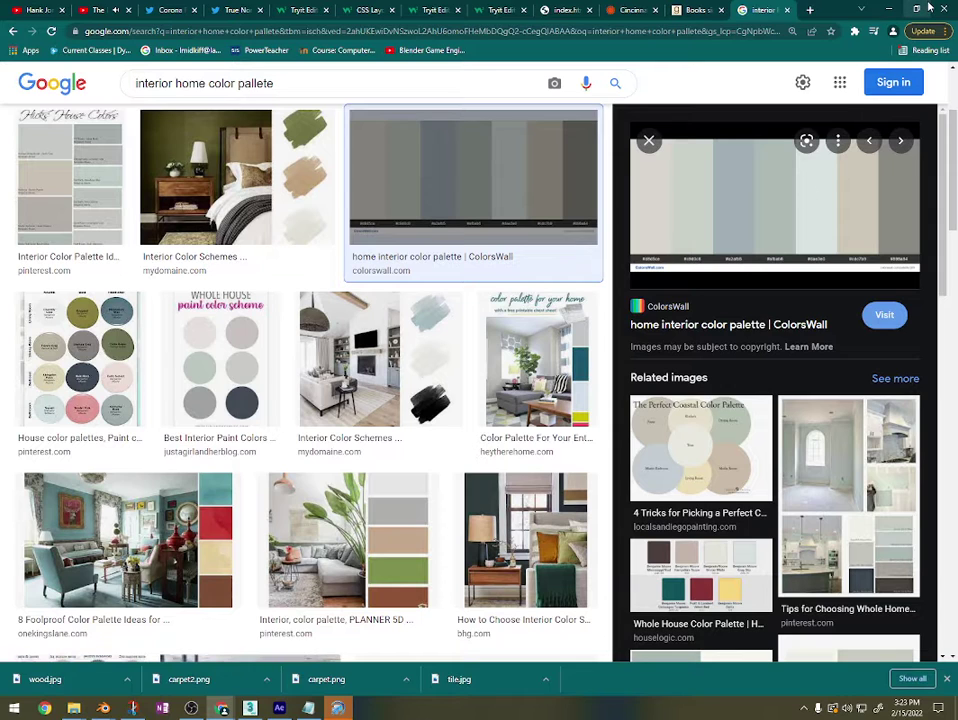
Save the ColorsWall palette image as the PNG file "color" in the MOD4 folder.
right_click(774, 177)
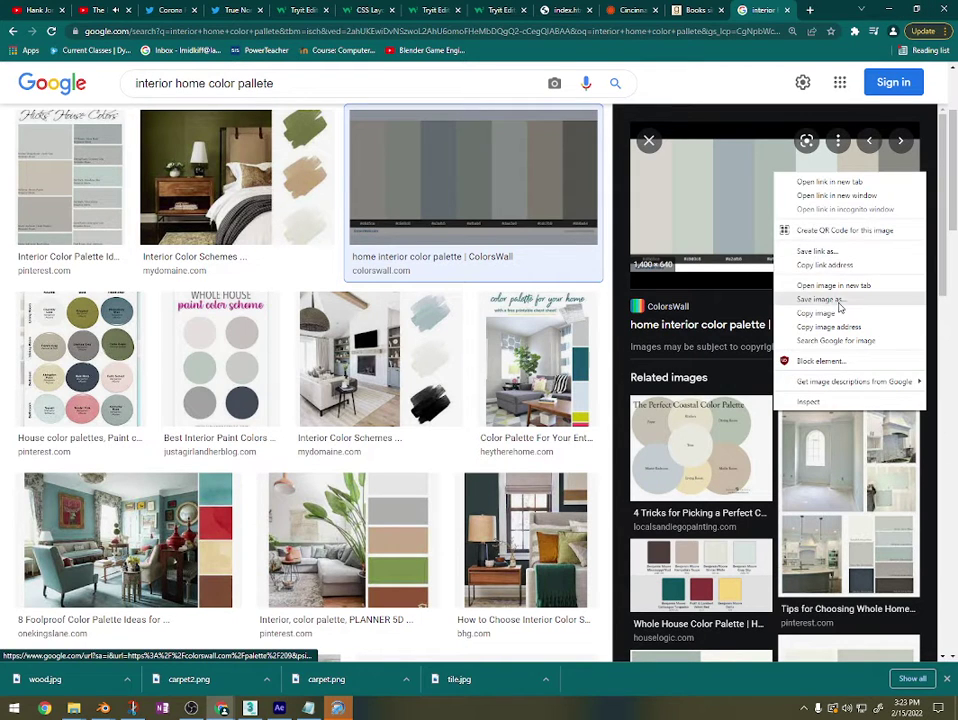
left_click(840, 306)
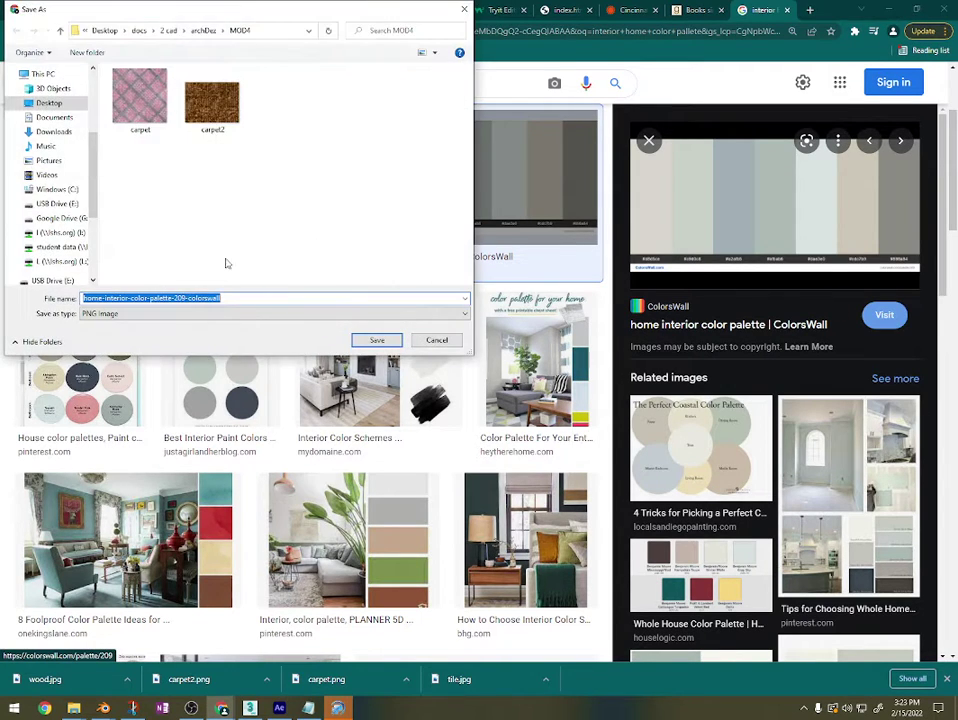
type("color")
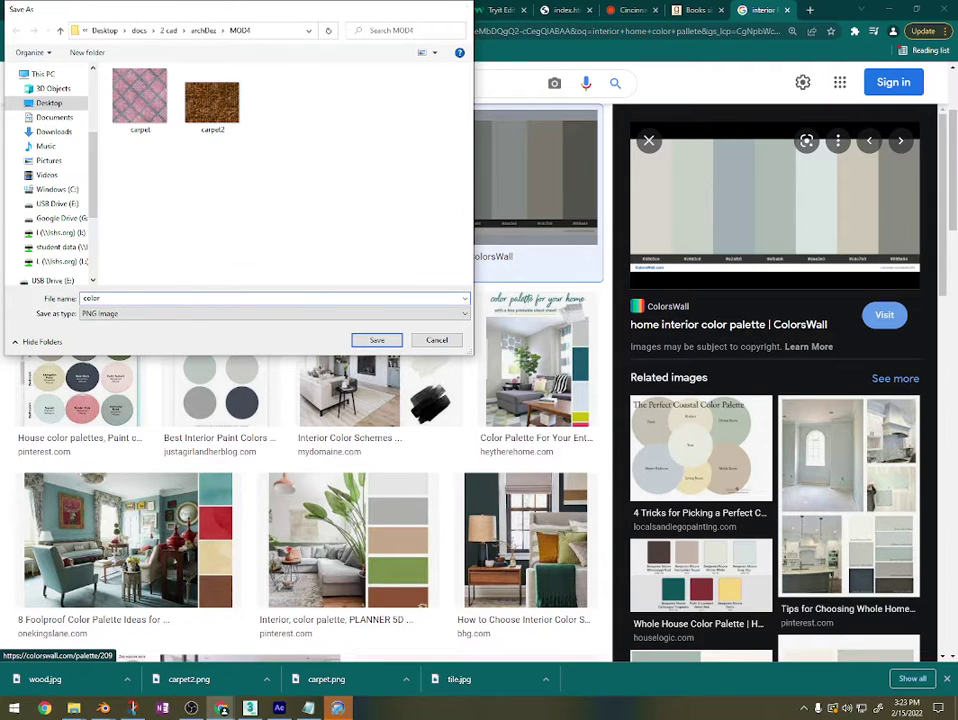
key("Return")
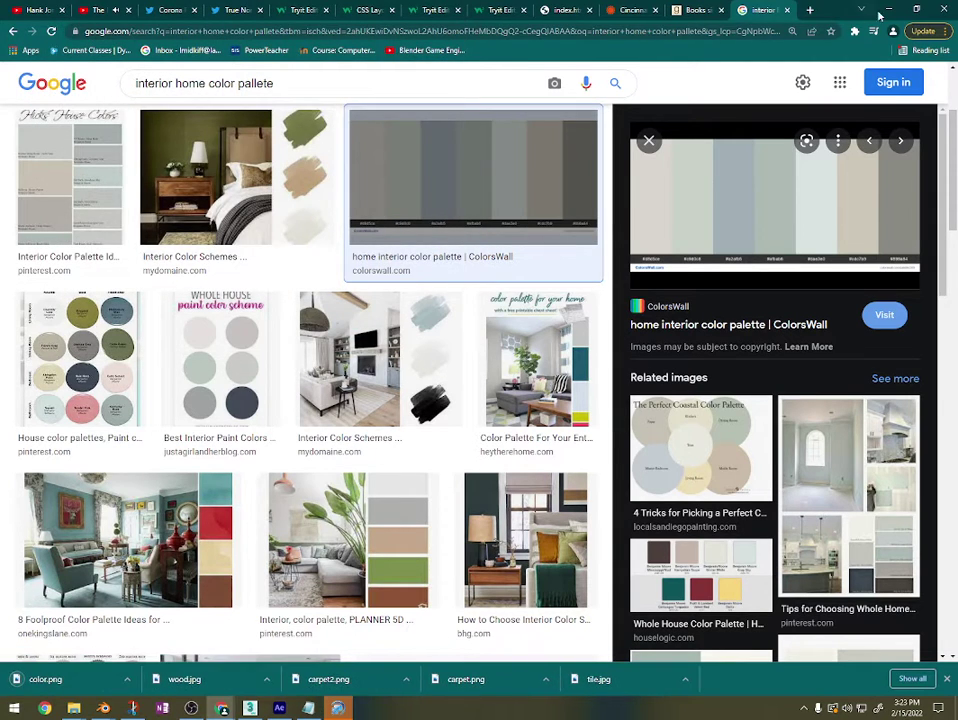
Switch back to 3ds Max, leave polygon editing, and draw a plane about 506 long by 381 wide beside the floor plan.
key("alt+Tab")
left_click(783, 203)
scroll(679, 318, "down", 5)
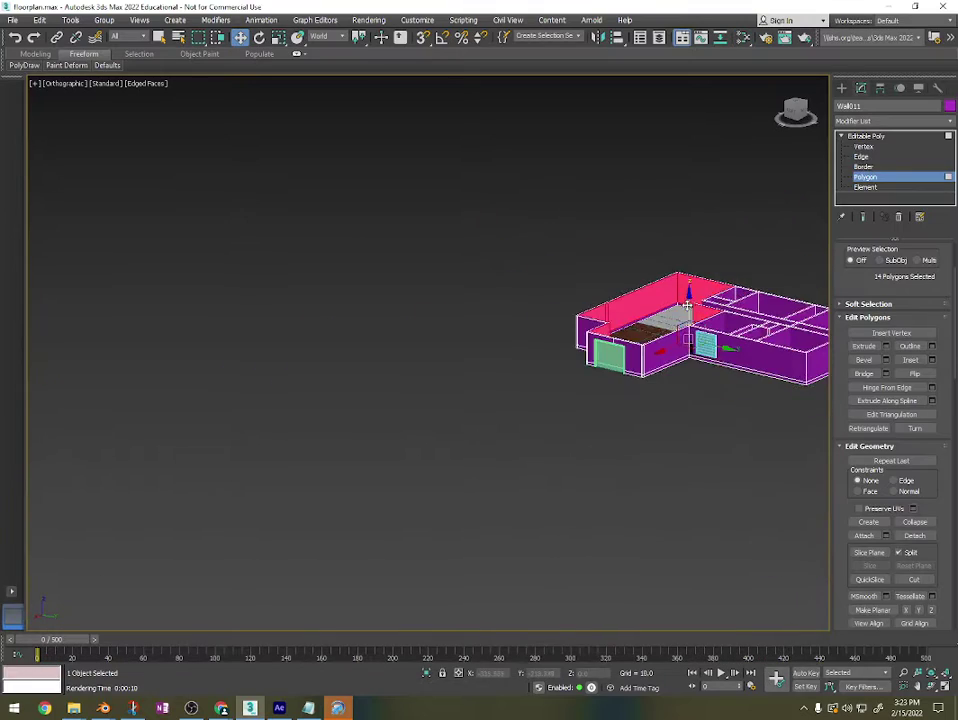
middle_click_drag(680, 333, 804, 291)
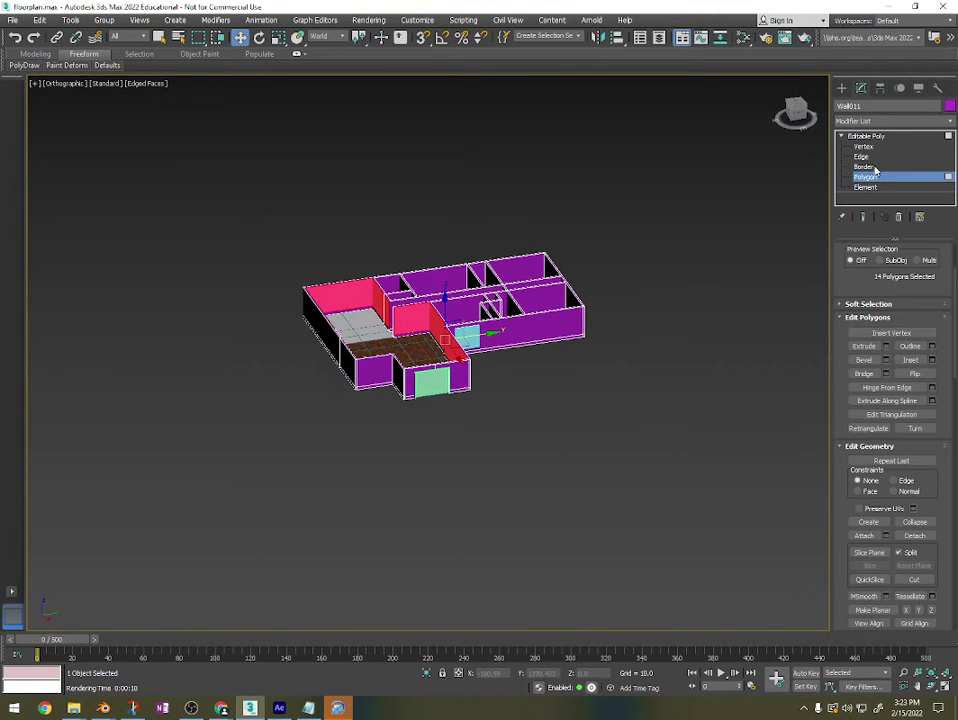
left_click(866, 136)
left_click(841, 88)
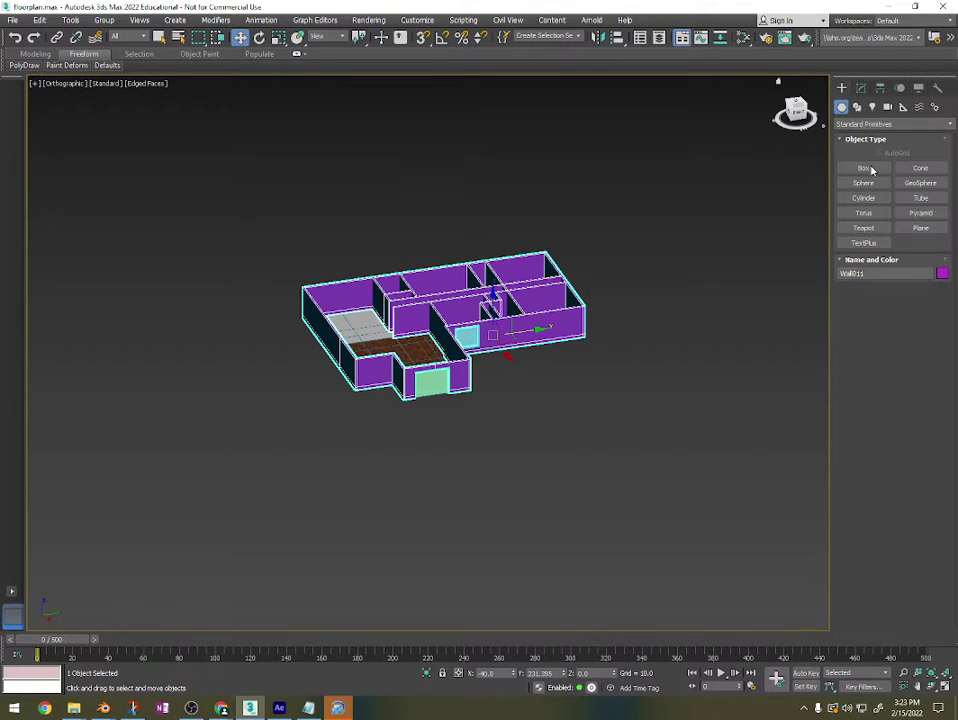
left_click(919, 229)
left_click_drag(670, 375, 542, 453)
Reopen the Slate Material Editor, reselect the wall object, and return to its polygon level with the room's faces selected.
key("m")
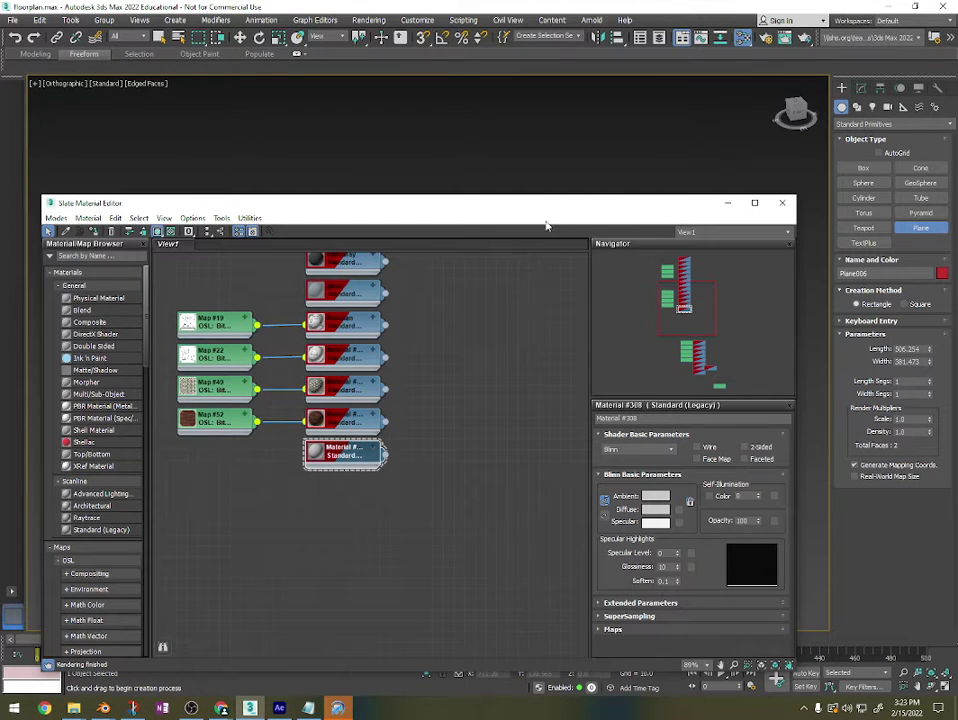
left_click_drag(546, 224, 556, 558)
scroll(421, 320, "up", 8)
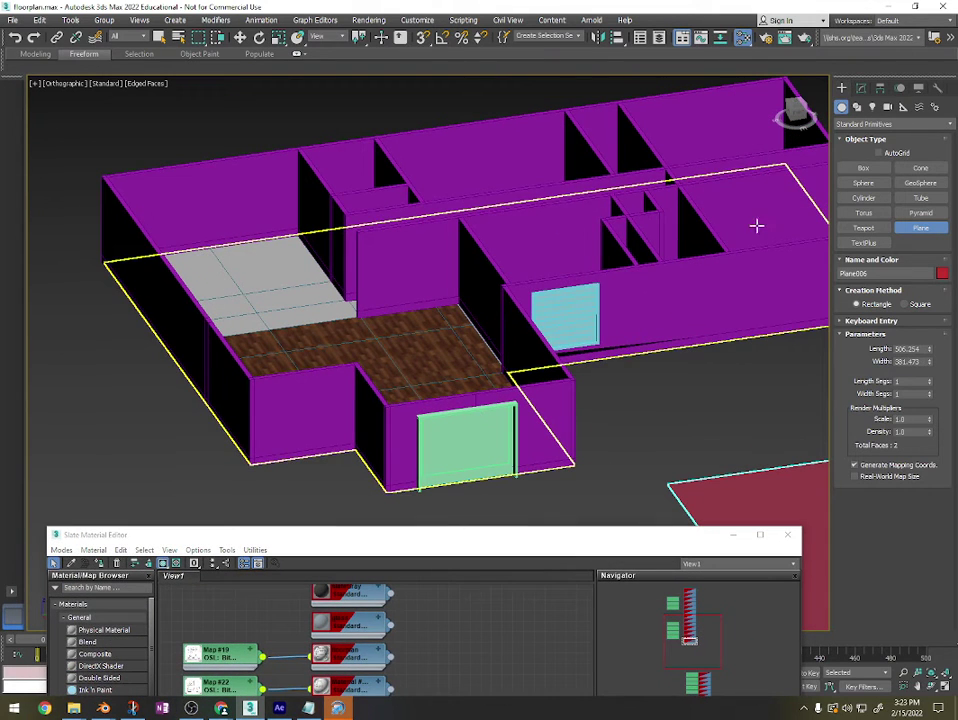
left_click(430, 265)
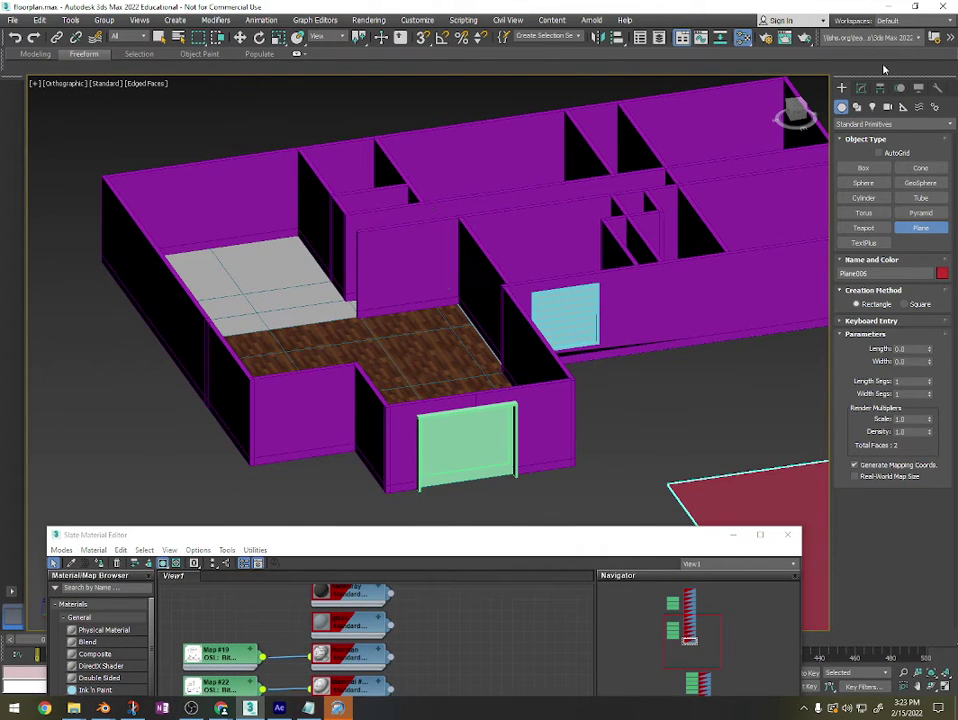
left_click(861, 88)
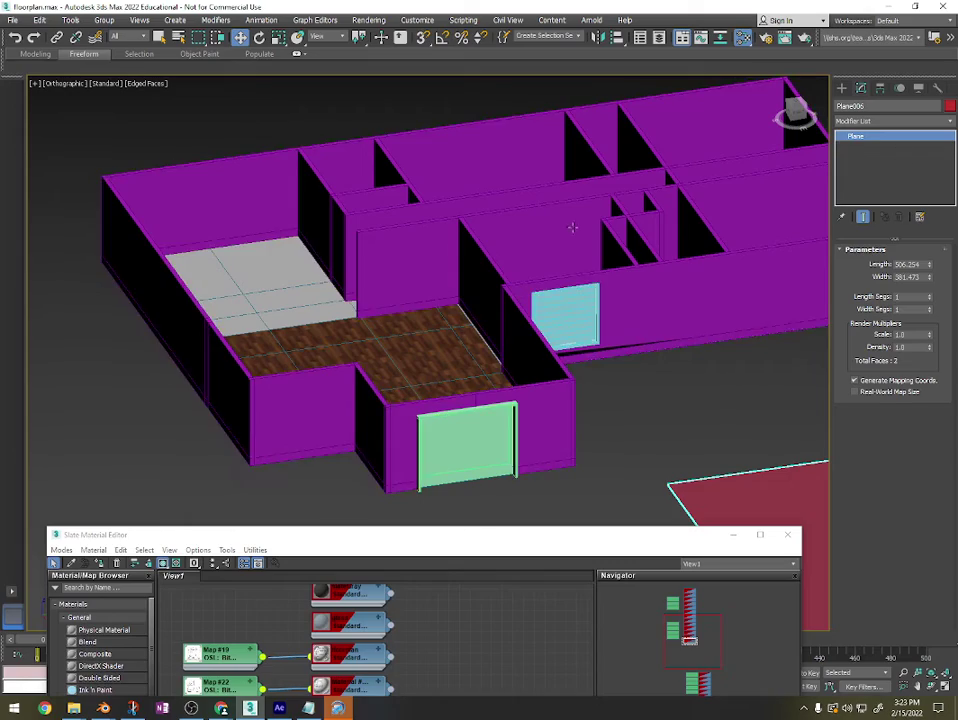
left_click(383, 247)
left_click(383, 248)
key("4")
middle_click_drag(470, 273, 550, 368, "alt")
scroll(566, 343, "down", 4)
middle_click_drag(550, 368, 438, 273)
Assign a Bitmap Lookup map of the saved color palette image to the newest material's diffuse color and tidy its nodes.
left_click_drag(447, 541, 400, 177)
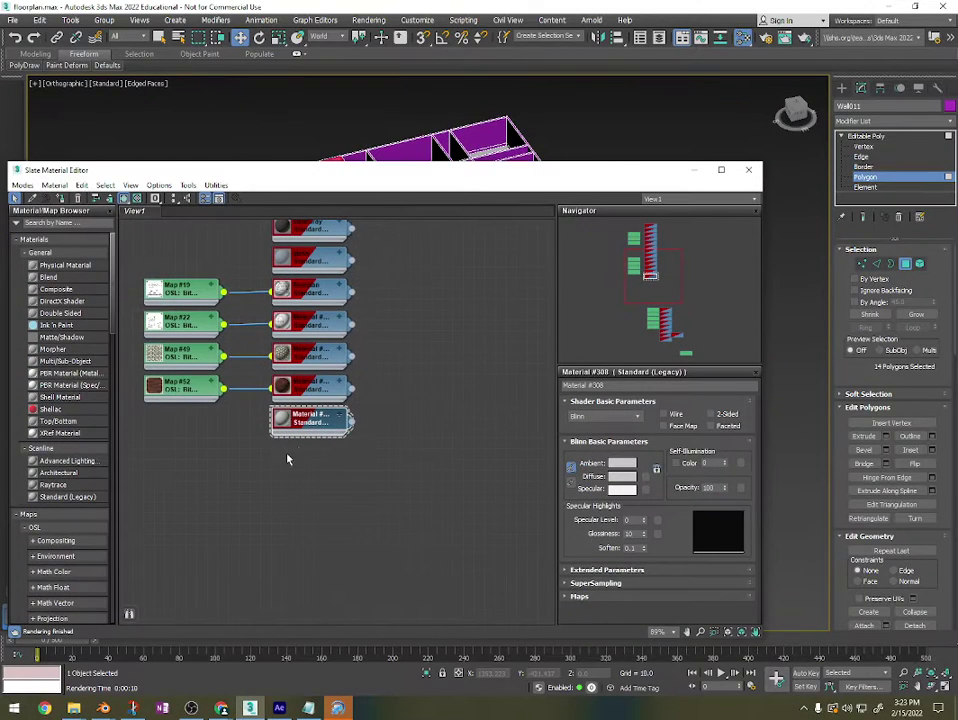
left_click(645, 477)
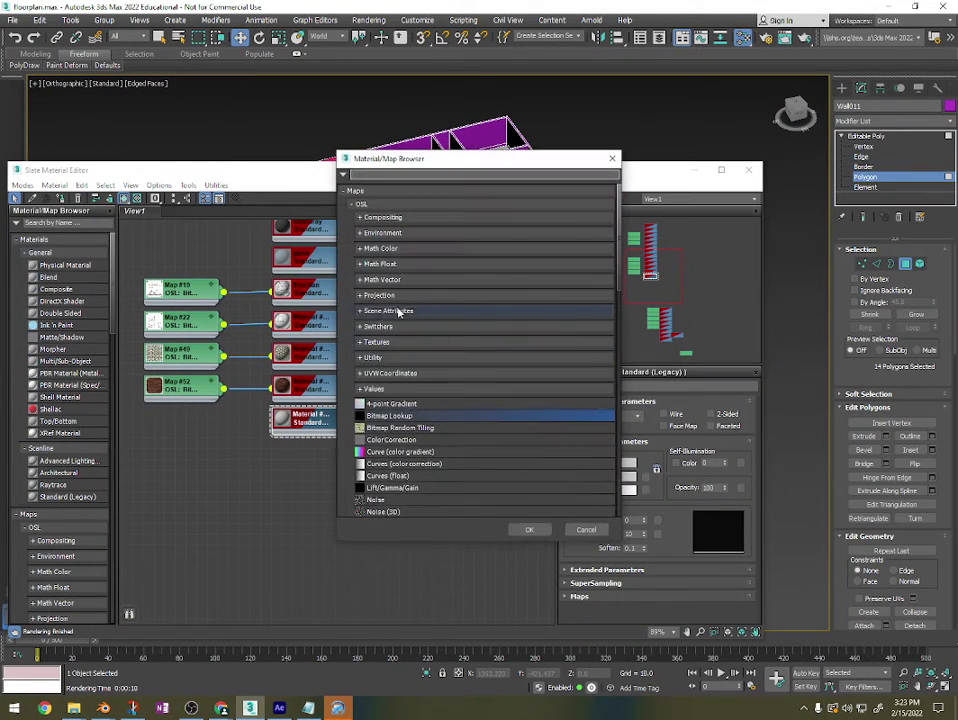
double_click(403, 417)
double_click(220, 122)
left_click(200, 340)
left_click_drag(198, 345, 199, 425)
Apply the color palette material to the plane beside the floor plan.
left_click_drag(528, 184, 506, 418)
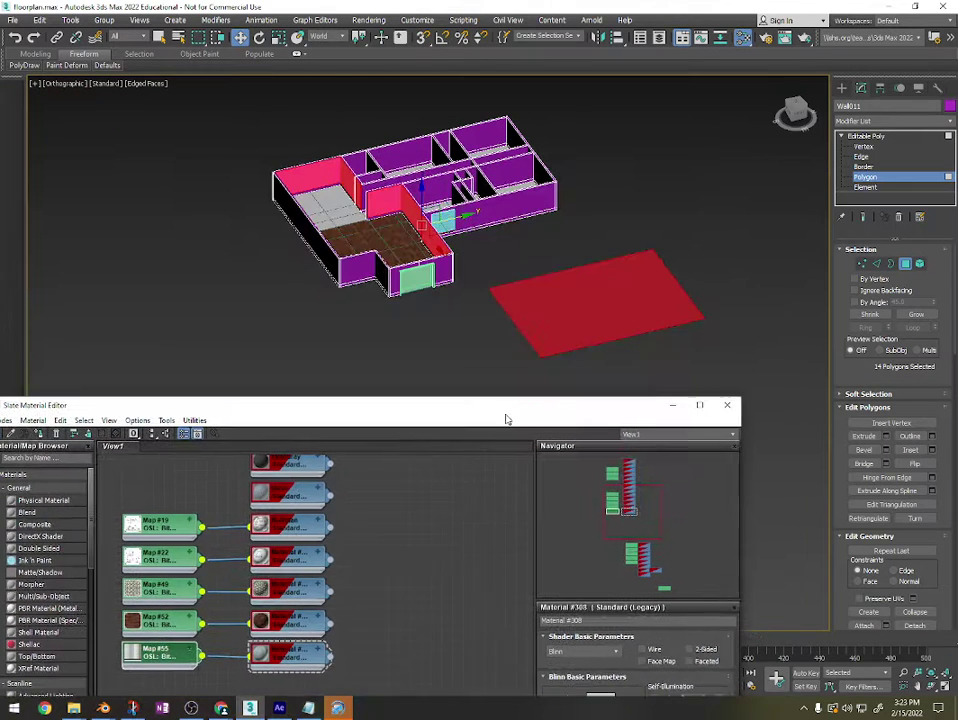
scroll(423, 502, "down", 3)
left_click_drag(328, 565, 549, 320)
scroll(601, 301, "up", 4)
scroll(607, 321, "down", 1)
middle_click_drag(614, 323, 655, 251)
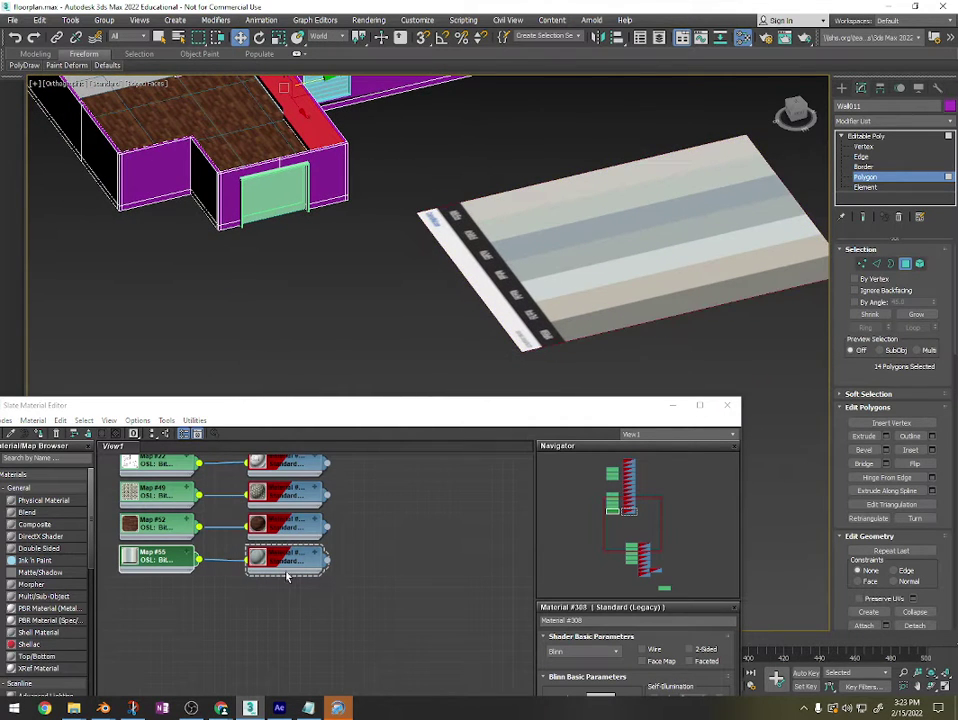
Create another Standard (Legacy) material below the palette material's node.
right_click(305, 601)
mouse_move(340, 606)
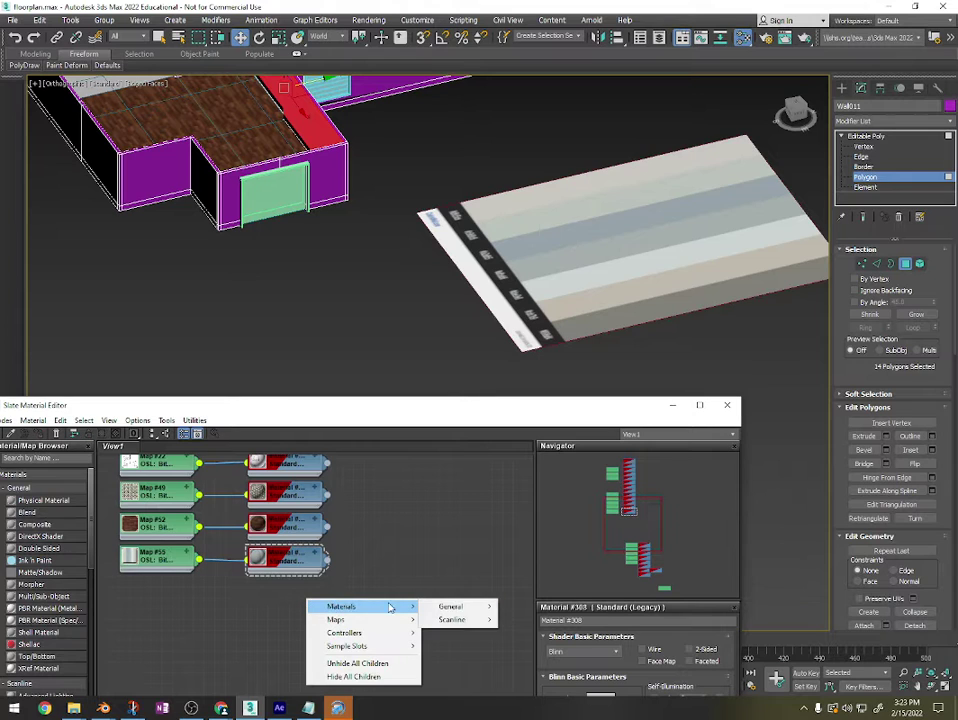
mouse_move(452, 619)
left_click(552, 656)
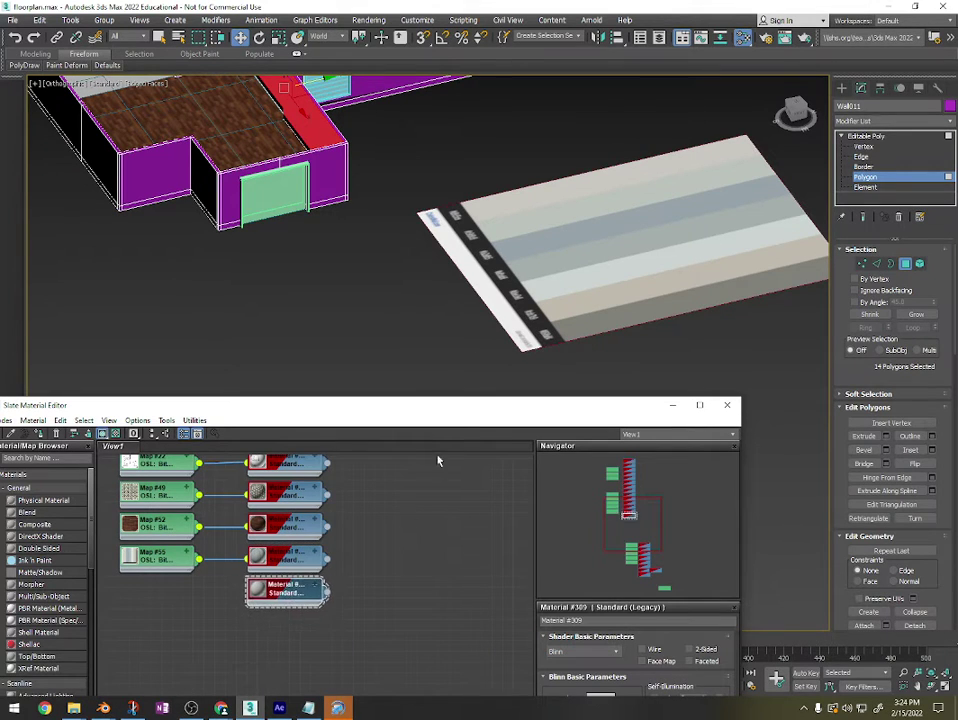
Set the new material's diffuse color by sampling the dark gray stripe of the palette plane.
left_click_drag(457, 405, 379, 353)
middle_click_drag(656, 320, 566, 349, "alt")
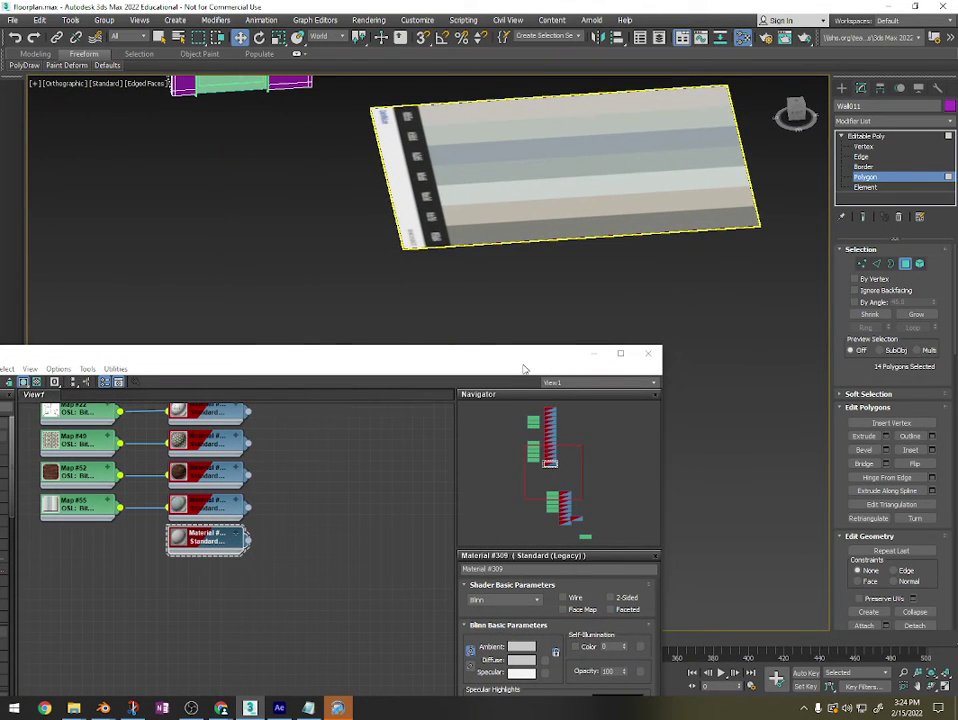
left_click_drag(448, 360, 440, 302)
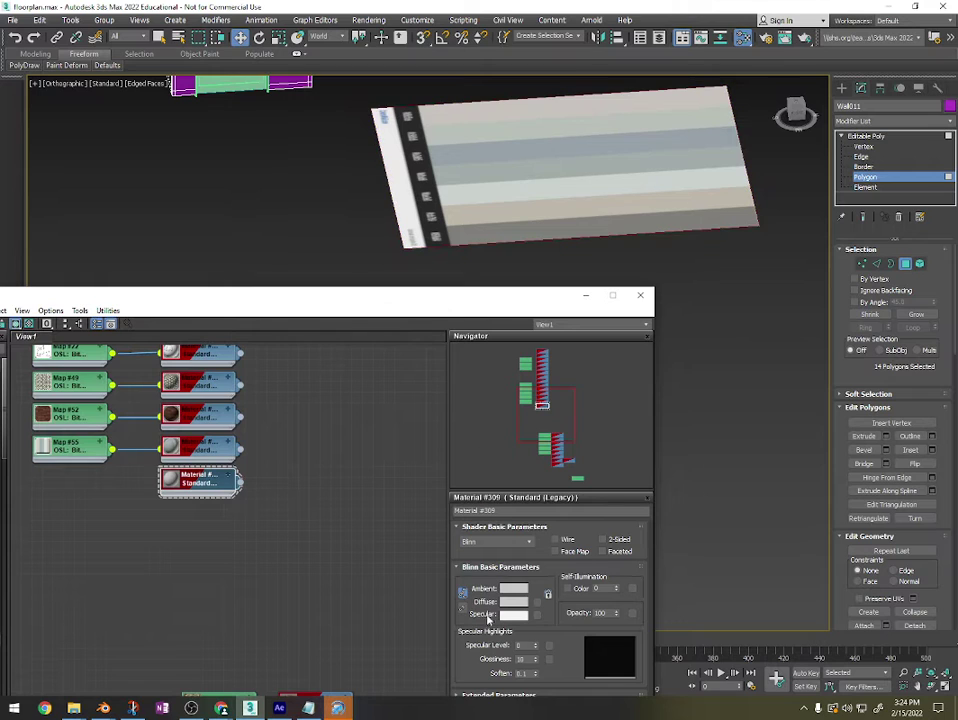
left_click(514, 602)
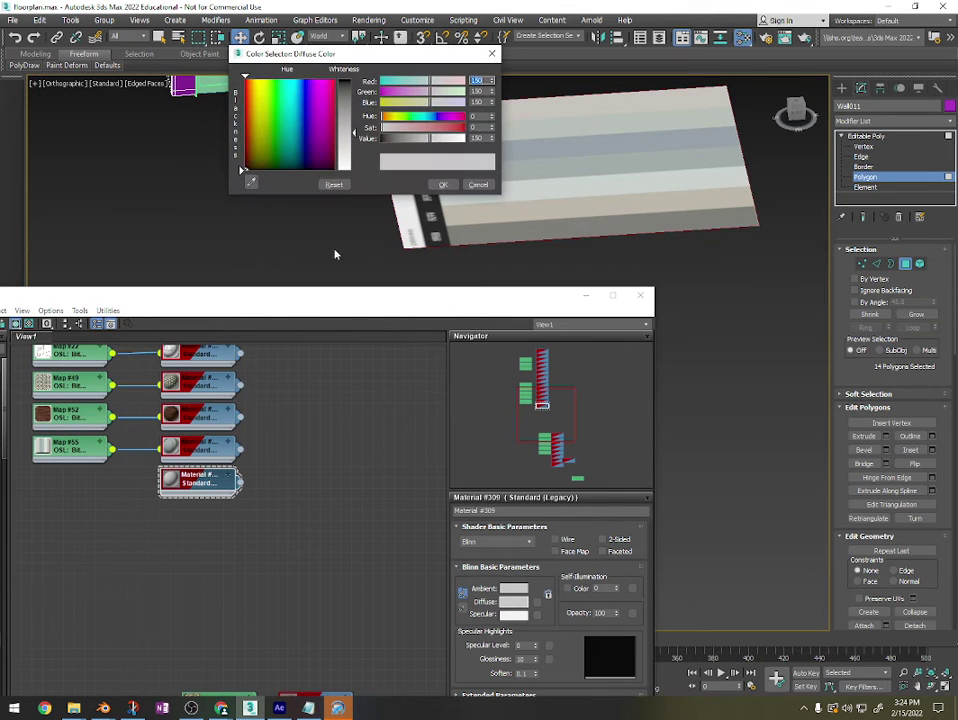
left_click(252, 182)
left_click(636, 228)
left_click(443, 184)
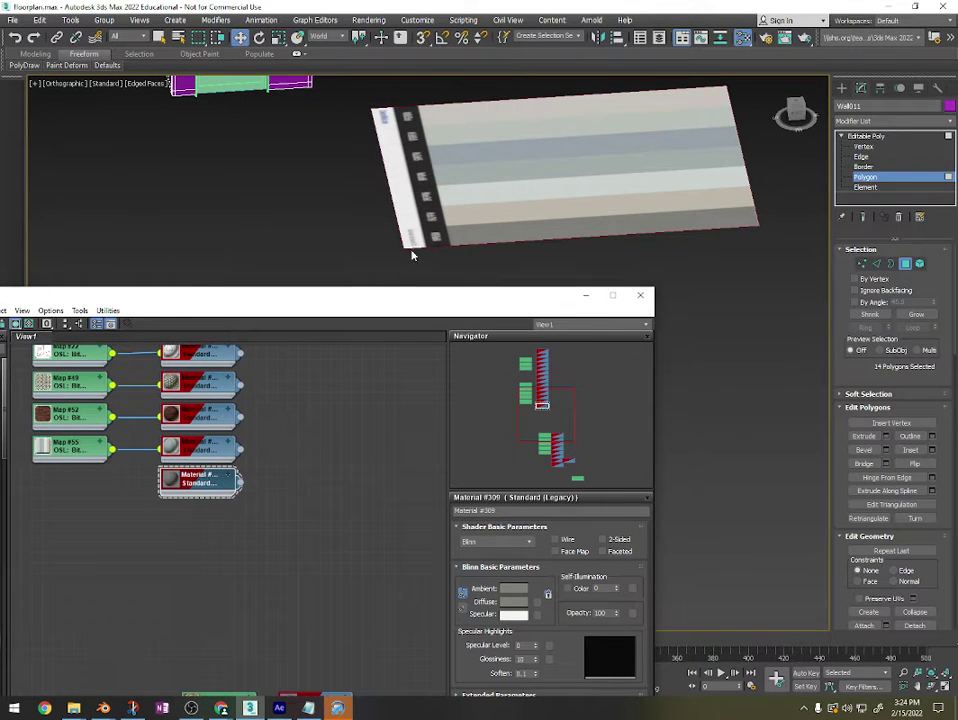
Apply the dark gray material to the selected room wall faces and close the Slate Material Editor.
middle_click_drag(551, 159, 722, 319)
middle_click_drag(518, 184, 569, 248)
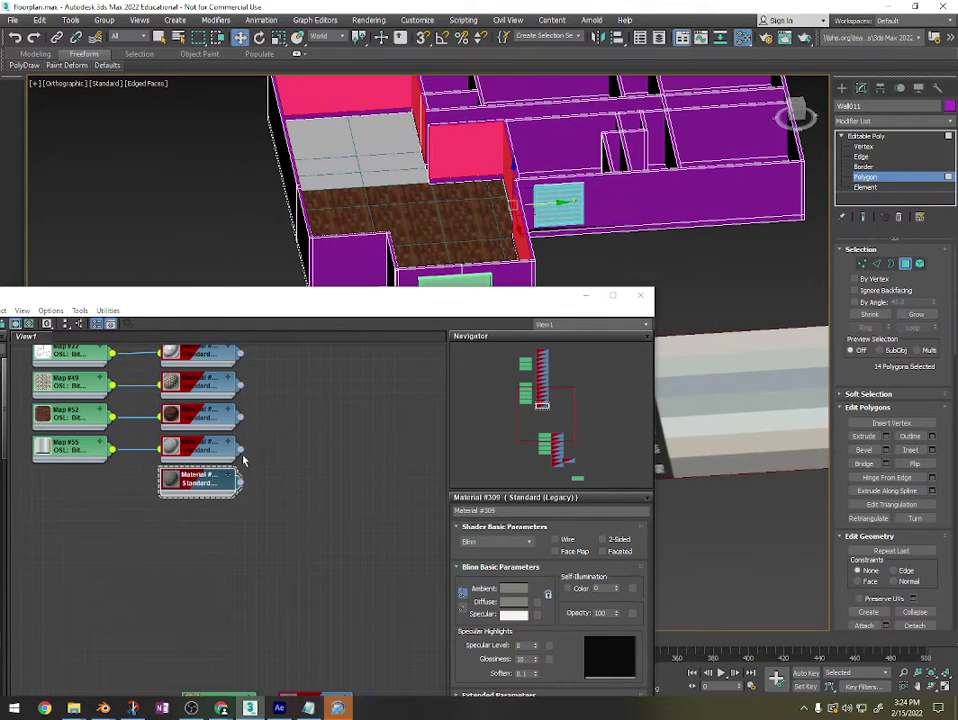
left_click_drag(239, 481, 380, 232)
middle_click_drag(380, 232, 330, 170, "alt")
scroll(370, 180, "up", 6)
scroll(381, 182, "down", 4)
middle_click_drag(385, 185, 500, 362)
left_click(640, 295)
Select the long hallway wall faces on both sides of the corridor, three polygons in all.
middle_click_drag(465, 262, 470, 318, "alt")
left_click(446, 296)
left_click(729, 241)
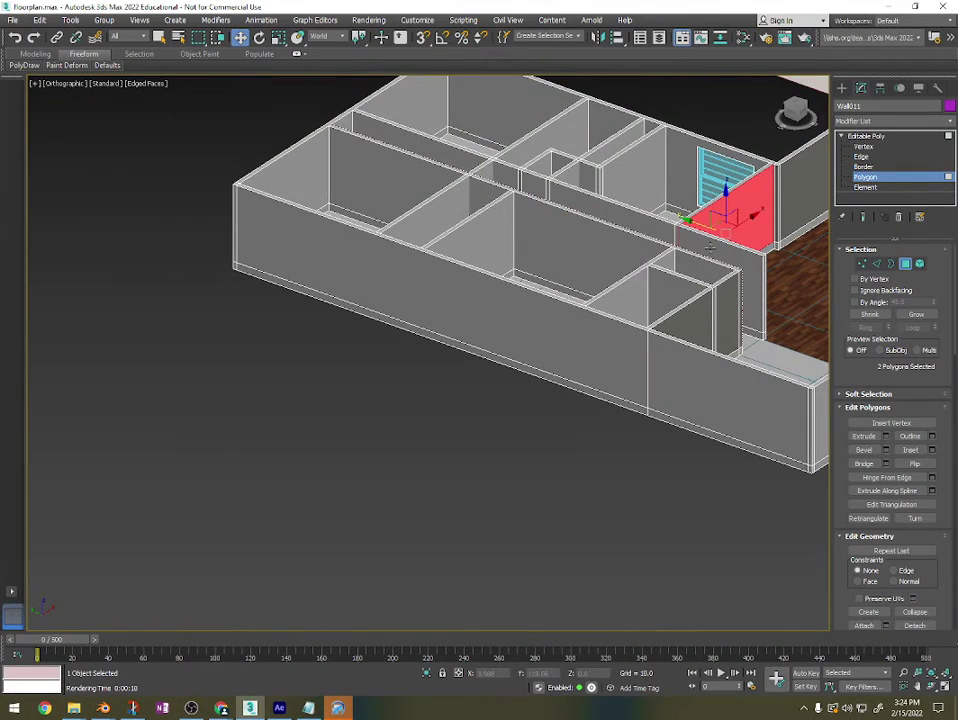
key("ctrl+z")
scroll(685, 250, "up", 3)
left_click(684, 222, "ctrl")
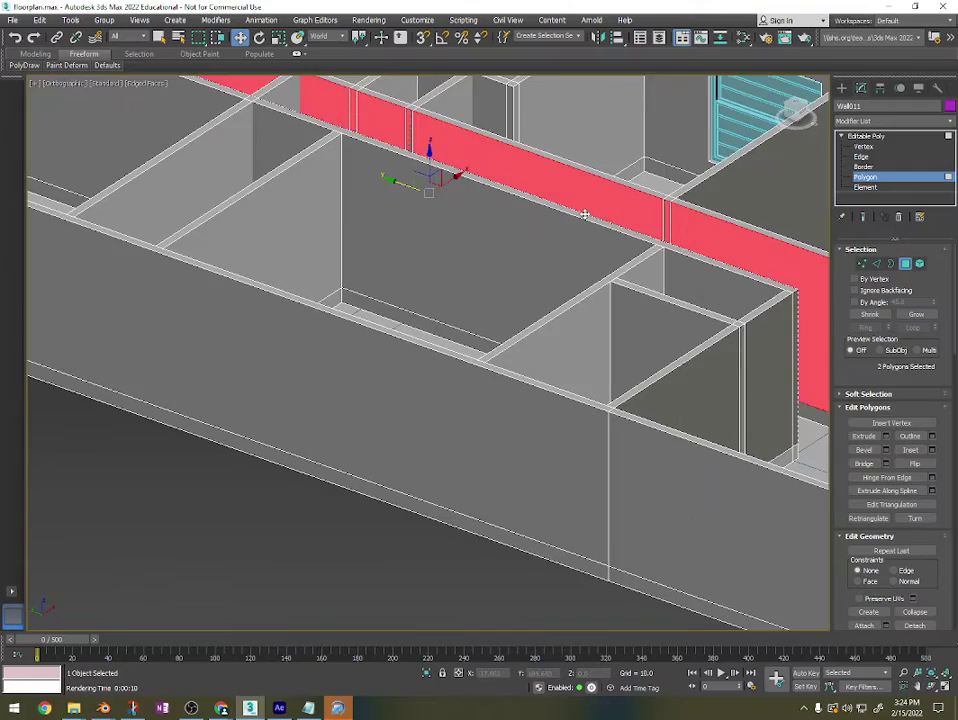
scroll(585, 214, "down", 5)
middle_click_drag(585, 214, 530, 245, "alt")
left_click(514, 165, "ctrl")
middle_click_drag(420, 172, 586, 234, "alt")
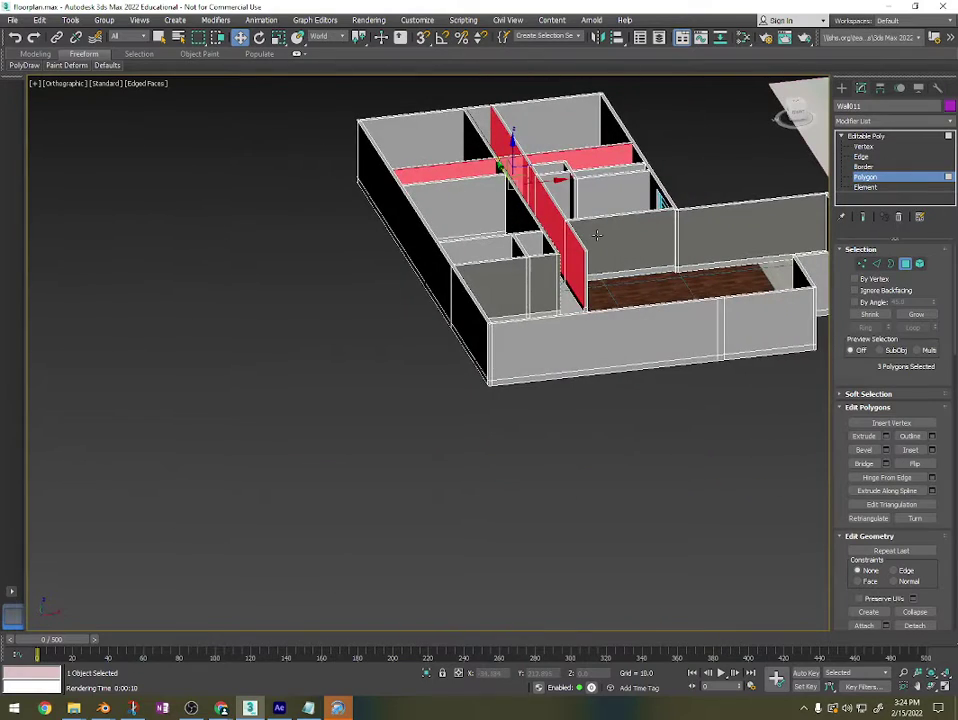
Duplicate the dark gray material in the Slate Material Editor and place the copy directly below it.
key("m")
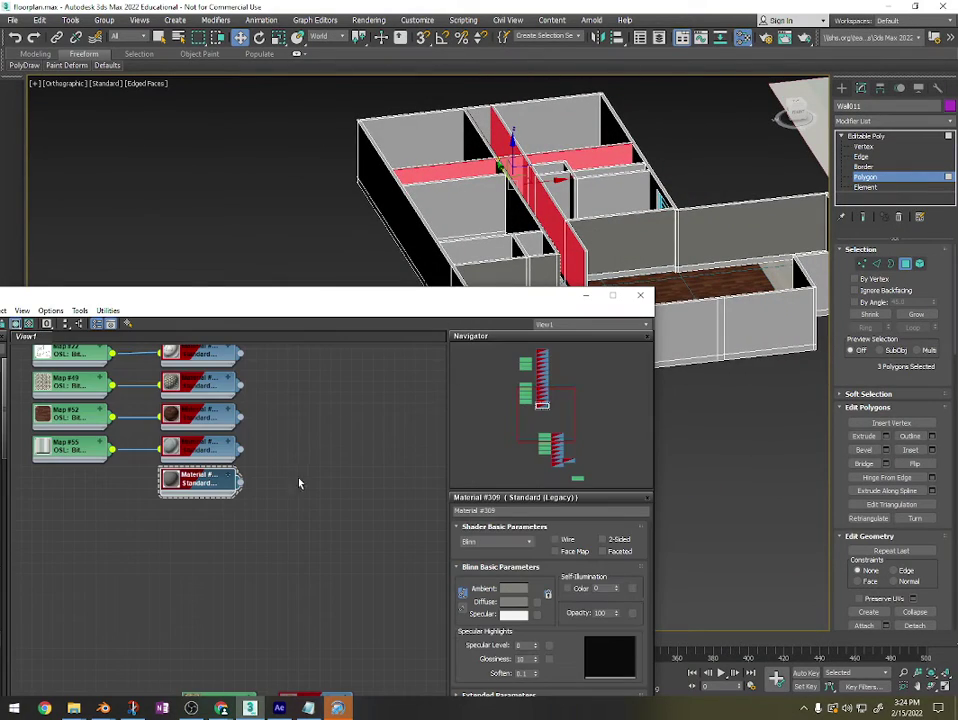
scroll(722, 410, "down", 4)
middle_click_drag(780, 362, 693, 368)
scroll(746, 267, "up", 6)
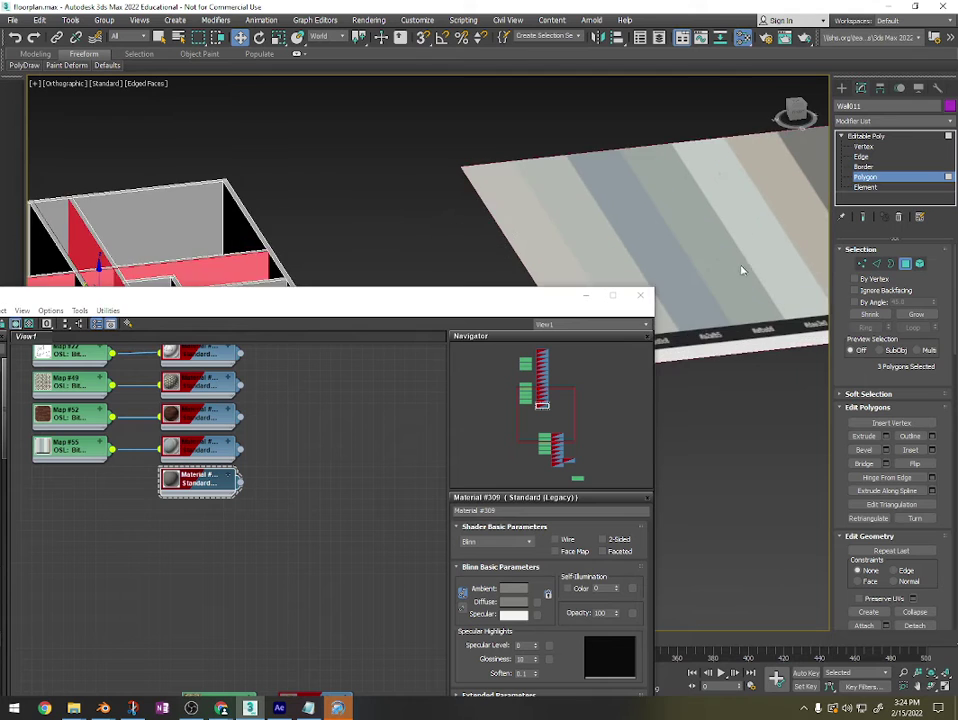
middle_click_drag(740, 270, 645, 230)
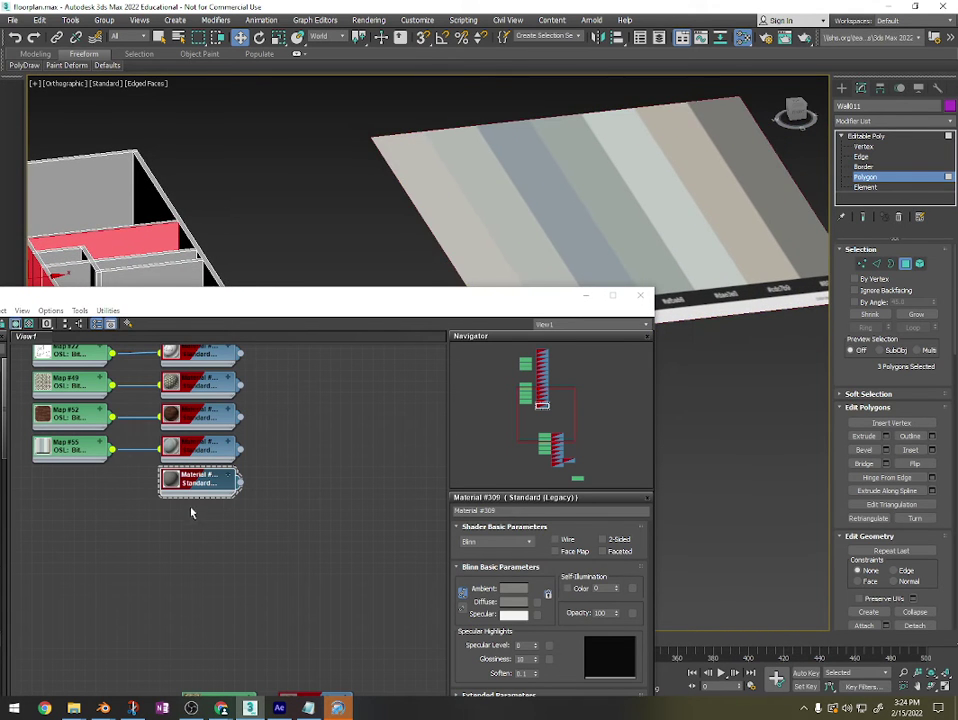
left_click_drag(207, 485, 217, 518, "shift")
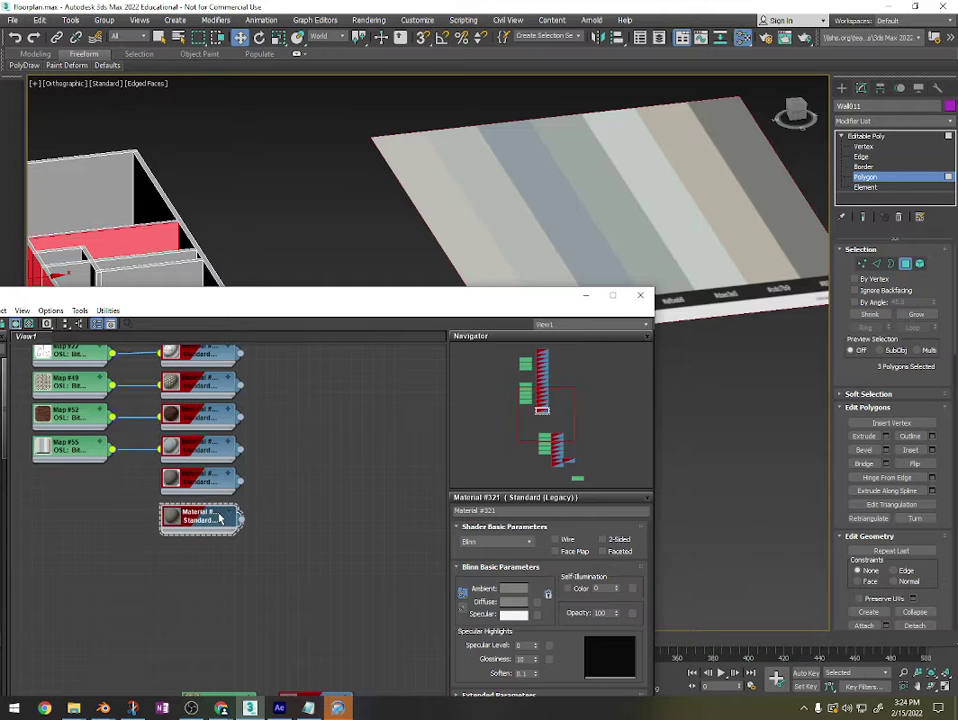
Set the copied material's diffuse color to RGB 72, 85, 93 by sampling the blue-gray stripe of the palette plane.
left_click(514, 601)
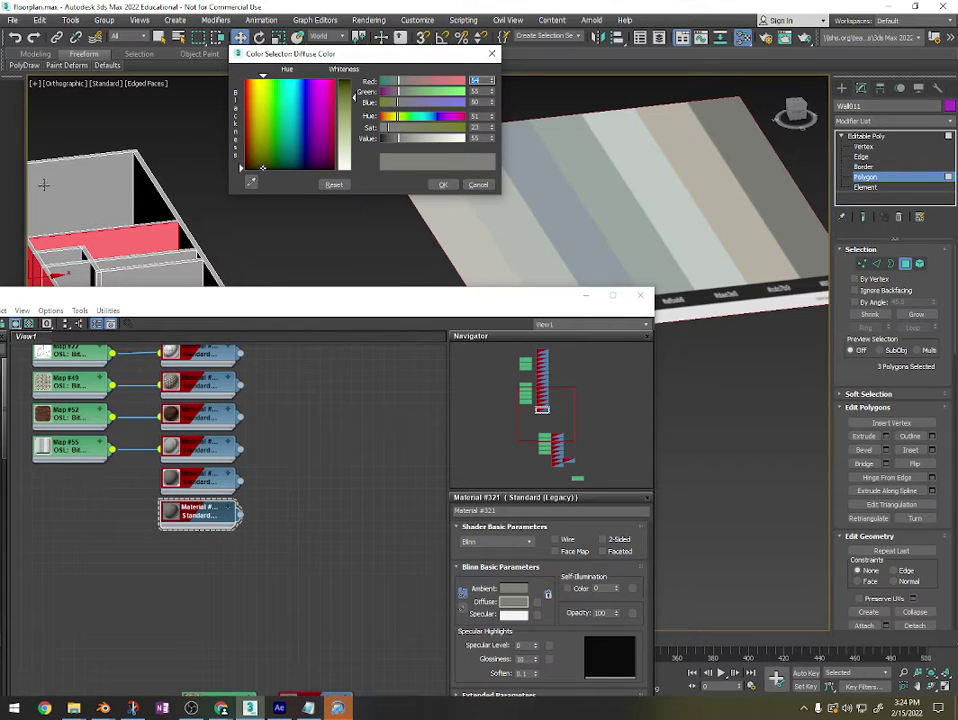
left_click(251, 180)
left_click(575, 216)
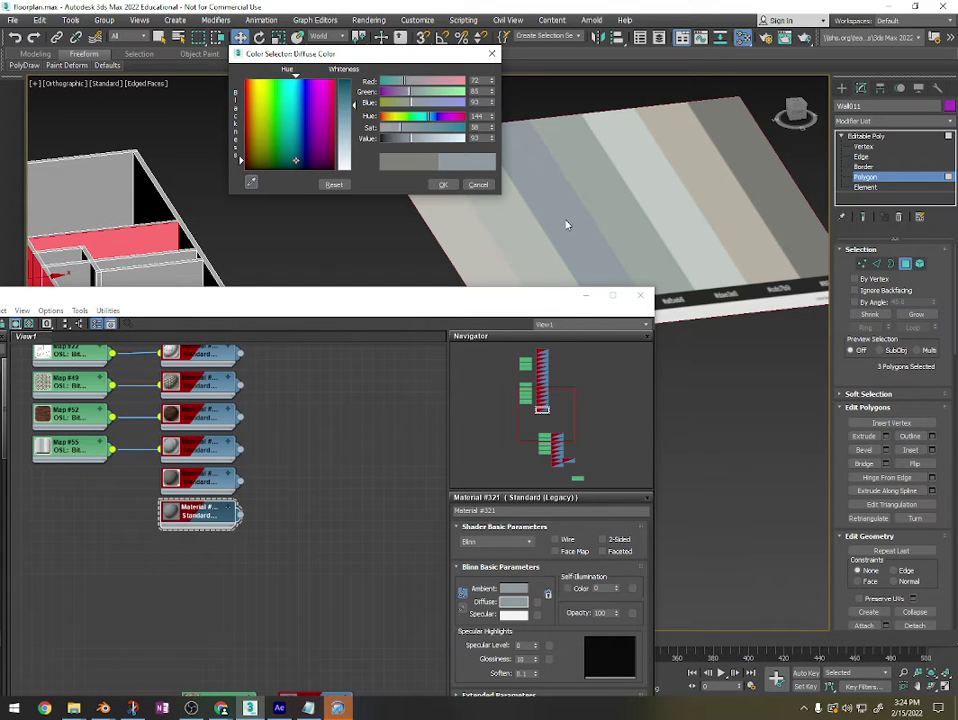
left_click(443, 185)
Apply the blue-gray material to the selected hallway wall faces, close the material editor, and leave polygon editing.
middle_click_drag(312, 247, 518, 200)
left_click_drag(241, 514, 274, 282)
left_click(640, 295)
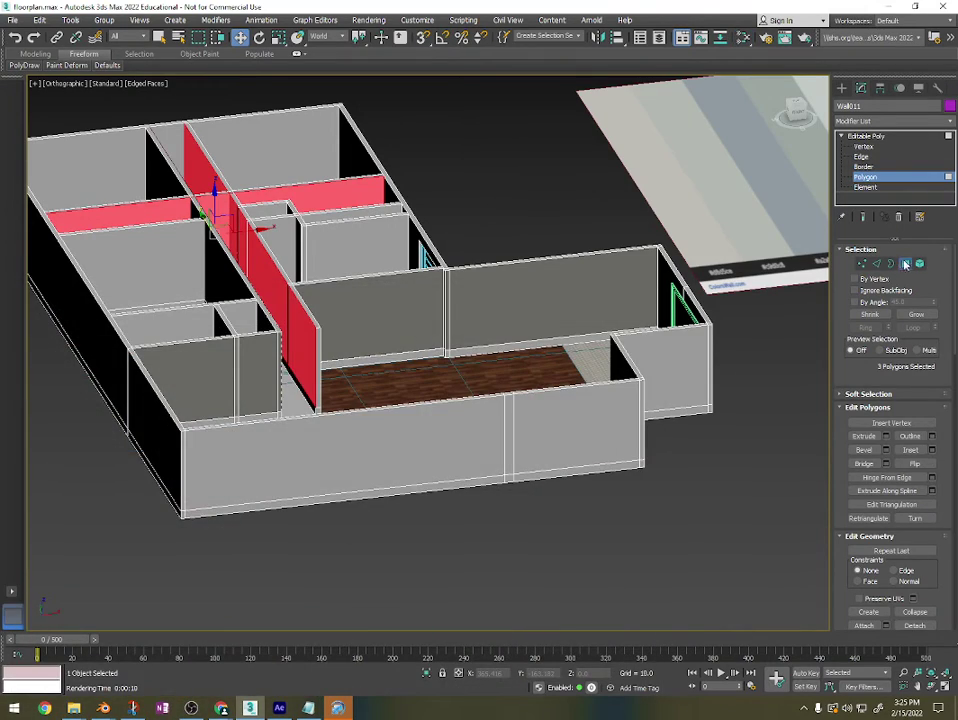
left_click(905, 264)
Render the floor plan to check the new wall colors, then inspect the walls around the wood-floored room.
mouse_move(489, 328)
middle_mouse_down("alt")
mouse_move(464, 374)
mouse_move(390, 374)
mouse_move(447, 378)
middle_mouse_up("alt")
key("shift+q")
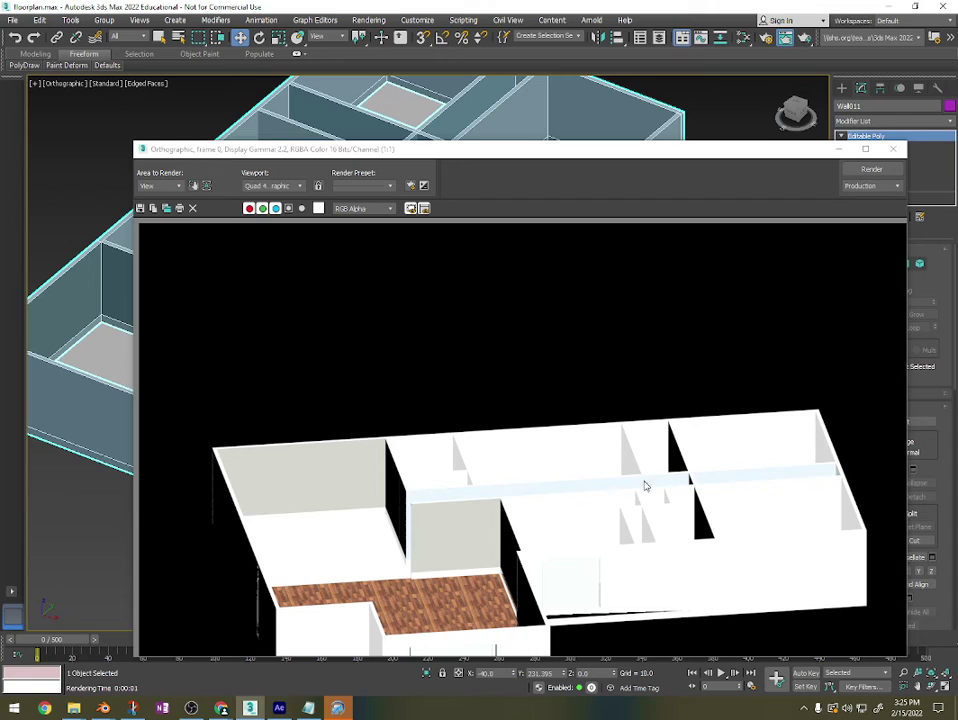
left_click(893, 149)
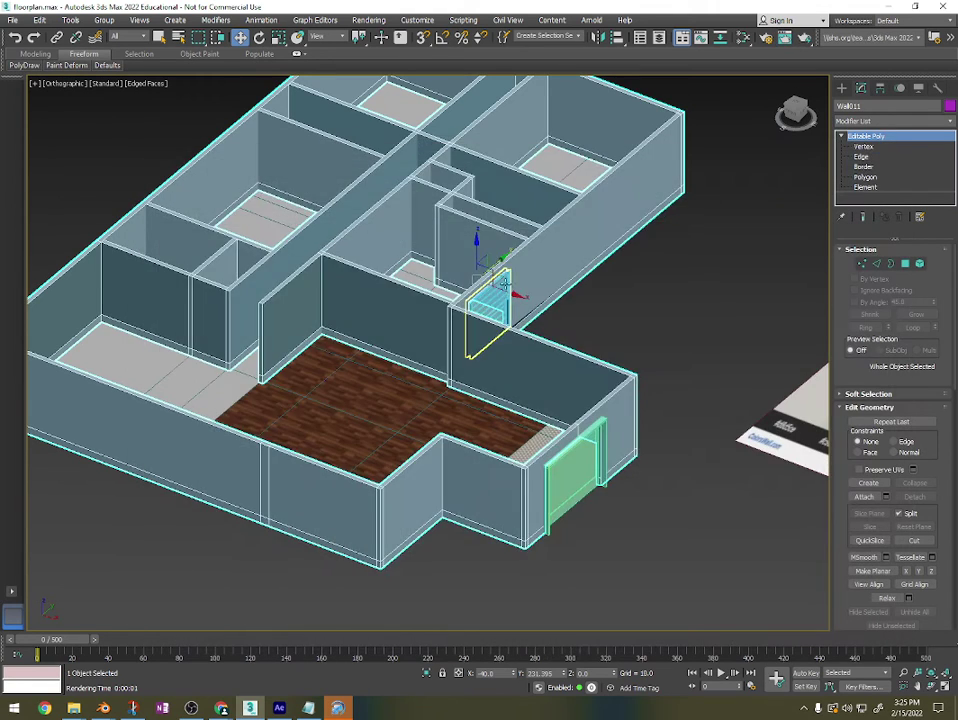
scroll(500, 320, "down", 5)
middle_click_drag(526, 359, 524, 389, "alt")
scroll(418, 370, "up", 6)
scroll(418, 370, "up", 3)
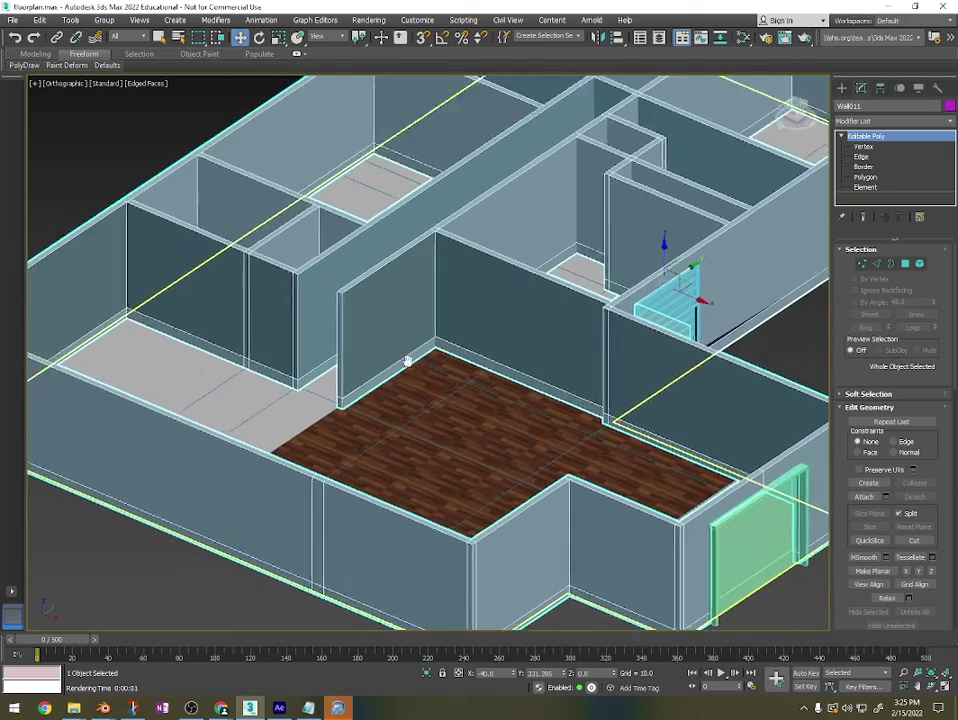